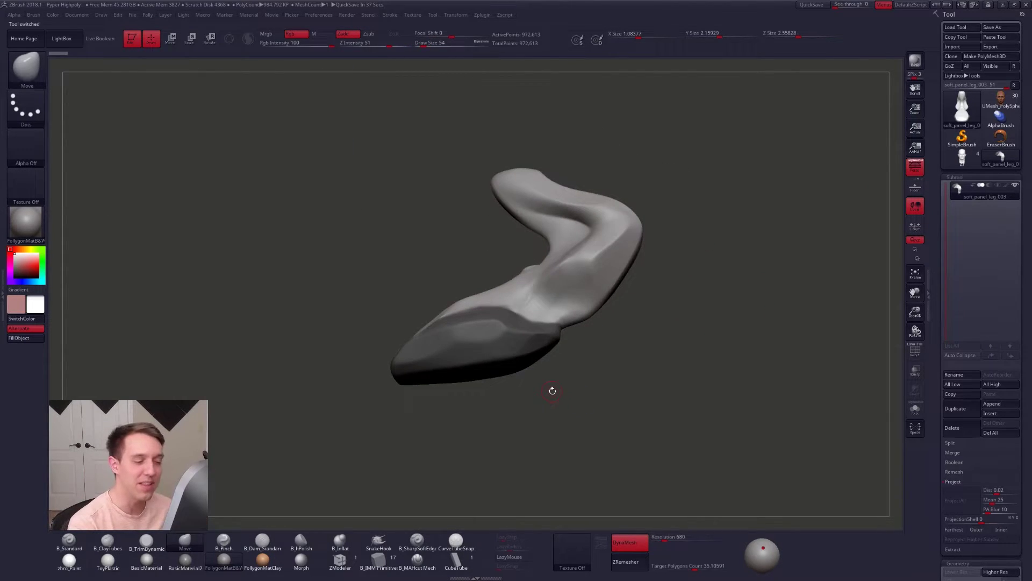
# Clear the mask from the leg's upper panel and check the sculpt's form and wireframe from several sides.
pyautogui.keyDown('ctrl'); pyautogui.moveTo(578, 403); pyautogui.dragTo(695, 278); pyautogui.keyUp('ctrl')
pyautogui.moveTo(578, 460)
pyautogui.mouseDown()
pyautogui.moveTo(627, 457)
pyautogui.moveTo(611, 429)
pyautogui.moveTo(646, 431)
pyautogui.moveTo(638, 451)
pyautogui.moveTo(629, 398)
pyautogui.moveTo(638, 351)
pyautogui.mouseUp()
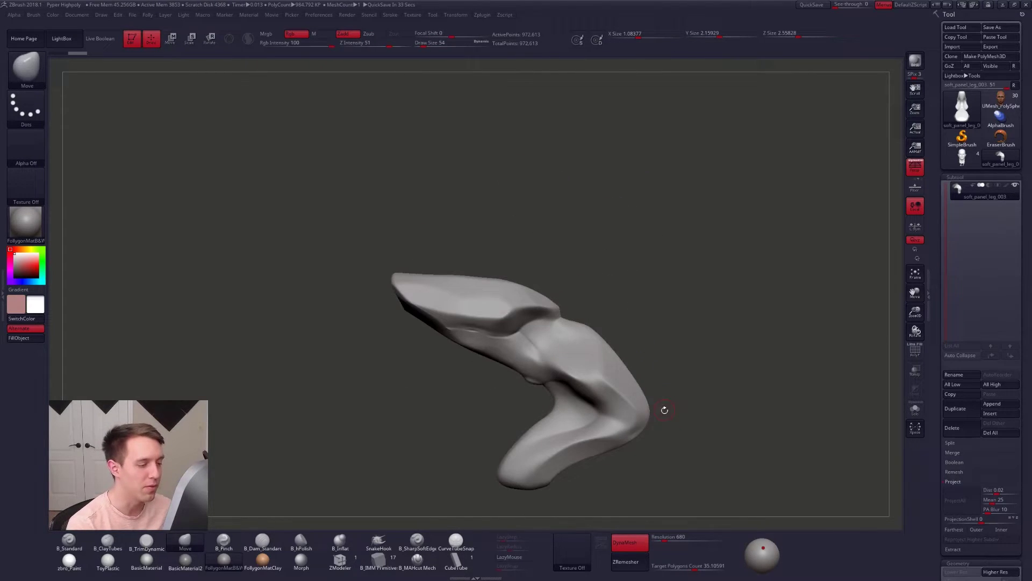
pyautogui.moveTo(654, 417)
pyautogui.mouseDown()
pyautogui.moveTo(667, 465)
pyautogui.moveTo(627, 505)
pyautogui.moveTo(653, 400)
pyautogui.mouseUp()
pyautogui.hotkey('shift', 'f')
pyautogui.hotkey('shift', 'f')
pyautogui.moveTo(687, 460)
pyautogui.mouseDown()
pyautogui.moveTo(661, 438)
pyautogui.moveTo(647, 468)
pyautogui.moveTo(634, 450)
pyautogui.mouseUp()
pyautogui.hotkey('shift', 'f')
pyautogui.hotkey('shift', 'f')
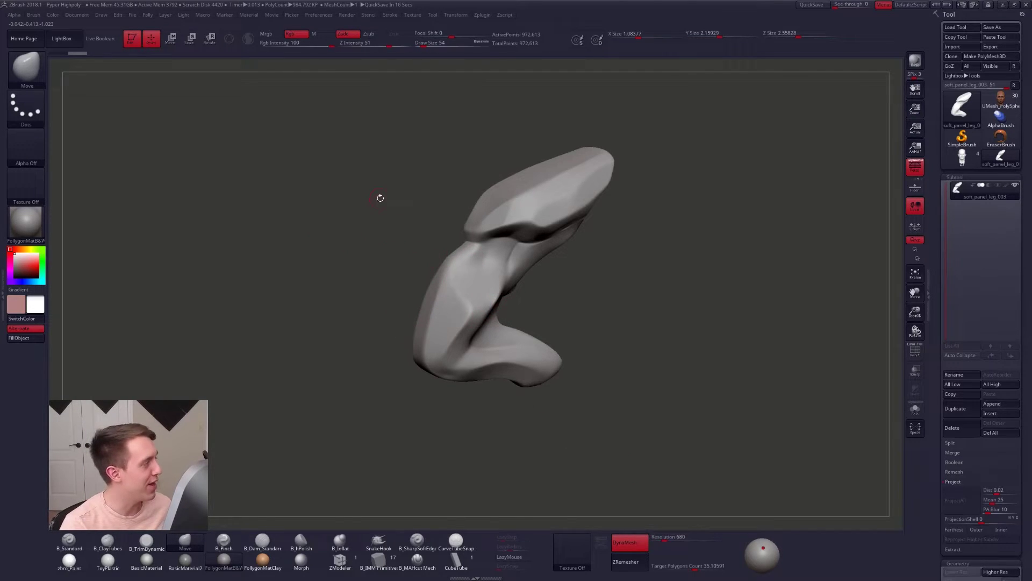
pyautogui.moveTo(627, 283); pyautogui.dragTo(643, 281)
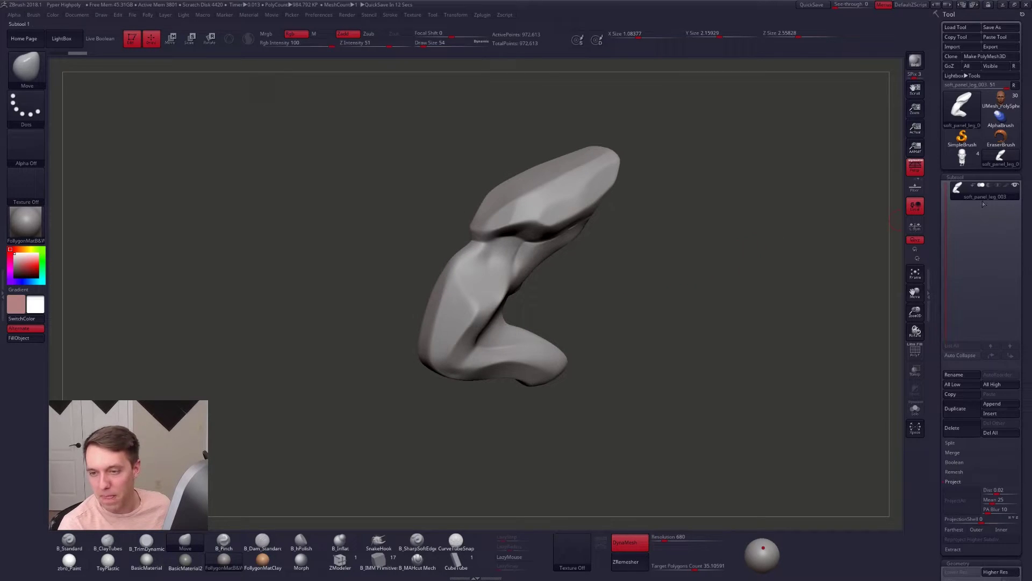
# Switch to Chrome and open the "ZBrush Hard Surface Tutorial - Creating an Alarm Clock" video from the Follygon YouTube channel's uploads.
pyautogui.hotkey('alt', 'Tab')
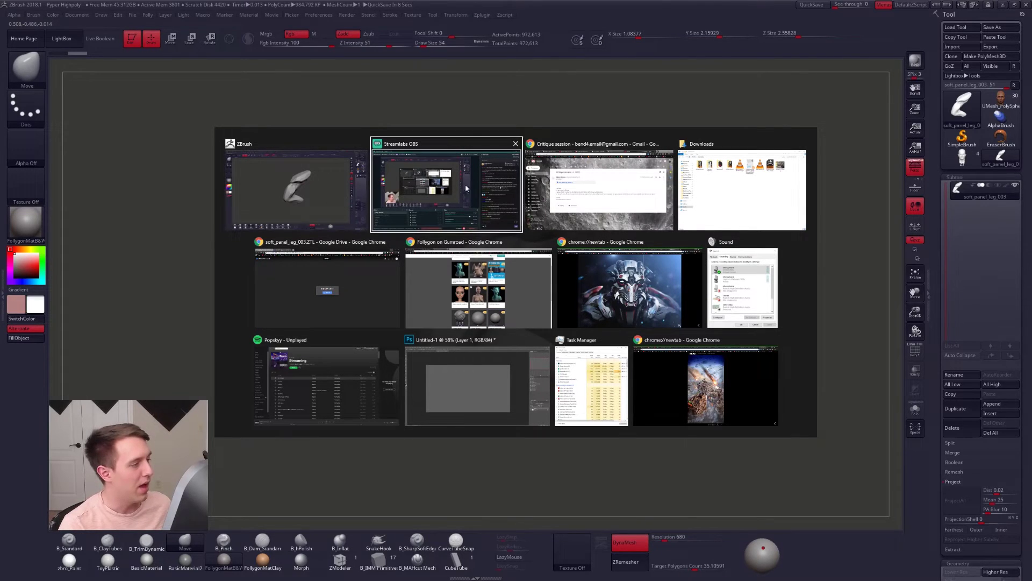
pyautogui.click(411, 296)
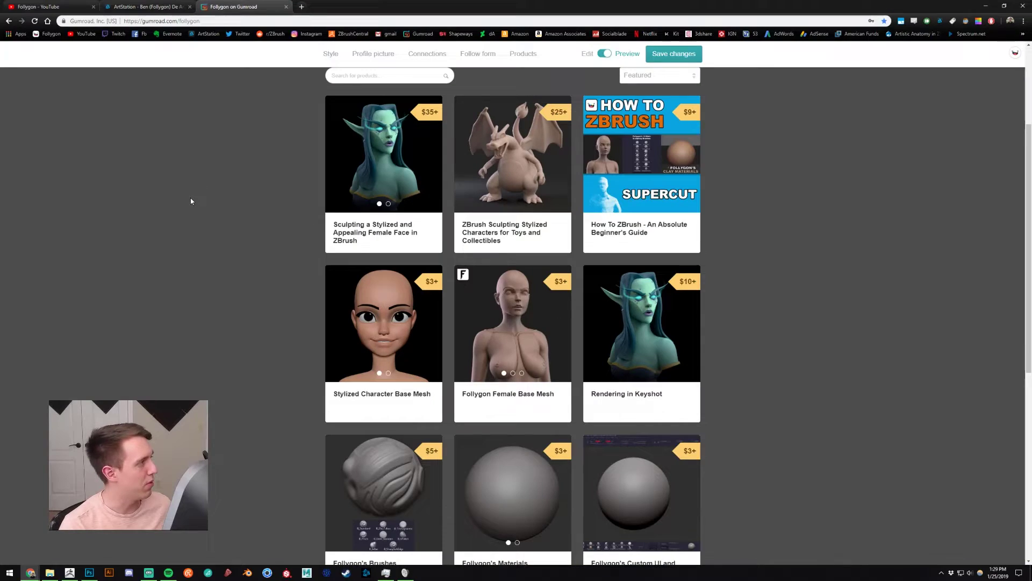
pyautogui.click(49, 7)
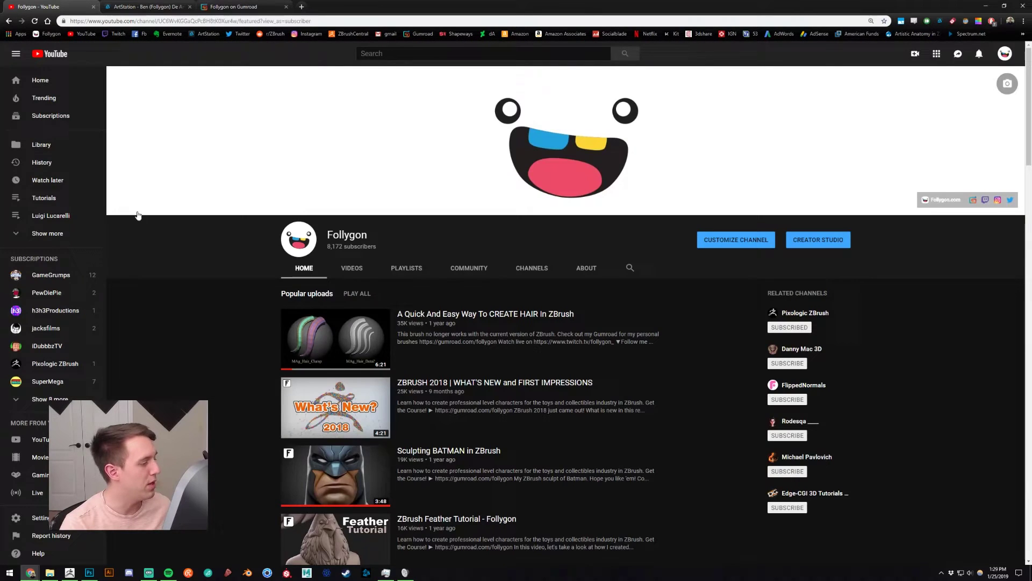
pyautogui.scroll(-2, 215, 213)
pyautogui.click(351, 152)
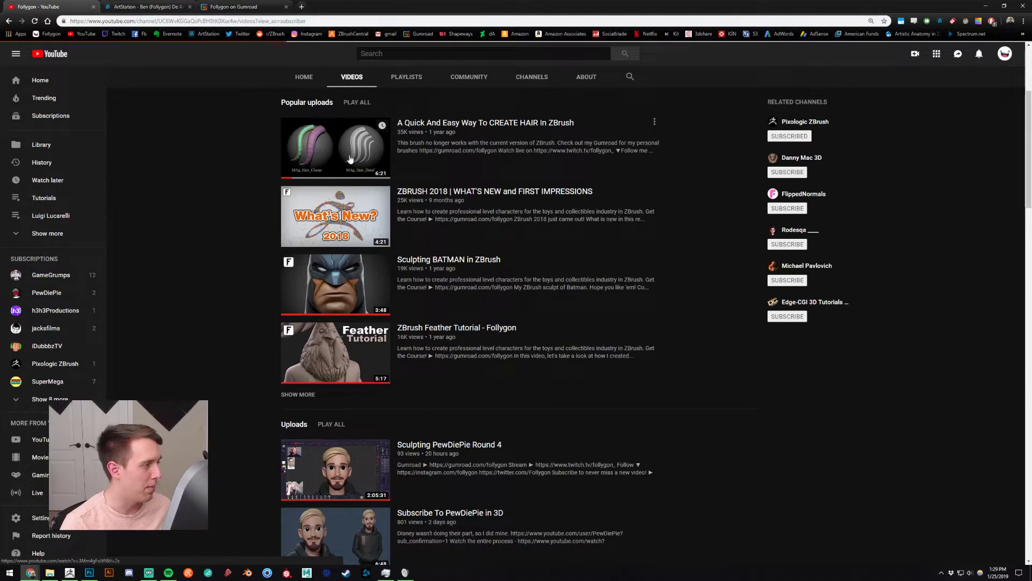
pyautogui.scroll(-1, 203, 264)
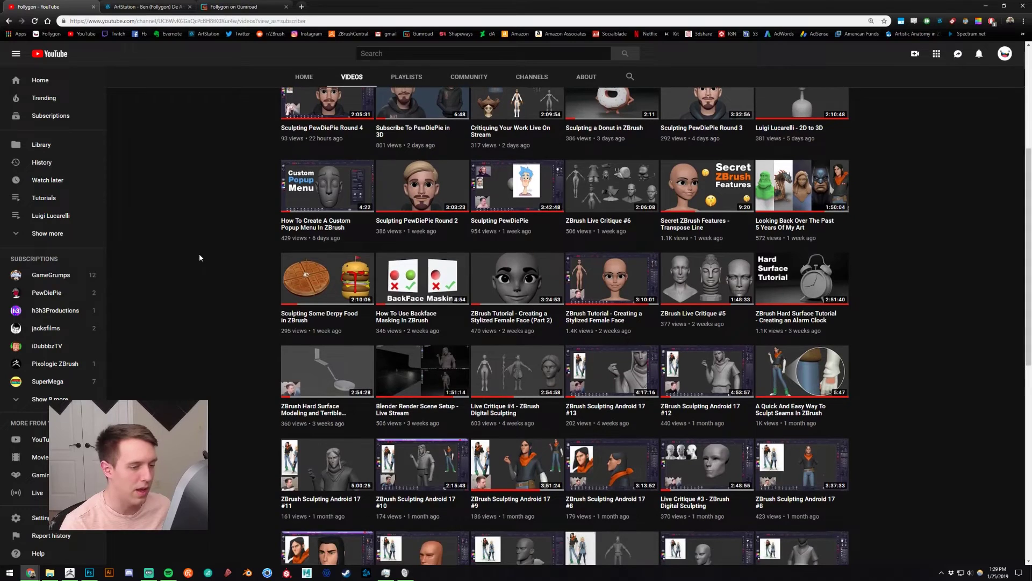
pyautogui.middleClick(455, 230)
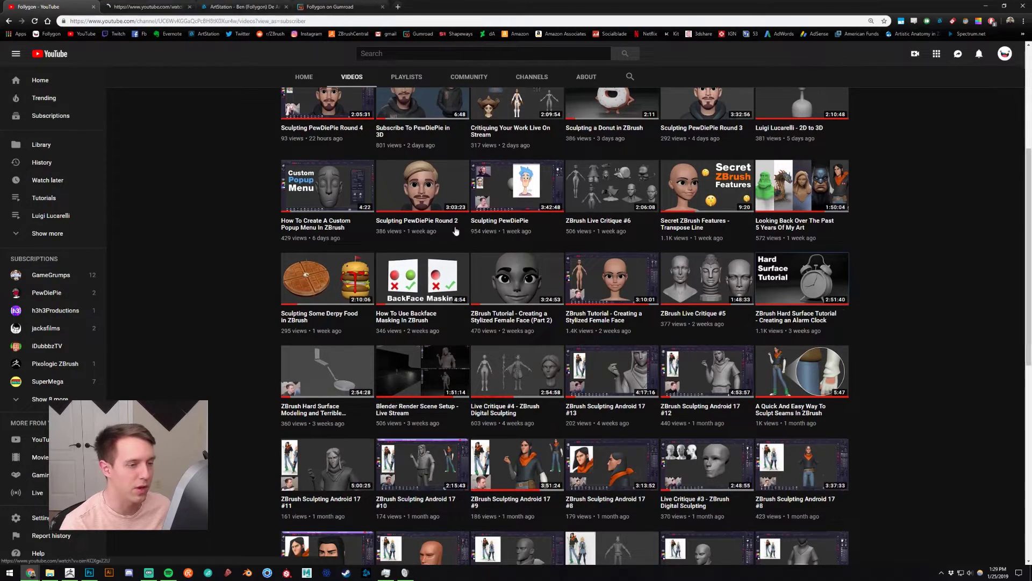
pyautogui.click(143, 7)
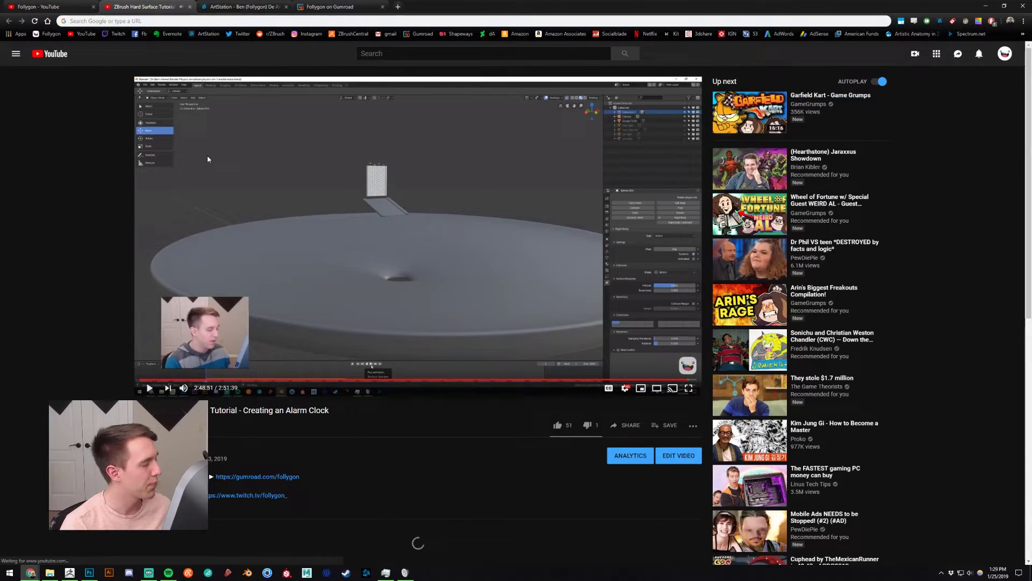
# Close the alarm clock tutorial video and switch back to the leg sculpt in ZBrush.
pyautogui.hotkey('ctrl', 'w')
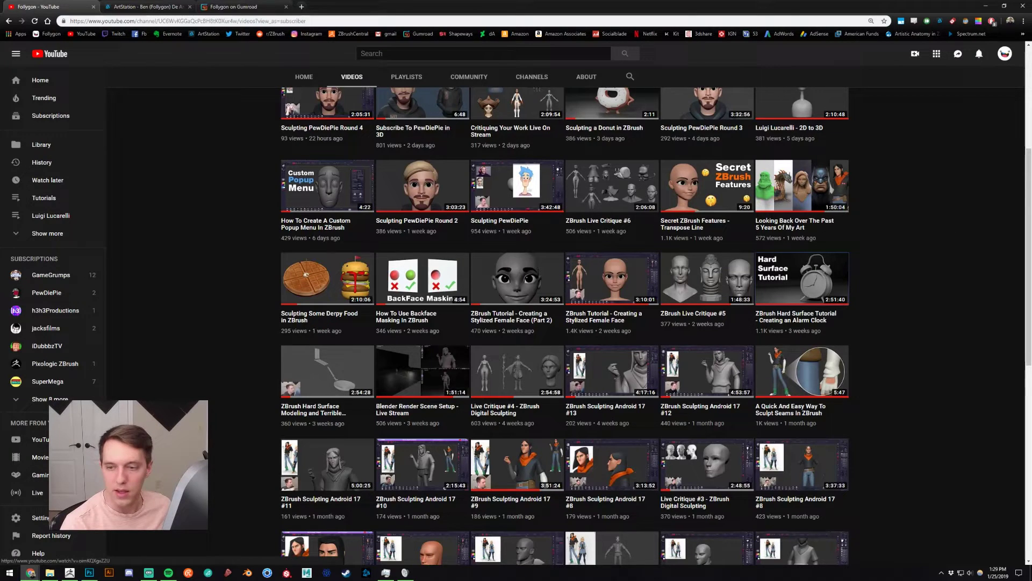
pyautogui.hotkey('alt', 'Tab')
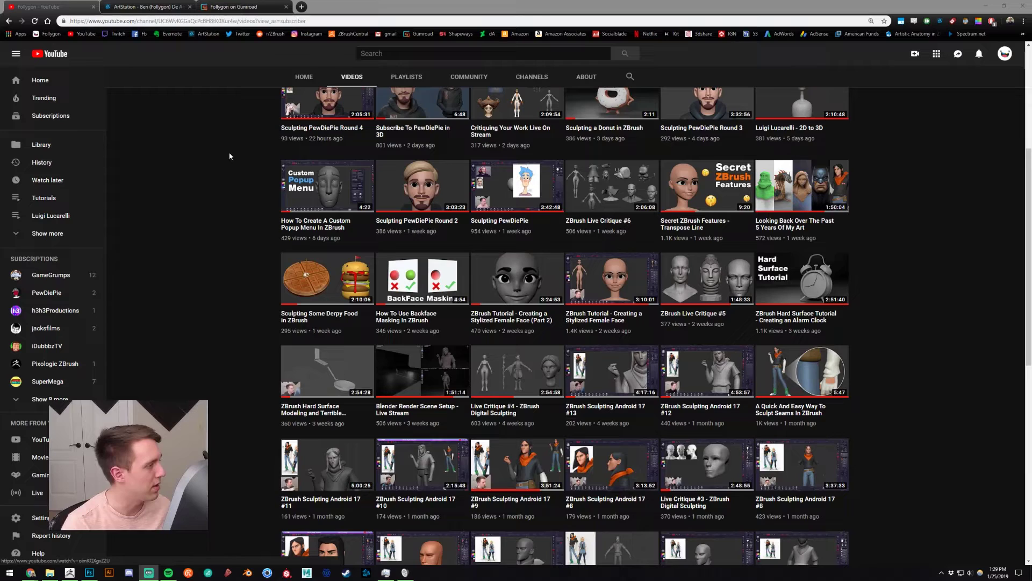
pyautogui.scroll(3, 210, 177)
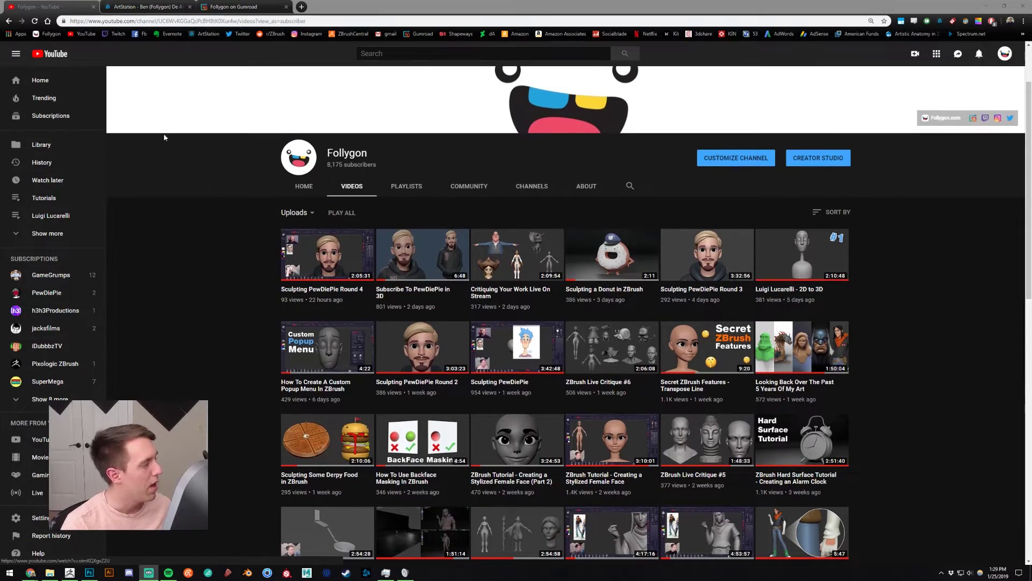
pyautogui.click(69, 573)
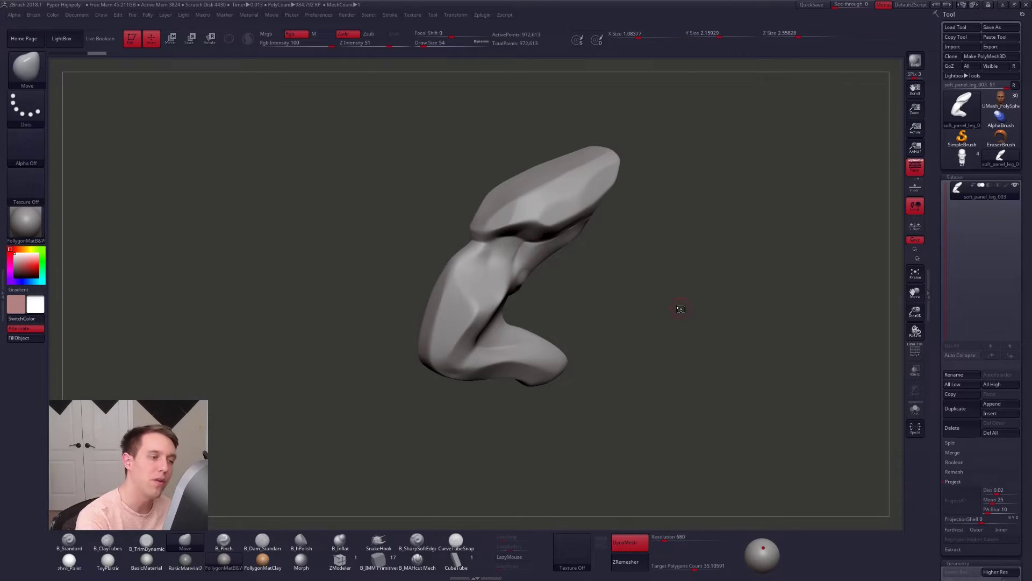
# Activate the B_hPolish brush with a draw size of 170 for the leg sculpt.
pyautogui.moveTo(681, 309)
pyautogui.mouseDown()
pyautogui.moveTo(565, 231)
pyautogui.moveTo(560, 312)
pyautogui.mouseUp()
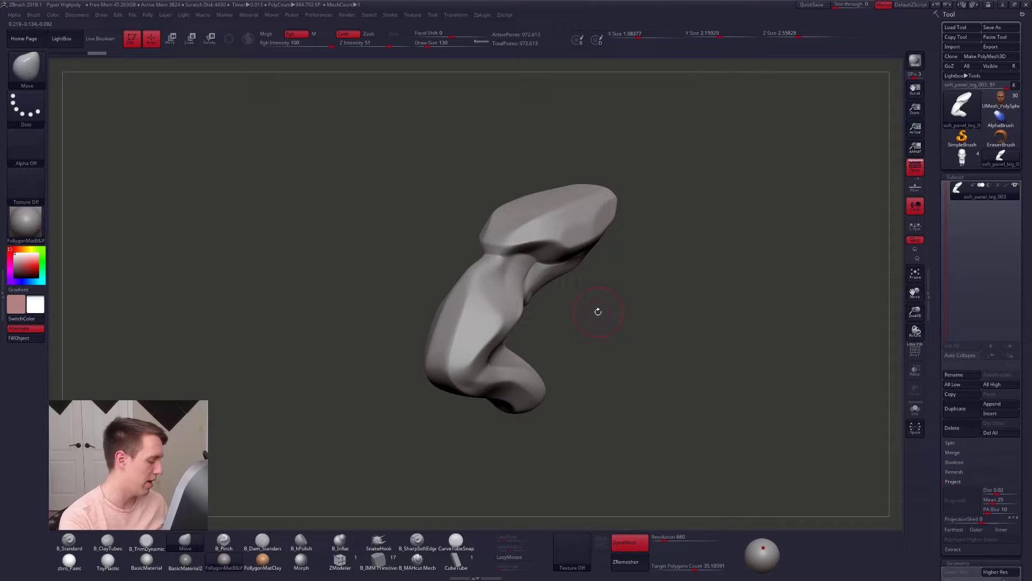
pyautogui.press('h')
pyautogui.press('space')
pyautogui.moveTo(562, 248); pyautogui.dragTo(570, 248)
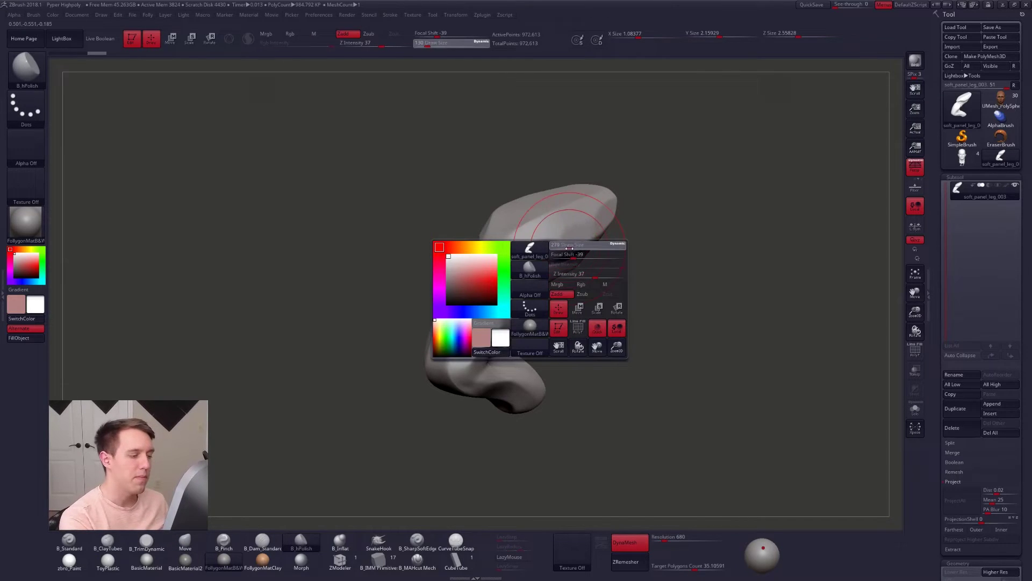
pyautogui.moveTo(624, 293); pyautogui.dragTo(678, 293)
pyautogui.hotkey('shift', 'f')
pyautogui.hotkey('shift', 'f')
pyautogui.press('space')
pyautogui.moveTo(552, 275); pyautogui.dragTo(546, 276)
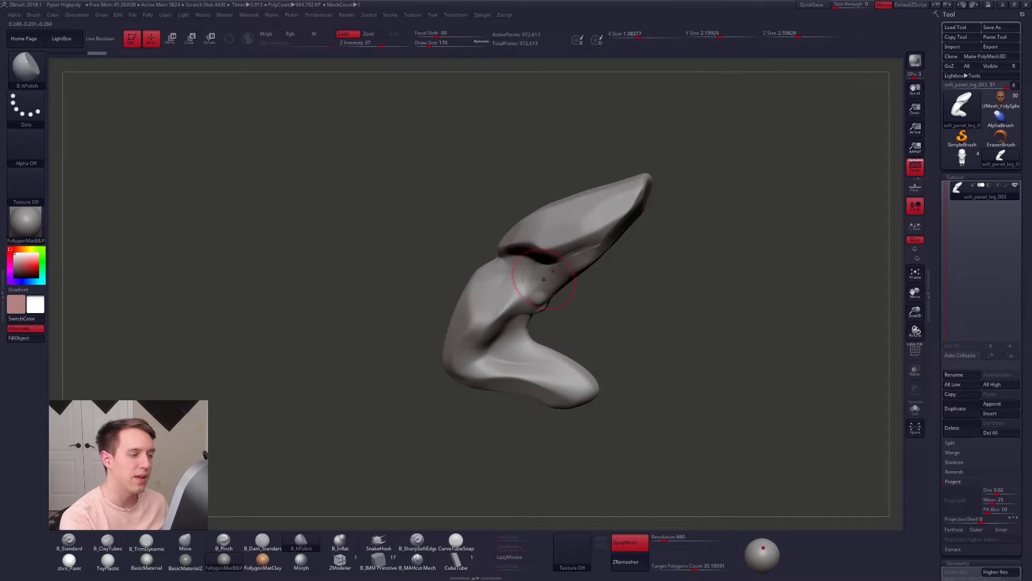
pyautogui.moveTo(544, 279); pyautogui.dragTo(571, 281, button='right')
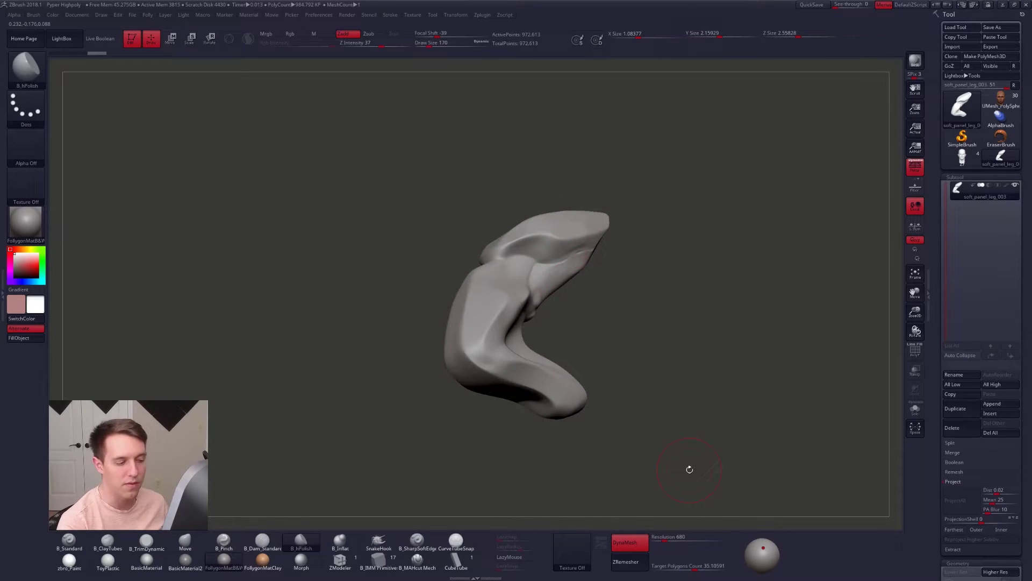
pyautogui.moveTo(690, 469)
pyautogui.mouseDown(button='right')
pyautogui.moveTo(682, 490)
pyautogui.moveTo(679, 476)
pyautogui.mouseUp(button='right')
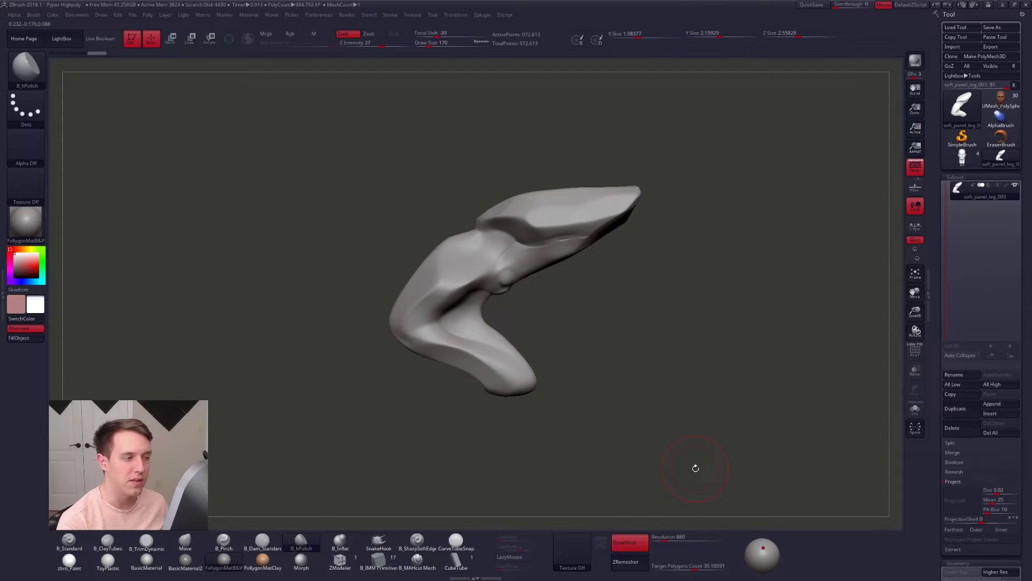
pyautogui.moveTo(543, 263)
pyautogui.mouseDown(button='right')
pyautogui.moveTo(662, 265)
pyautogui.moveTo(543, 264)
pyautogui.mouseUp(button='right')
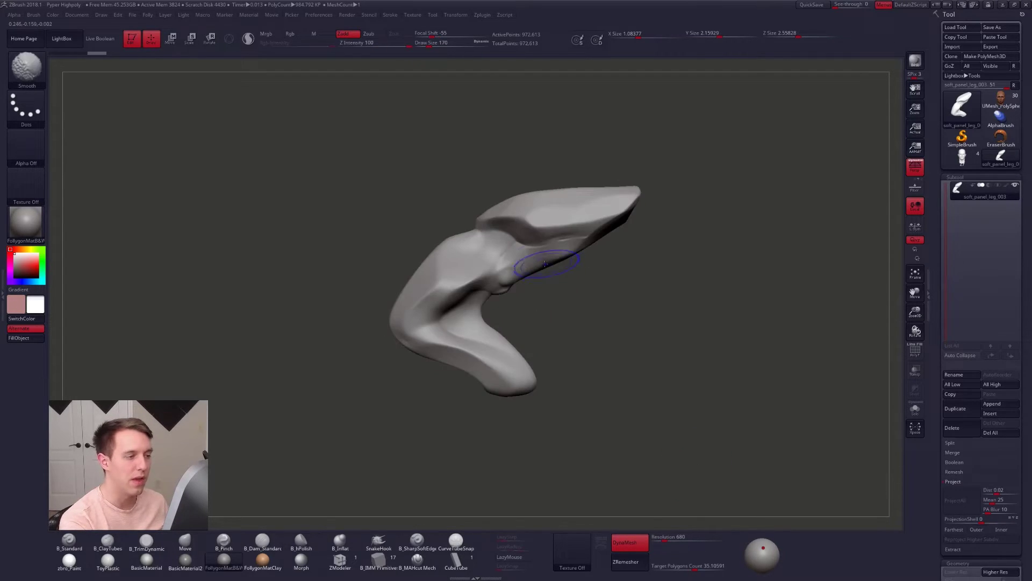
pyautogui.keyDown('shift'); pyautogui.moveTo(565, 261); pyautogui.dragTo(530, 269); pyautogui.keyUp('shift')
pyautogui.press('ctrl')
pyautogui.moveTo(469, 217)
pyautogui.keyDown('ctrl'); pyautogui.keyDown('alt'); pyautogui.mouseDown()
pyautogui.moveTo(505, 233)
pyautogui.moveTo(500, 157)
pyautogui.moveTo(463, 180)
pyautogui.mouseUp(); pyautogui.keyUp('alt'); pyautogui.keyUp('ctrl')
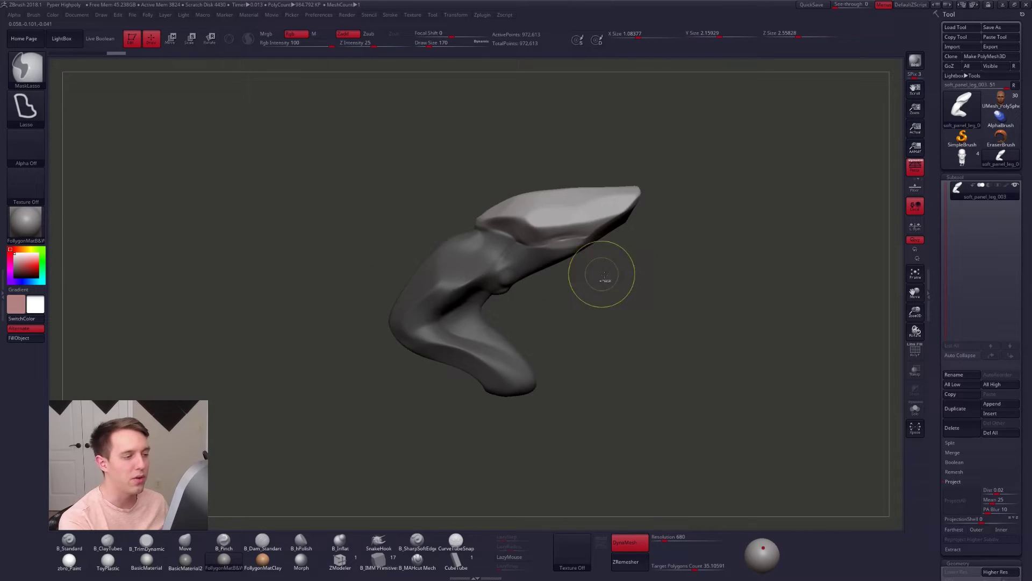
pyautogui.keyDown('ctrl'); pyautogui.moveTo(605, 273); pyautogui.dragTo(675, 227); pyautogui.keyUp('ctrl')
pyautogui.moveTo(594, 242)
pyautogui.mouseDown(button='right')
pyautogui.moveTo(570, 237)
pyautogui.moveTo(613, 247)
pyautogui.moveTo(558, 265)
pyautogui.moveTo(562, 246)
pyautogui.mouseUp(button='right')
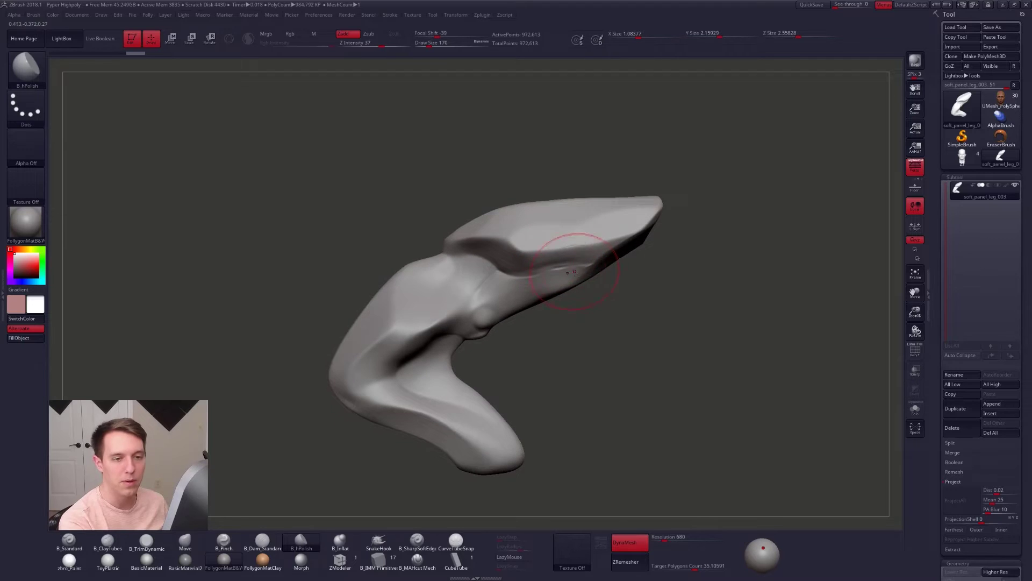
# Set the draw size to 130 and duplicate the leg subtool as a hidden backup, keeping soft_panel_leg_003 active.
pyautogui.press('space')
pyautogui.moveTo(628, 273); pyautogui.dragTo(623, 272)
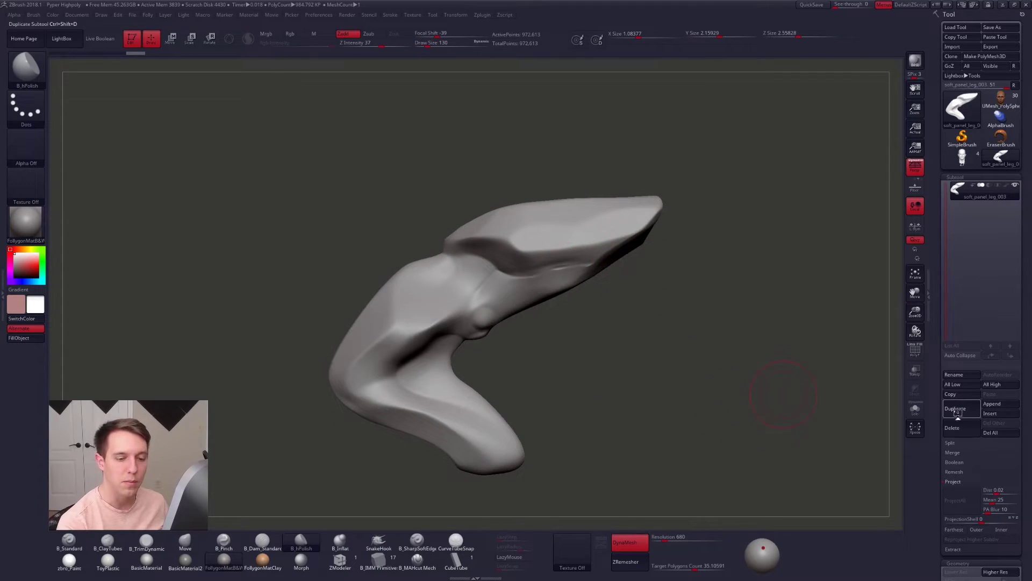
pyautogui.click(957, 409)
pyautogui.click(983, 191)
pyautogui.click(1015, 204)
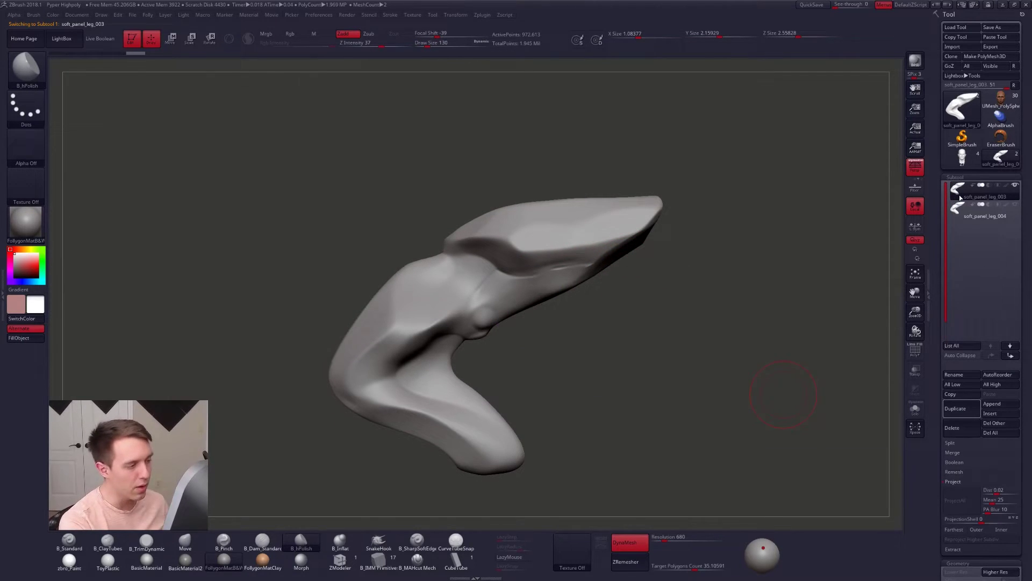
# Hide everything except the leg's upper panel with a SelectLasso selection along the panel's lower edge.
pyautogui.hotkey('ctrl', 'shift')
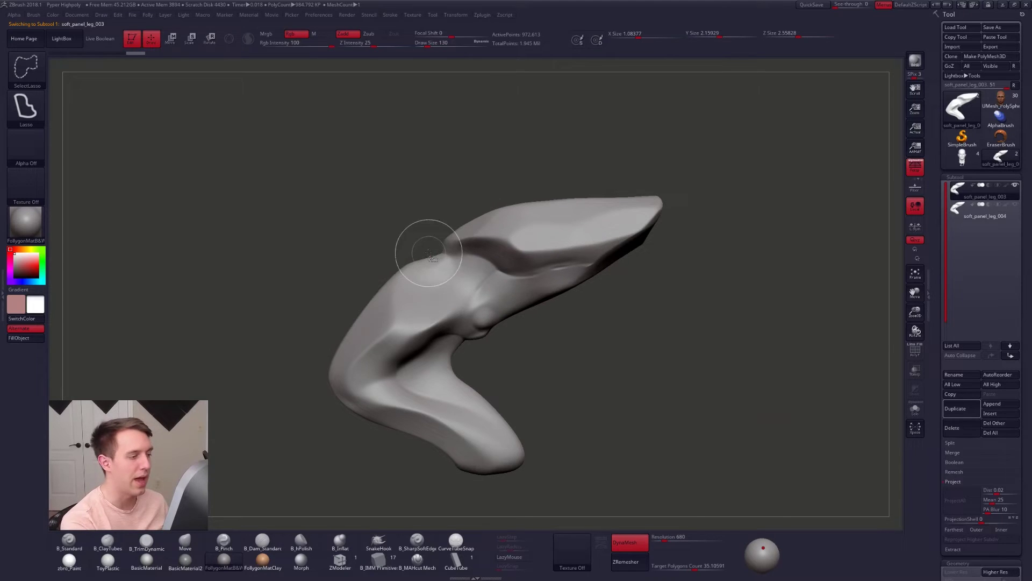
pyautogui.moveTo(433, 251)
pyautogui.keyDown('ctrl'); pyautogui.keyDown('shift'); pyautogui.mouseDown()
pyautogui.moveTo(543, 275)
pyautogui.moveTo(720, 215)
pyautogui.moveTo(374, 188)
pyautogui.mouseUp(); pyautogui.keyUp('shift'); pyautogui.keyUp('ctrl')
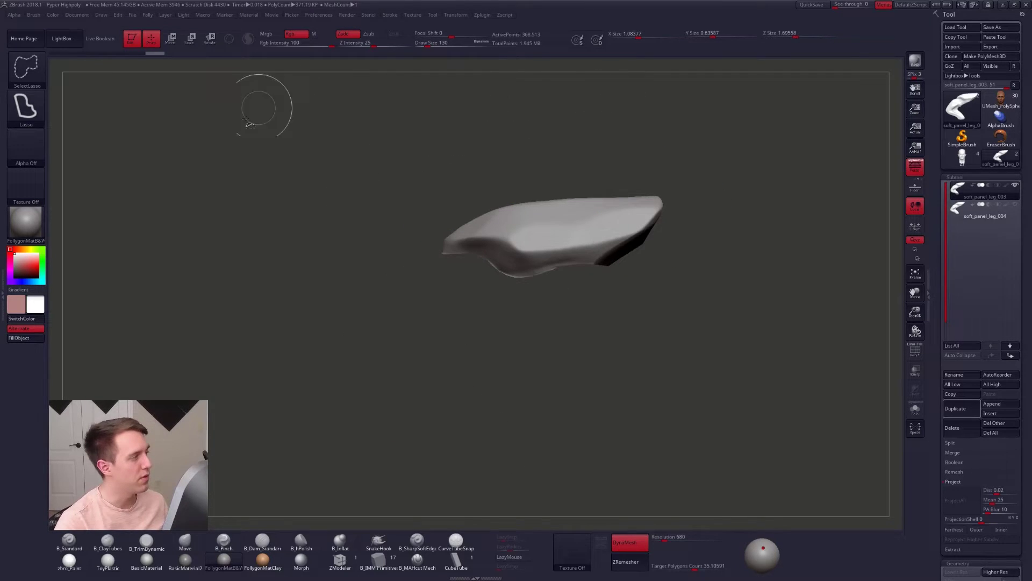
pyautogui.click(31, 74)
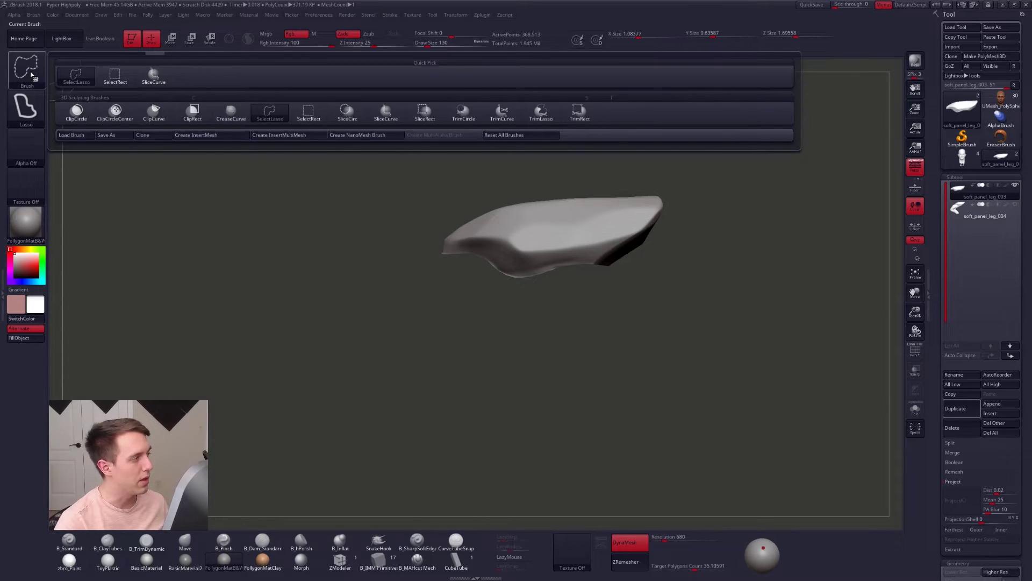
pyautogui.moveTo(272, 113)
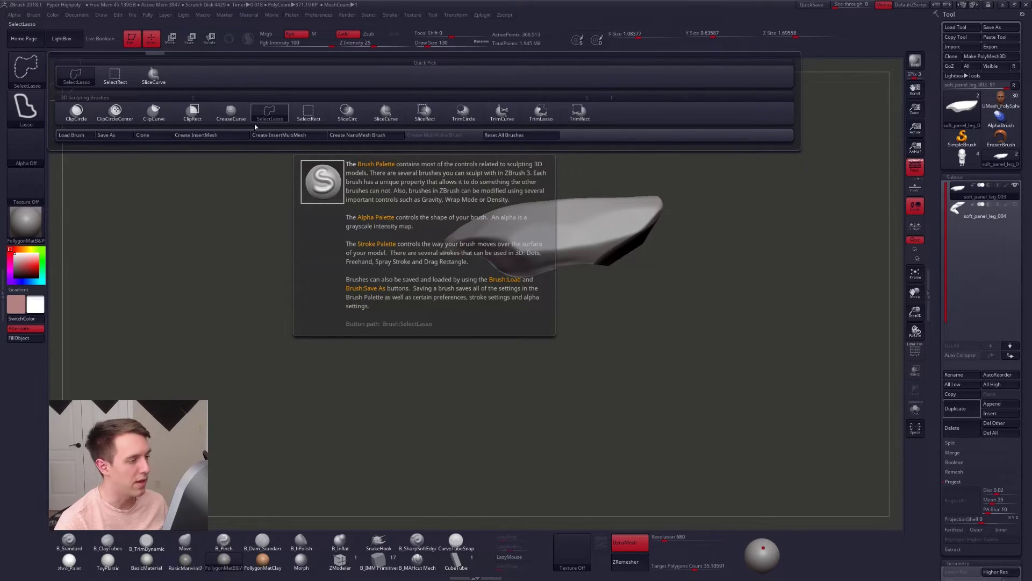
pyautogui.moveTo(415, 245)
pyautogui.mouseDown()
pyautogui.moveTo(532, 244)
pyautogui.moveTo(544, 236)
pyautogui.moveTo(531, 228)
pyautogui.mouseUp()
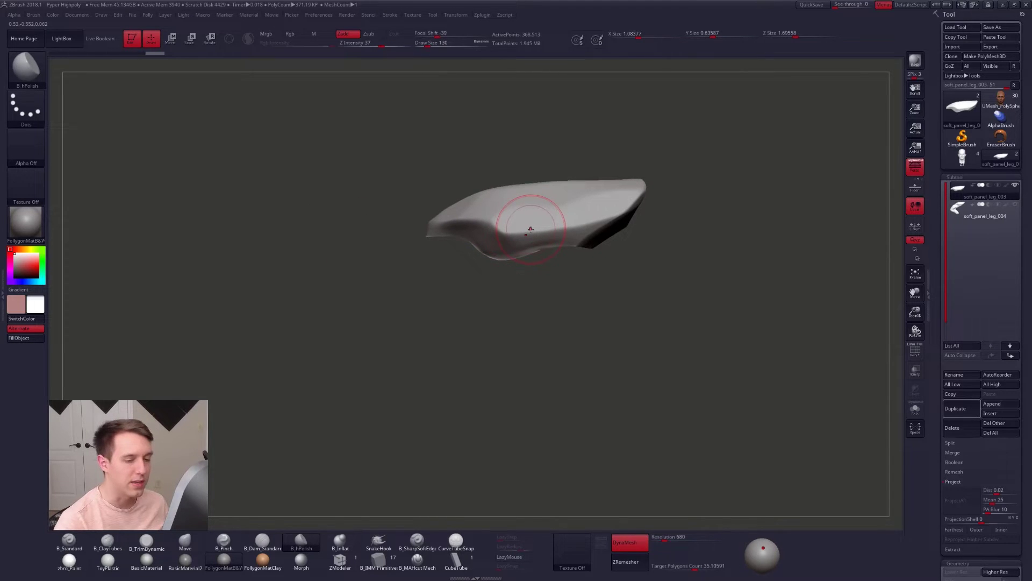
# Split the hidden lower leg off into its own subtool with Split Hidden, leaving the upper panel separate.
pyautogui.moveTo(950, 443); pyautogui.dragTo(950, 316)
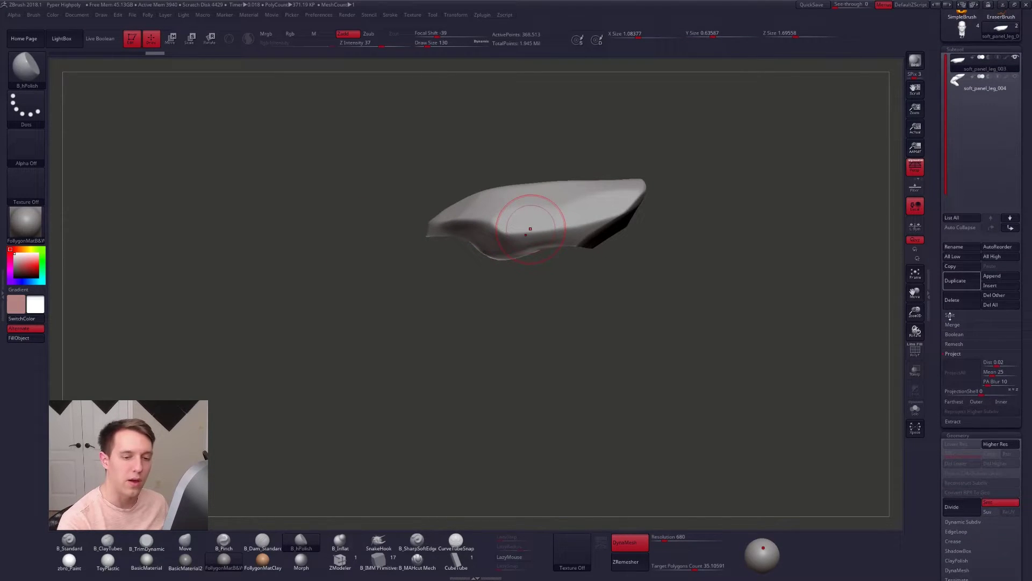
pyautogui.click(953, 353)
pyautogui.click(950, 315)
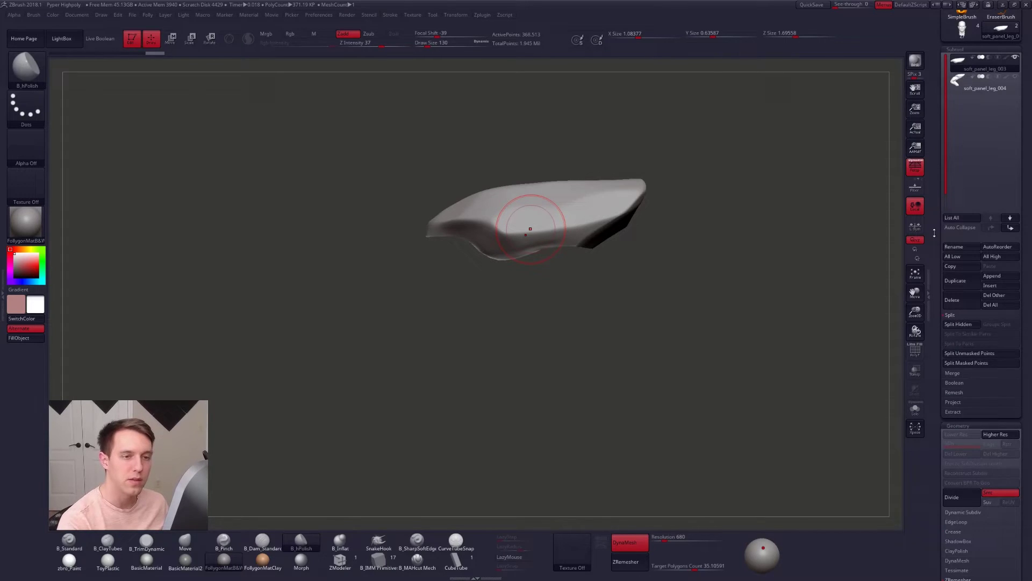
pyautogui.moveTo(941, 214); pyautogui.dragTo(941, 343)
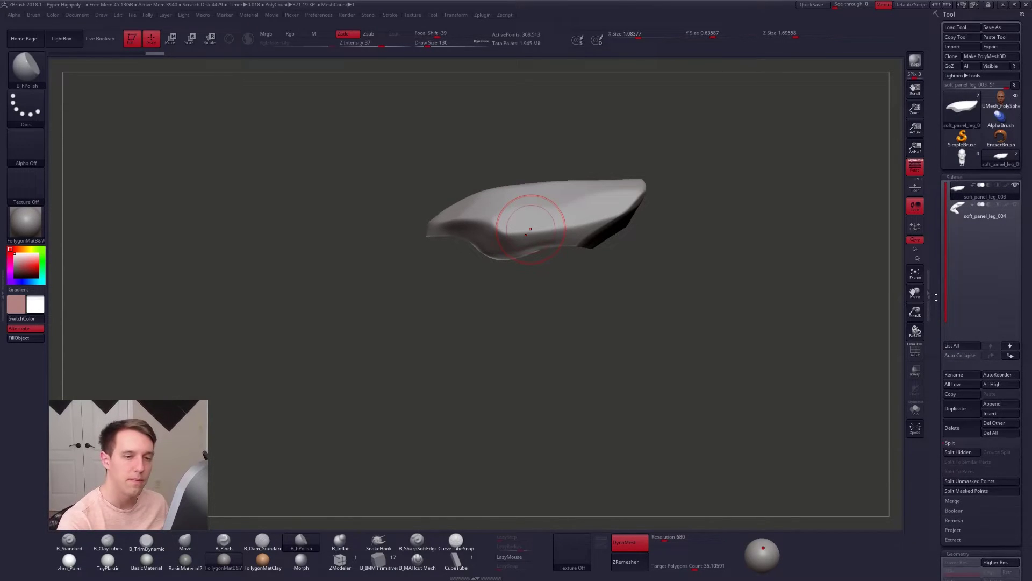
pyautogui.moveTo(938, 297)
pyautogui.mouseDown()
pyautogui.moveTo(944, 33)
pyautogui.moveTo(939, 317)
pyautogui.mouseUp()
pyautogui.click(963, 188)
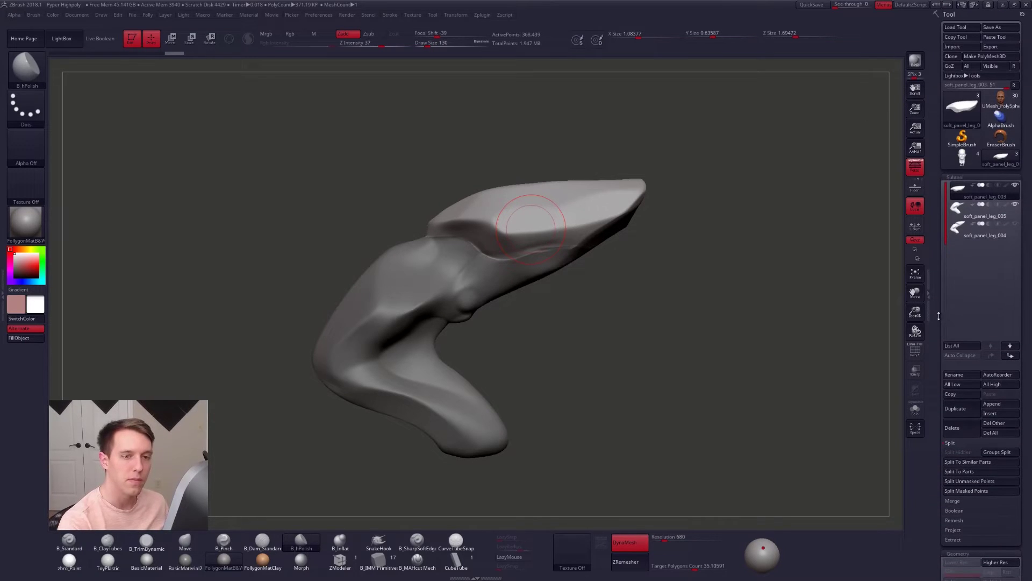
# Select the upper panel subtool soft_panel_leg_003 and isolate it with Solo.
pyautogui.click(962, 210)
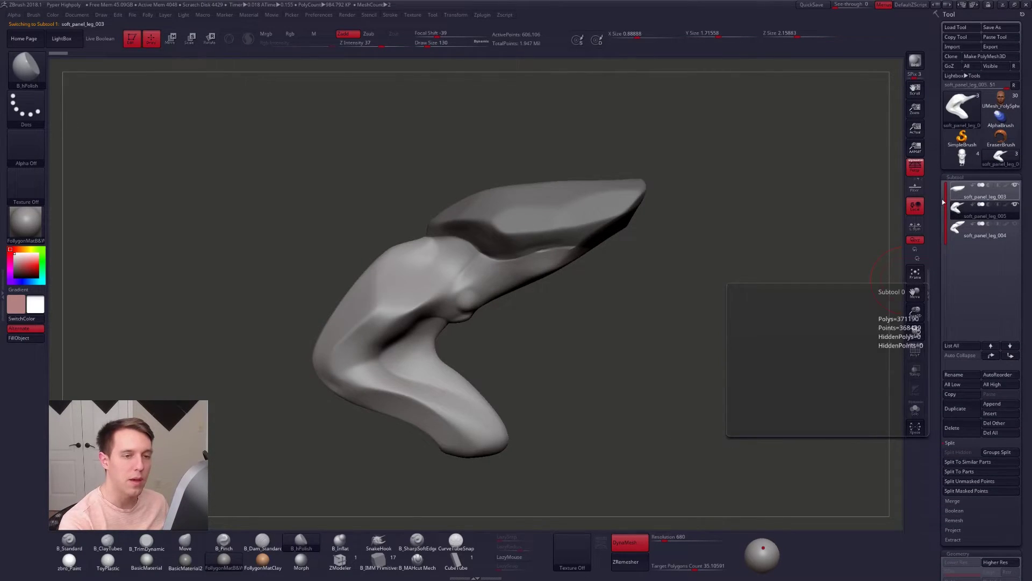
pyautogui.click(915, 409)
pyautogui.moveTo(760, 463)
pyautogui.mouseDown()
pyautogui.moveTo(793, 423)
pyautogui.moveTo(768, 466)
pyautogui.mouseUp()
pyautogui.moveTo(940, 382); pyautogui.dragTo(942, 263)
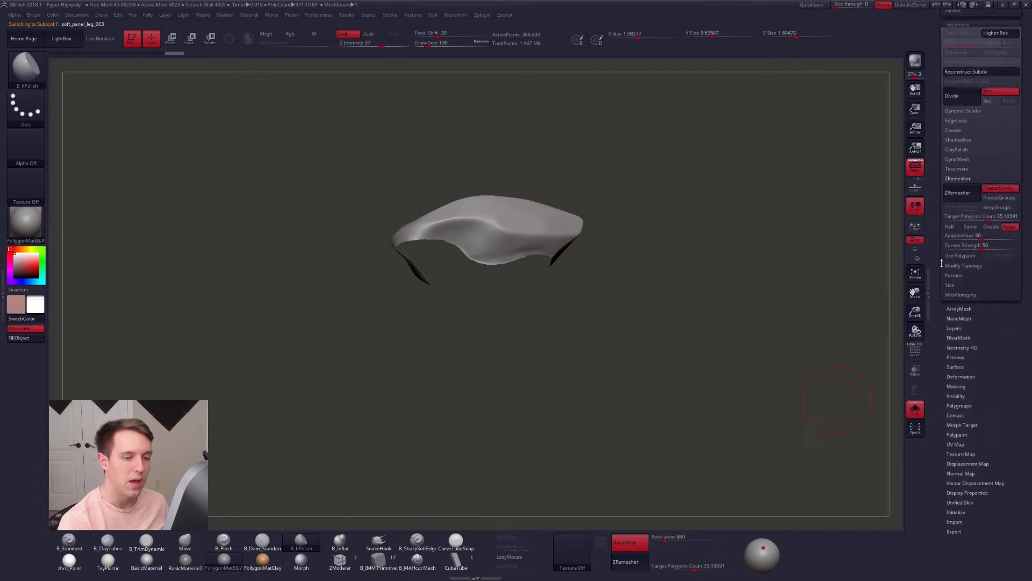
# Turn on Double sided display for the upper panel in Display Properties.
pyautogui.scroll(-5, 942, 258)
pyautogui.click(952, 358)
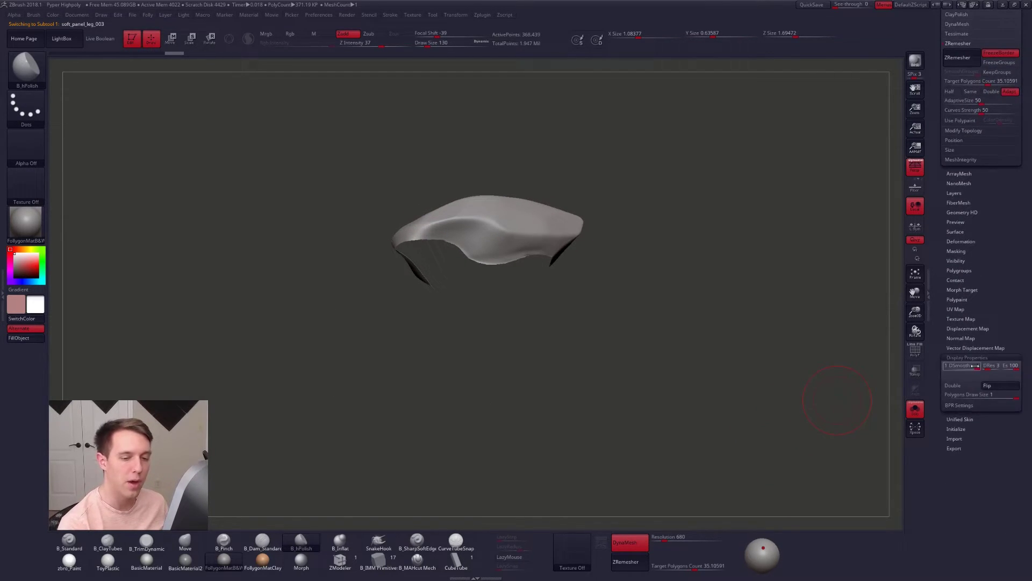
pyautogui.click(958, 386)
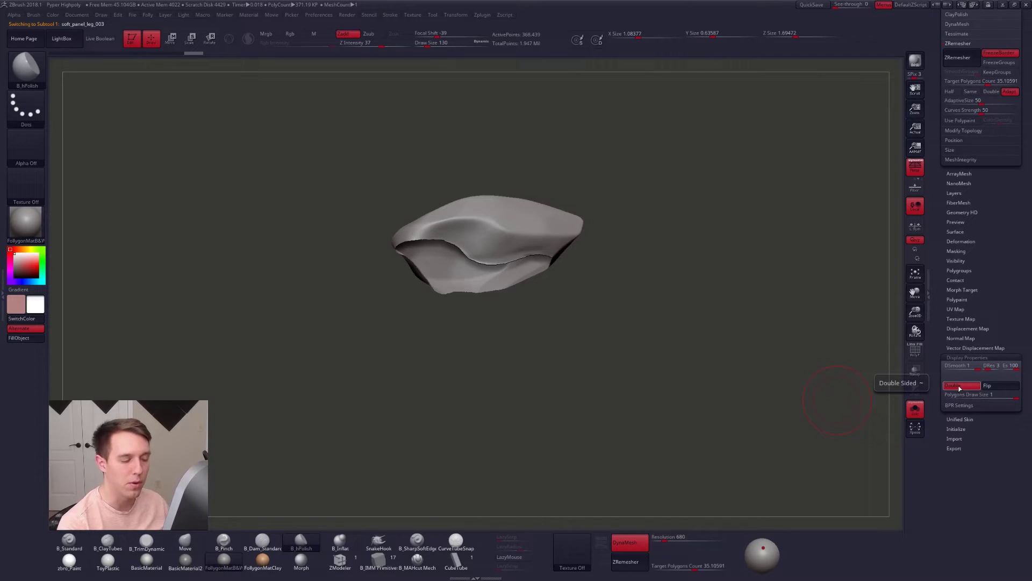
pyautogui.press('Down')
pyautogui.click(959, 385)
pyautogui.press('Up')
pyautogui.click(960, 358)
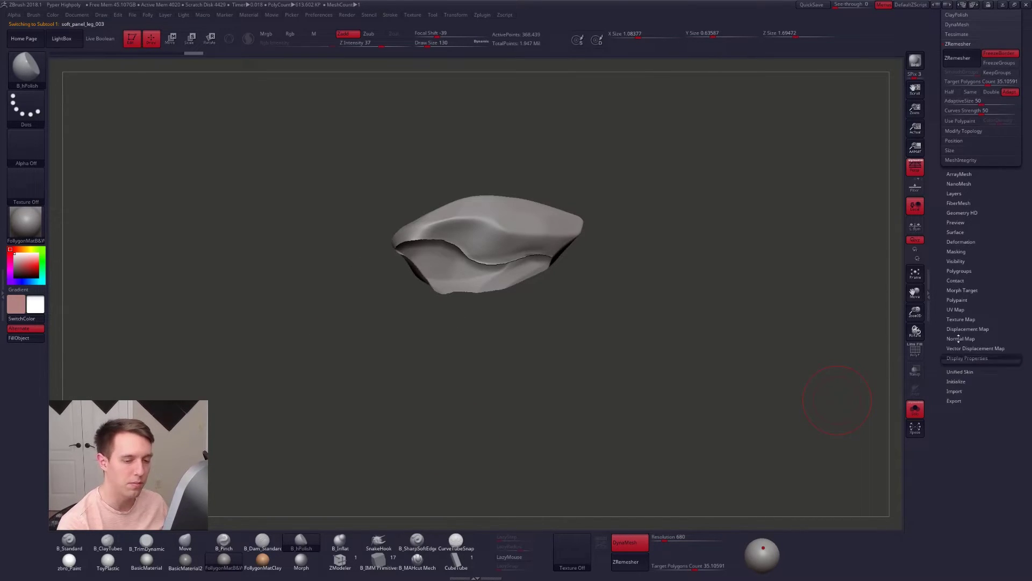
pyautogui.moveTo(958, 339); pyautogui.dragTo(956, 462)
pyautogui.moveTo(595, 277)
pyautogui.mouseDown()
pyautogui.moveTo(594, 295)
pyautogui.moveTo(629, 307)
pyautogui.mouseUp()
# Set the draw size to 81 and remesh the upper panel with DynaMesh at resolution 408.
pyautogui.press('space')
pyautogui.moveTo(584, 365); pyautogui.dragTo(580, 364)
pyautogui.moveTo(666, 538); pyautogui.dragTo(661, 540)
pyautogui.keyDown('ctrl'); pyautogui.moveTo(650, 454); pyautogui.dragTo(694, 410); pyautogui.keyUp('ctrl')
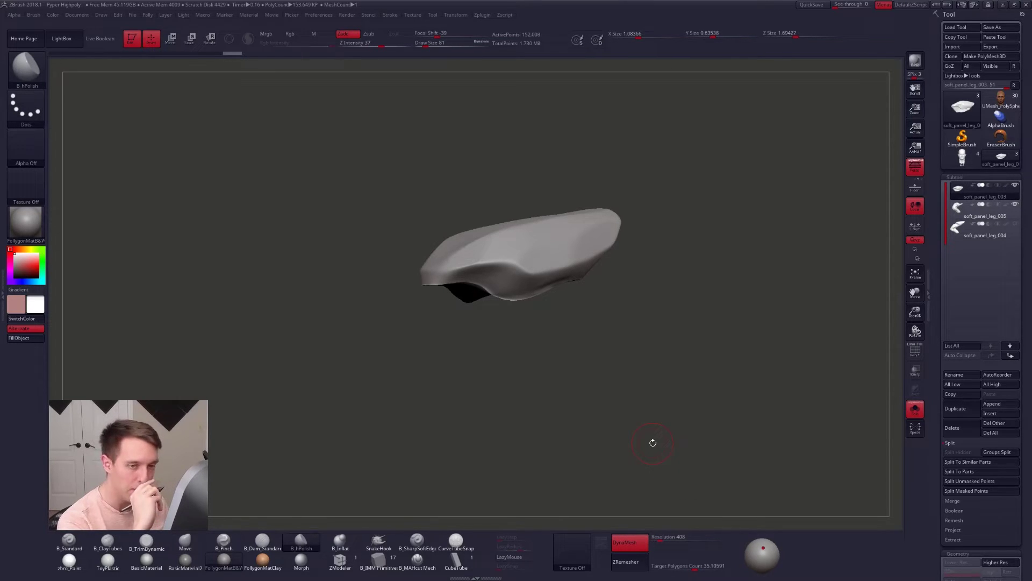
# Show the whole leg, remesh the lower leg soft_panel_leg_005 with DynaMesh at resolution 680, and reselect the upper panel soft_panel_leg_003.
pyautogui.moveTo(653, 443)
pyautogui.mouseDown()
pyautogui.moveTo(507, 388)
pyautogui.moveTo(541, 385)
pyautogui.moveTo(600, 337)
pyautogui.moveTo(576, 362)
pyautogui.moveTo(561, 353)
pyautogui.mouseUp()
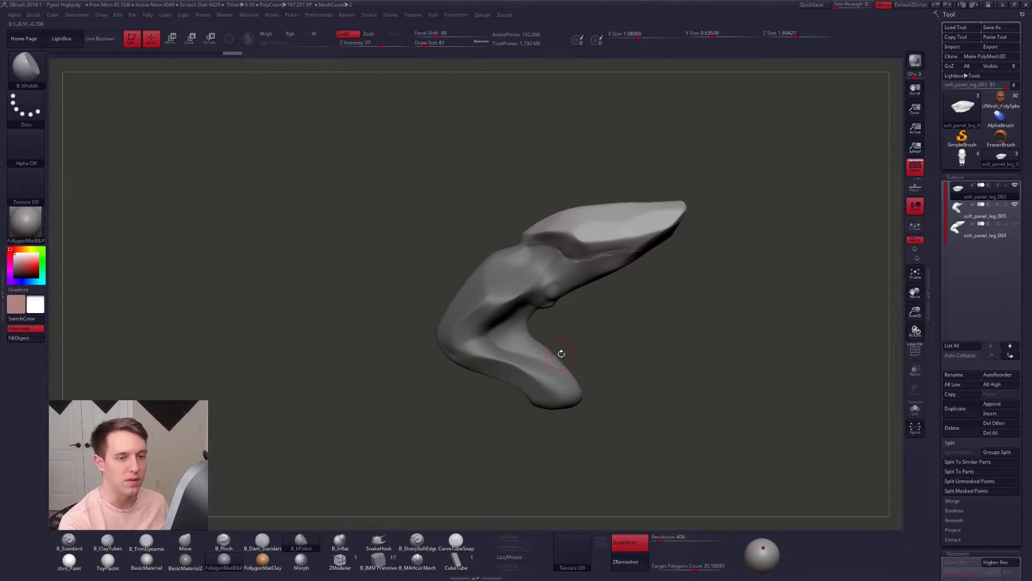
pyautogui.keyDown('alt'); pyautogui.click(561, 354); pyautogui.keyUp('alt')
pyautogui.keyDown('ctrl'); pyautogui.moveTo(633, 301); pyautogui.dragTo(748, 251); pyautogui.keyUp('ctrl')
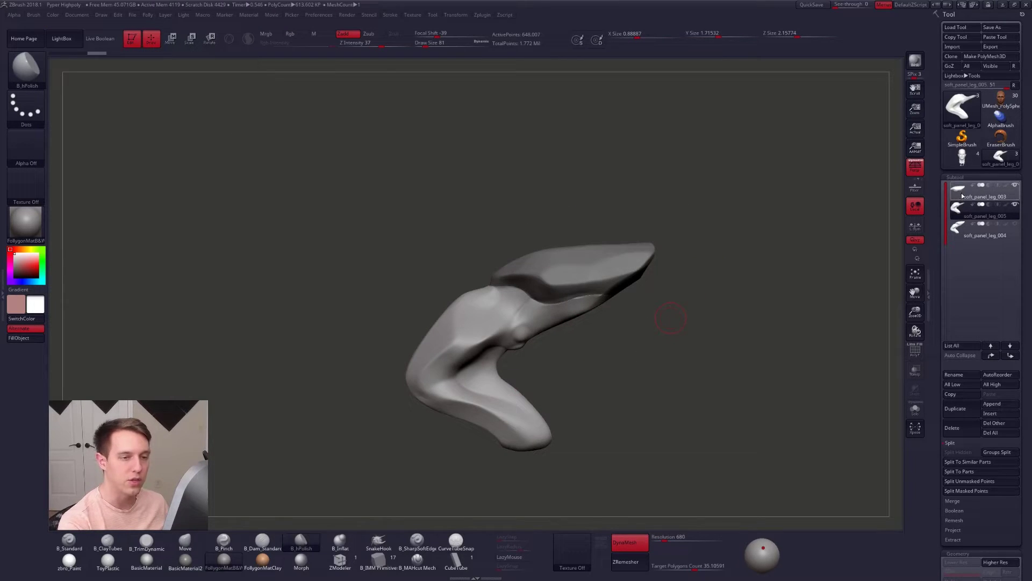
pyautogui.click(960, 194)
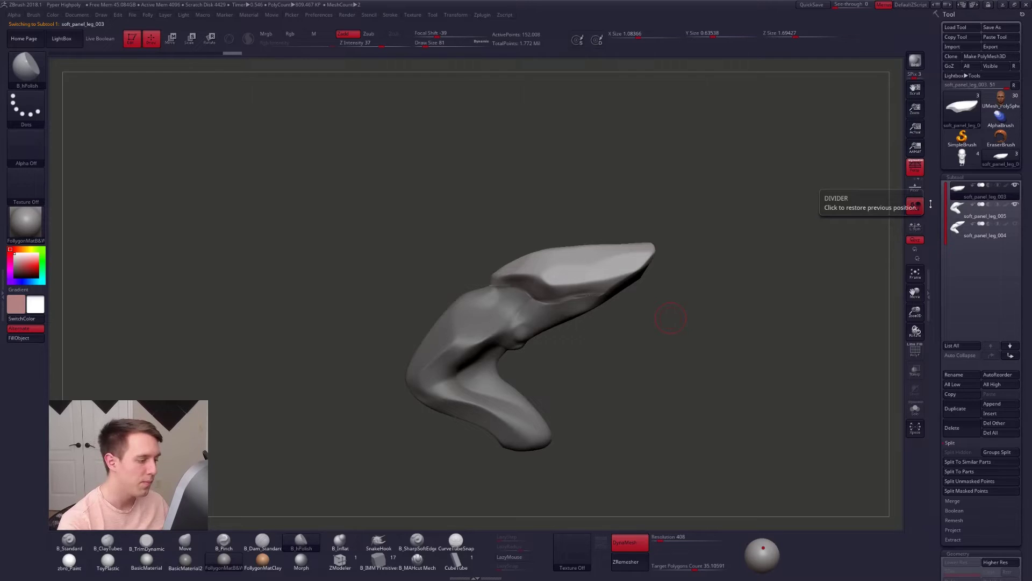
# Isolate the upper panel with Solo and smooth its closed underside and rim at draw size 104.
pyautogui.keyDown('ctrl'); pyautogui.moveTo(560, 275); pyautogui.dragTo(558, 294, button='right'); pyautogui.keyUp('ctrl')
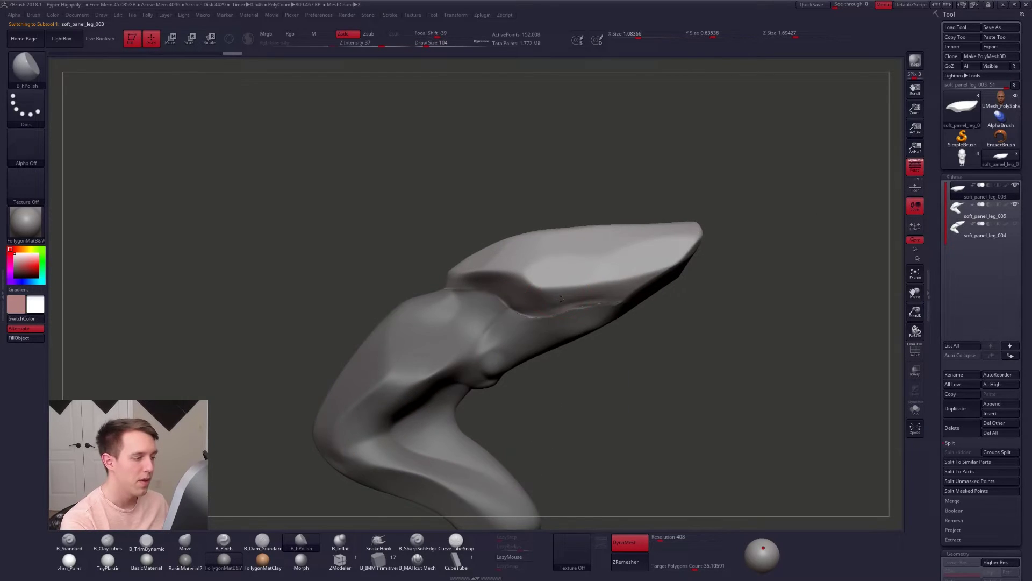
pyautogui.hotkey('alt', 's')
pyautogui.moveTo(561, 299); pyautogui.dragTo(640, 231, button='right')
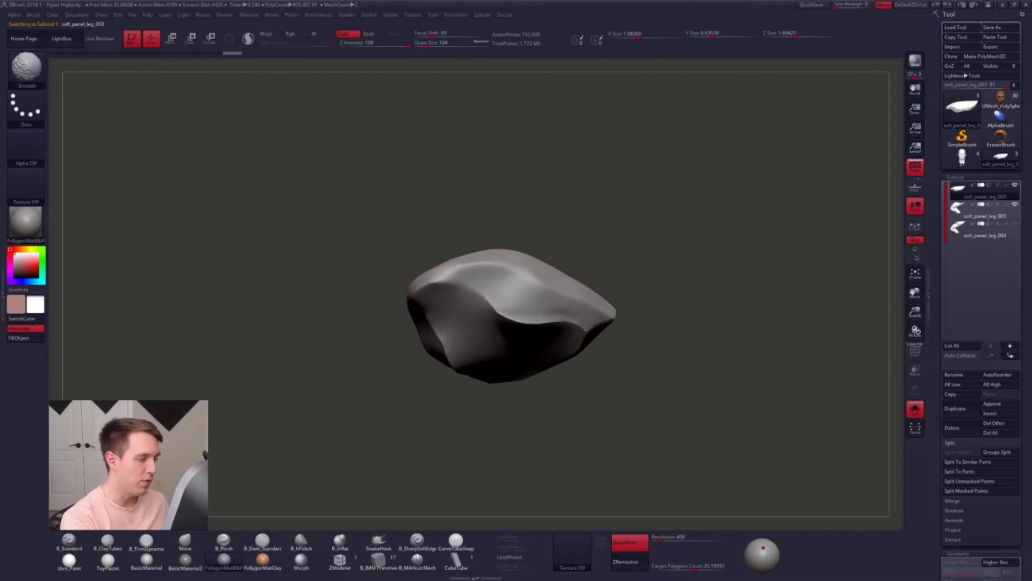
pyautogui.keyDown('shift'); pyautogui.moveTo(537, 320); pyautogui.dragTo(562, 323); pyautogui.keyUp('shift')
pyautogui.moveTo(547, 355); pyautogui.dragTo(559, 301, button='right')
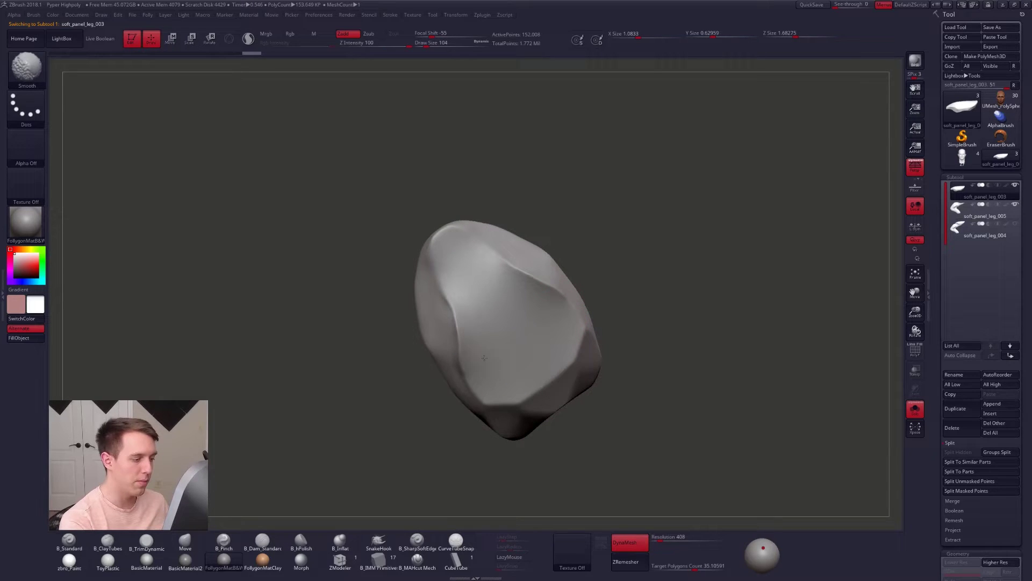
pyautogui.keyDown('shift'); pyautogui.moveTo(457, 270); pyautogui.dragTo(474, 257); pyautogui.keyUp('shift')
pyautogui.moveTo(473, 257)
pyautogui.mouseDown(button='right')
pyautogui.moveTo(484, 371)
pyautogui.moveTo(543, 309)
pyautogui.moveTo(571, 322)
pyautogui.moveTo(554, 344)
pyautogui.mouseUp(button='right')
# Set the B_hPolish draw size to 160 and bring back the lower leg to work on the upper panel's side in context.
pyautogui.press('space')
pyautogui.moveTo(591, 298); pyautogui.dragTo(597, 297)
pyautogui.hotkey('alt', 's')
pyautogui.moveTo(576, 285)
pyautogui.mouseDown(button='right')
pyautogui.moveTo(519, 253)
pyautogui.moveTo(546, 321)
pyautogui.mouseUp(button='right')
pyautogui.moveTo(696, 186); pyautogui.dragTo(668, 223)
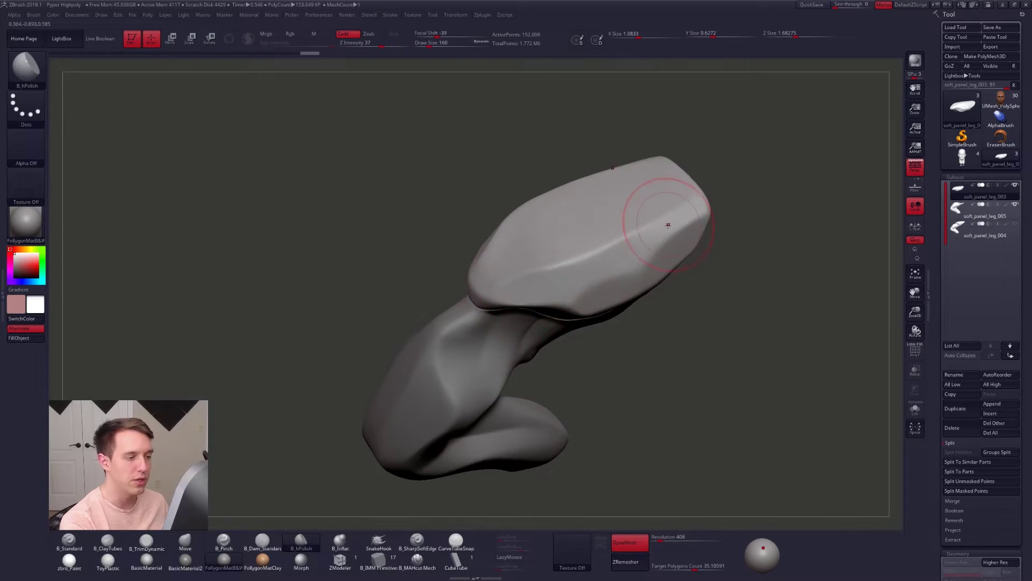
# Isolate the upper panel again and switch to the B_Pinch brush at draw size 140.
pyautogui.hotkey('alt', 's')
pyautogui.press('space')
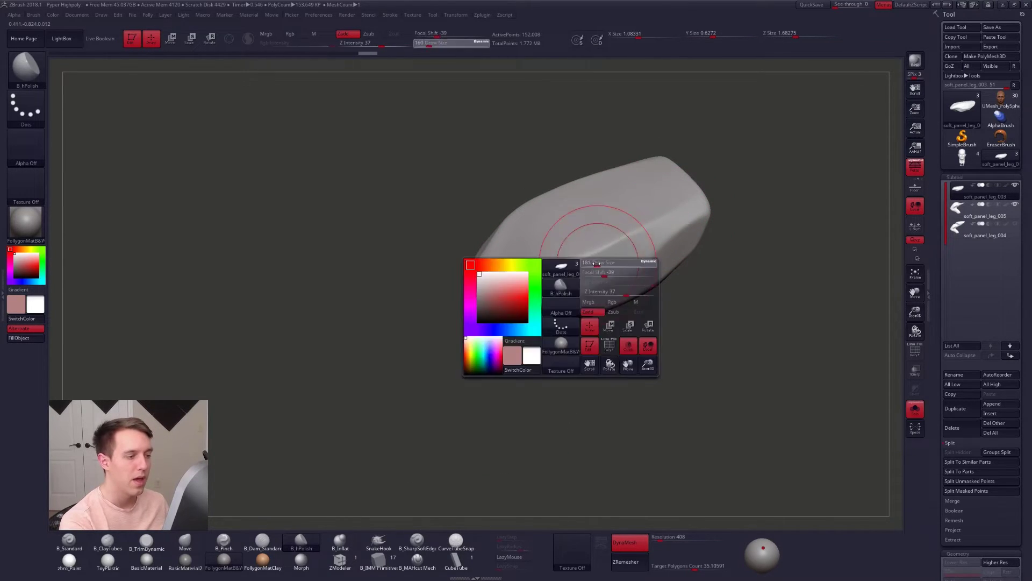
pyautogui.moveTo(601, 270); pyautogui.dragTo(599, 270)
pyautogui.press('5')
pyautogui.moveTo(576, 257); pyautogui.dragTo(540, 344, button='right')
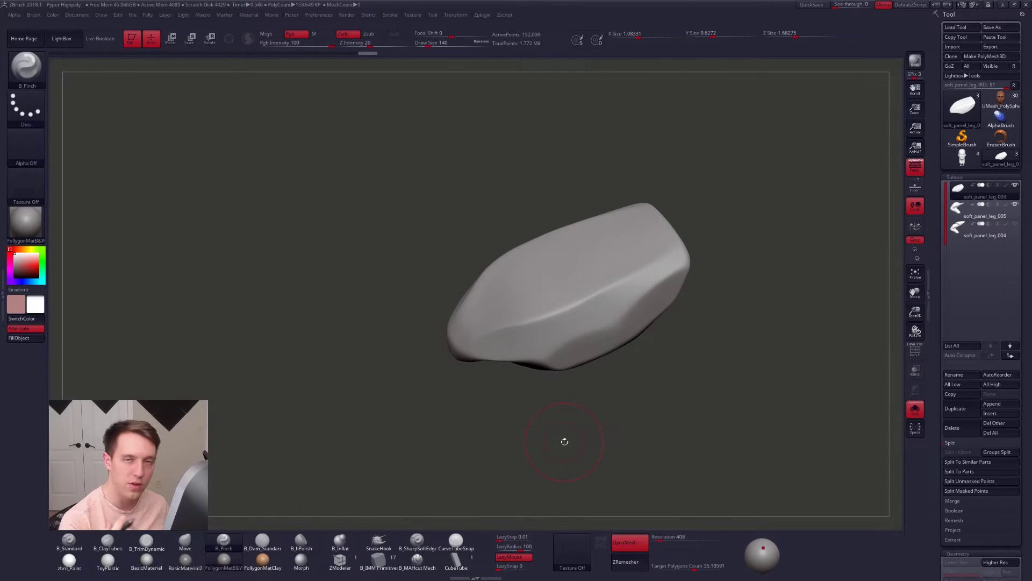
# Check the brush library for the Pinch brush, keep B_Pinch, and use it at draw size 121 on the panel's side ridge.
pyautogui.press('b')
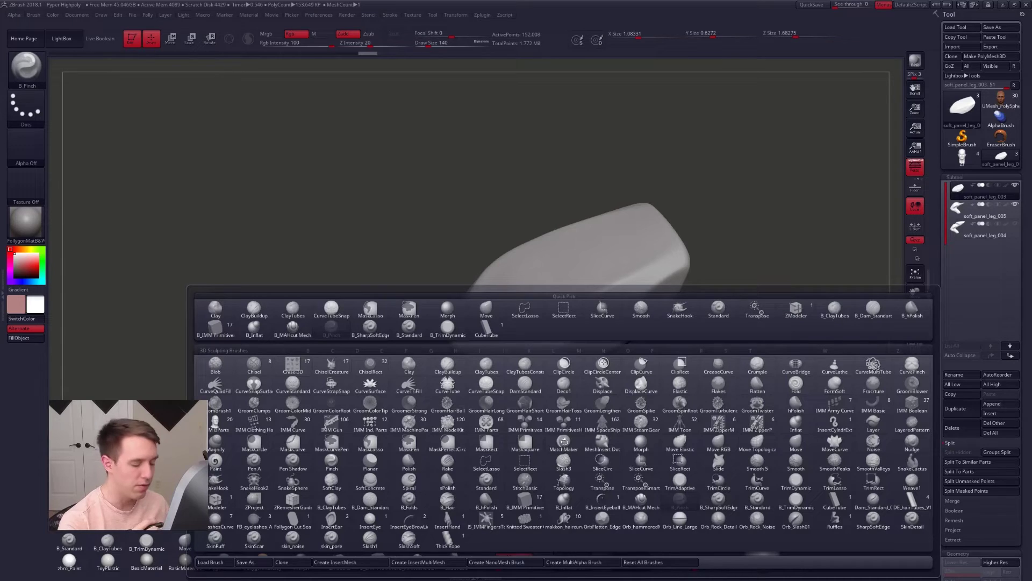
pyautogui.press('p')
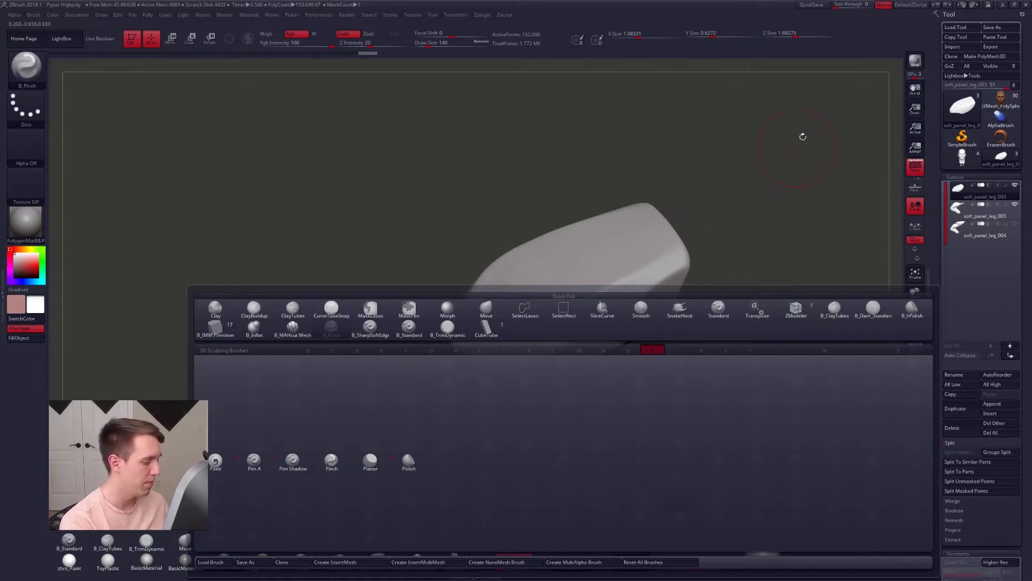
pyautogui.moveTo(541, 149); pyautogui.dragTo(580, 176)
pyautogui.press('i')
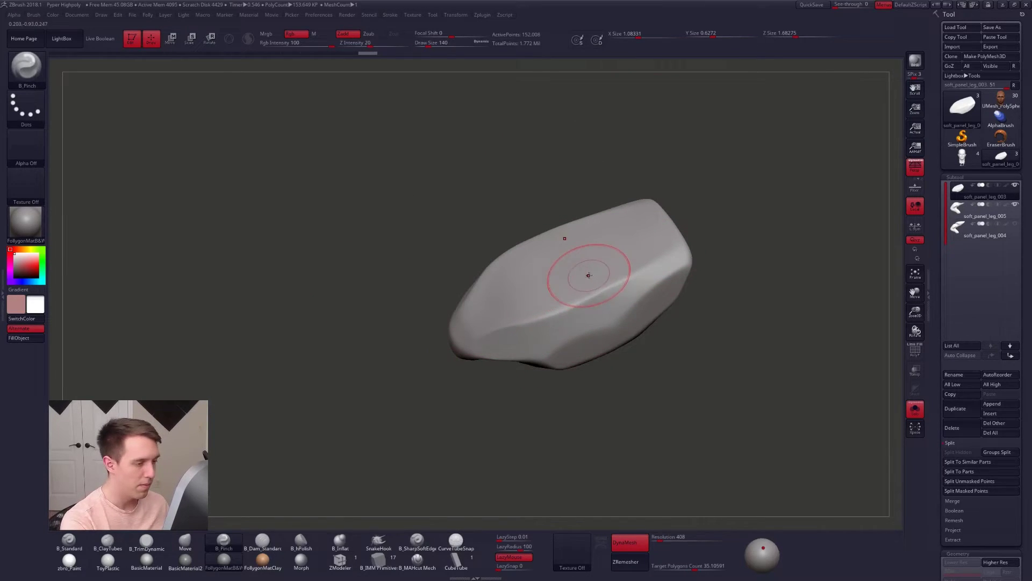
pyautogui.press('space')
pyautogui.moveTo(557, 320); pyautogui.dragTo(552, 320)
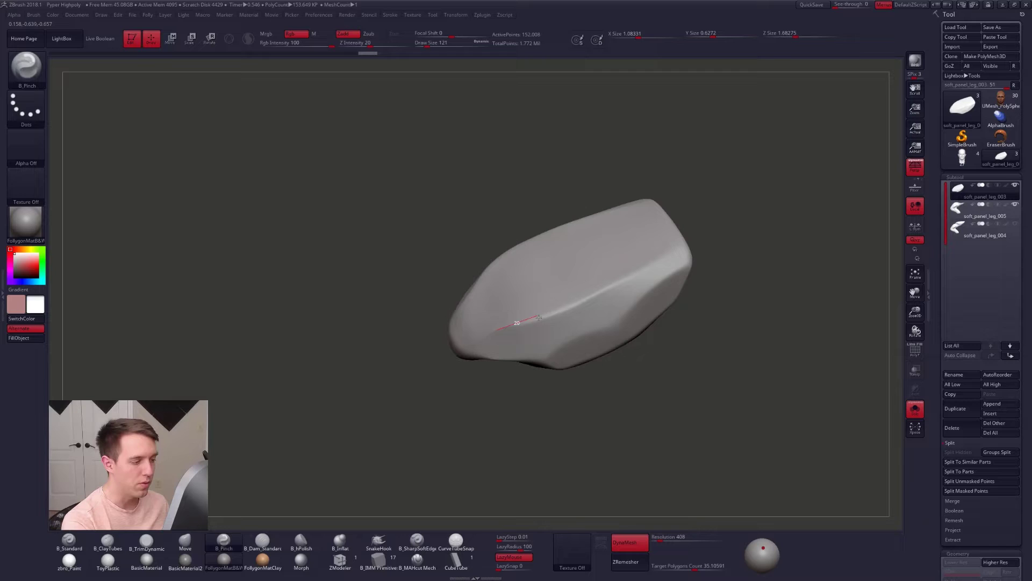
# Open the Stroke palette's Lazy Mouse settings and review them for the B_Pinch brush.
pyautogui.click(3, 294)
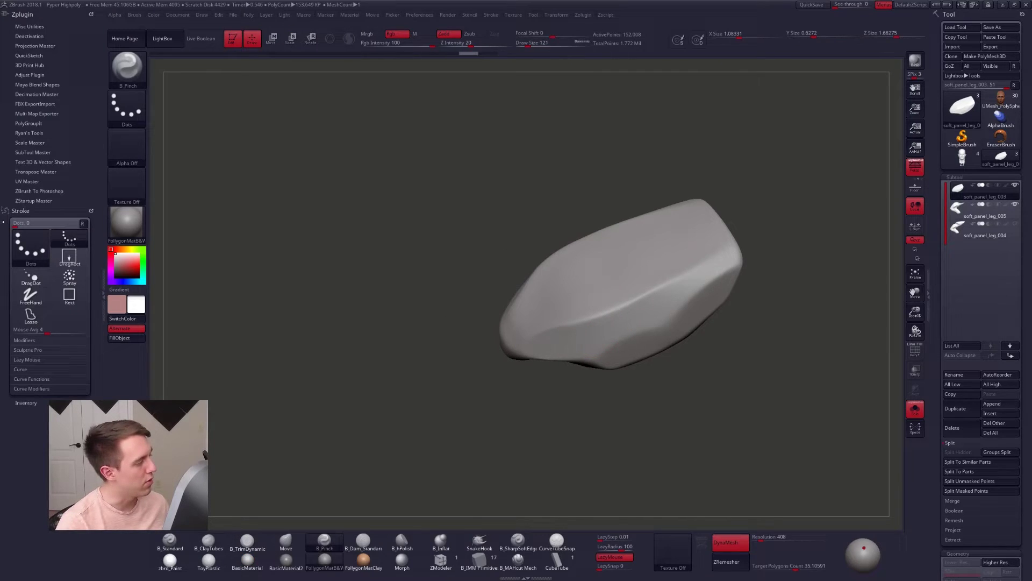
pyautogui.scroll(-3, 64, 154)
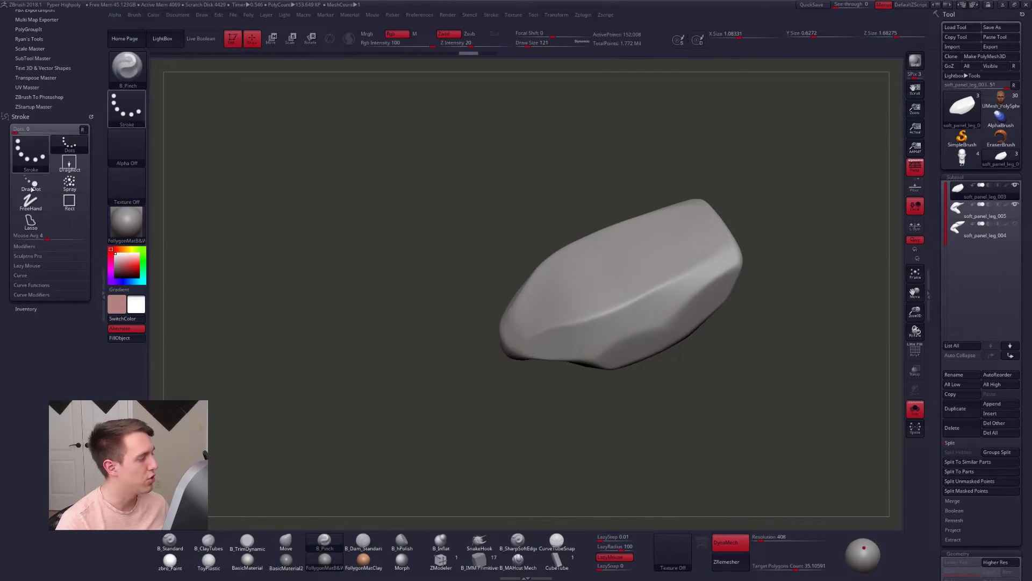
pyautogui.click(27, 265)
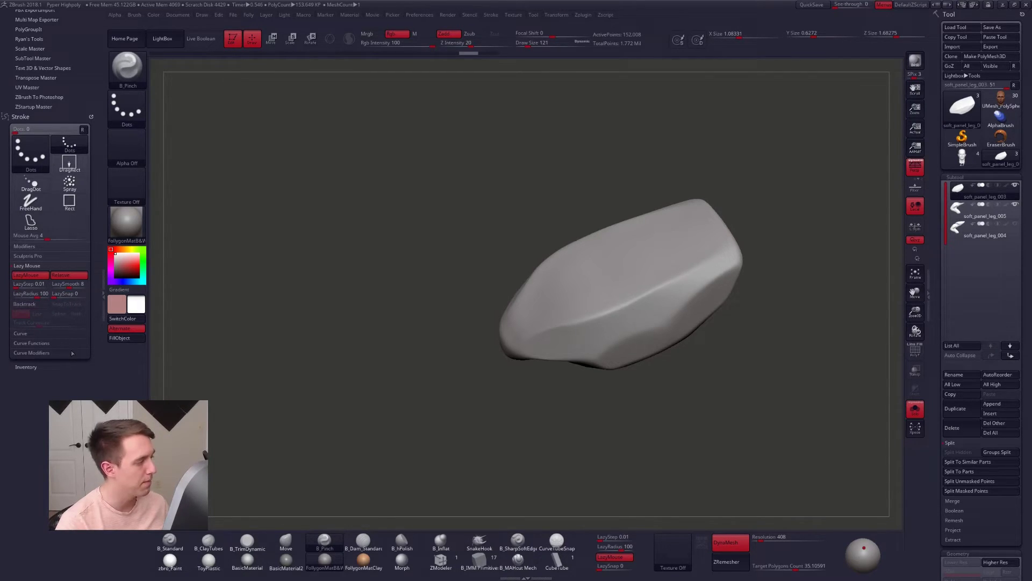
pyautogui.scroll(3, 68, 178)
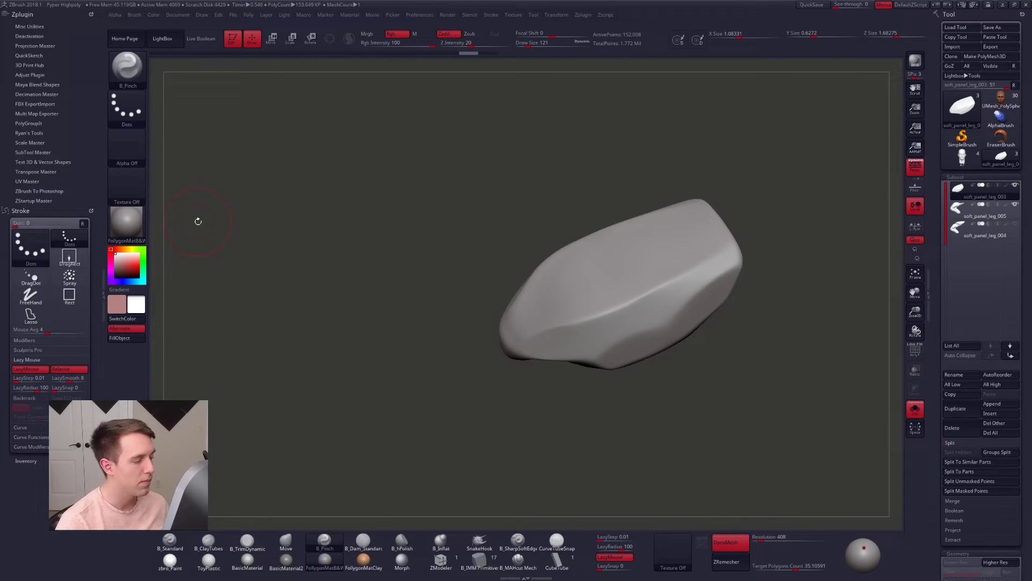
# Show the whole leg, set the B_Pinch draw size to 88, and undo the last change to the upper panel.
pyautogui.hotkey('alt', 's')
pyautogui.moveTo(528, 342); pyautogui.dragTo(516, 354, button='right')
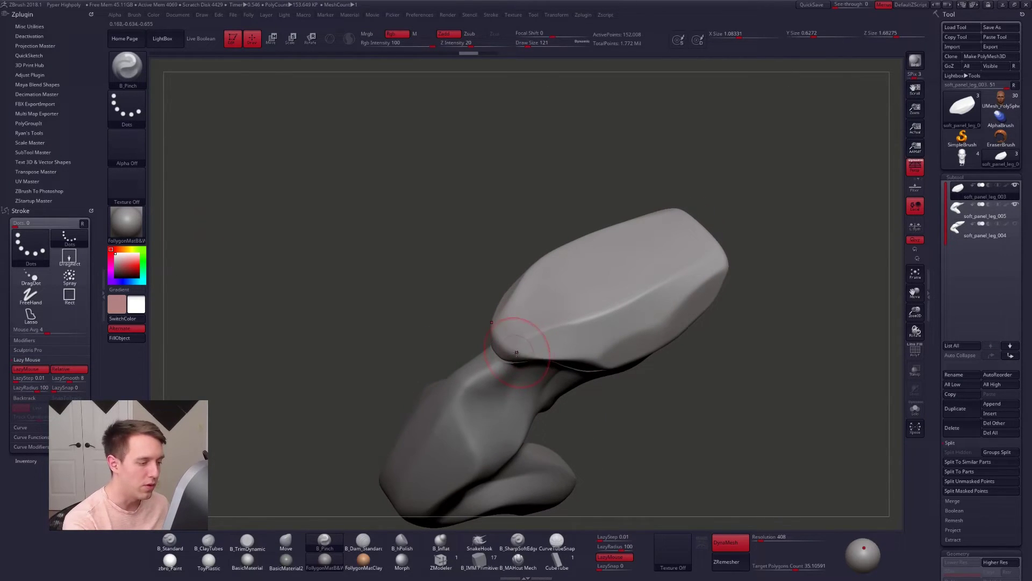
pyautogui.moveTo(516, 352); pyautogui.dragTo(587, 311)
pyautogui.press('s')
pyautogui.moveTo(565, 319); pyautogui.dragTo(560, 325)
pyautogui.hotkey('ctrl', 'z')
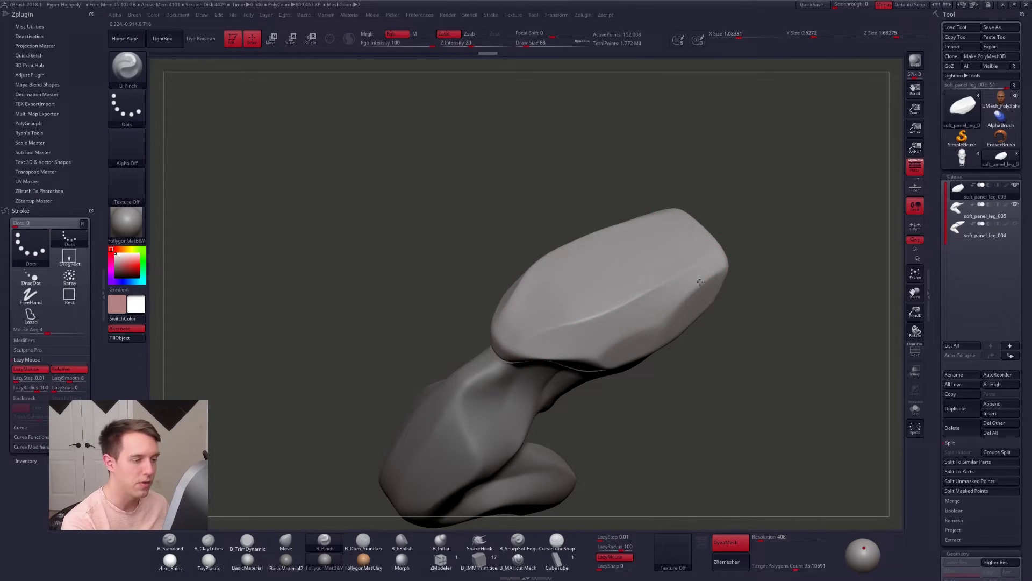
# Isolate the upper panel and sharpen the long ridge along its side with B_Pinch.
pyautogui.hotkey('ctrl', 'shift', 's')
pyautogui.moveTo(700, 282); pyautogui.dragTo(706, 257, button='right')
pyautogui.moveTo(657, 288); pyautogui.dragTo(655, 287)
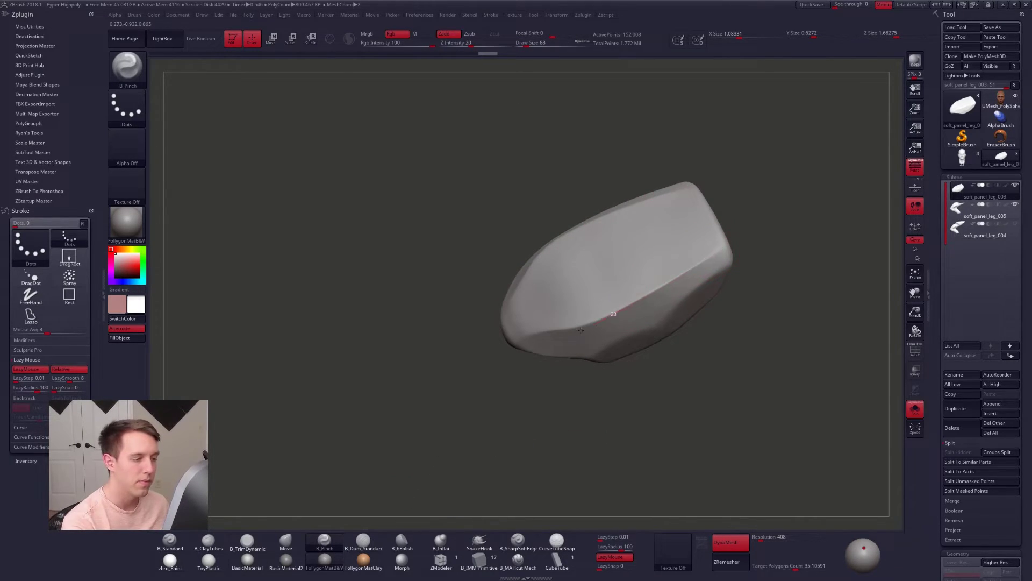
pyautogui.moveTo(581, 329); pyautogui.dragTo(580, 312, button='right')
pyautogui.moveTo(459, 372); pyautogui.dragTo(458, 374)
# Pinch the creases that converge at the upper panel's narrow front tip.
pyautogui.moveTo(484, 371); pyautogui.dragTo(517, 341, button='right')
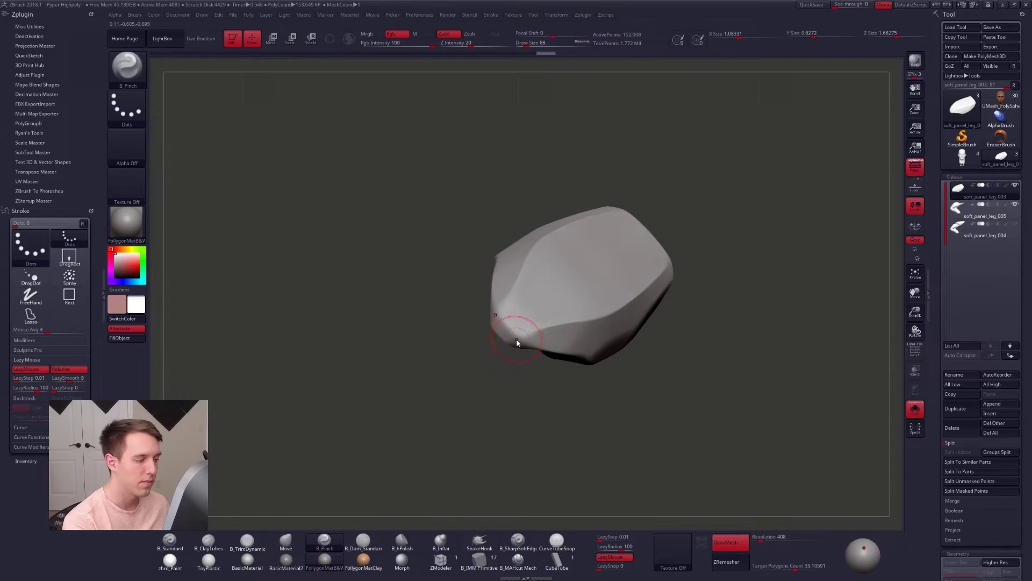
pyautogui.moveTo(517, 338); pyautogui.dragTo(526, 327)
pyautogui.moveTo(525, 327); pyautogui.dragTo(510, 325, button='right')
pyautogui.moveTo(543, 366)
pyautogui.mouseDown(button='right')
pyautogui.moveTo(558, 312)
pyautogui.moveTo(540, 369)
pyautogui.moveTo(536, 319)
pyautogui.moveTo(514, 331)
pyautogui.mouseUp(button='right')
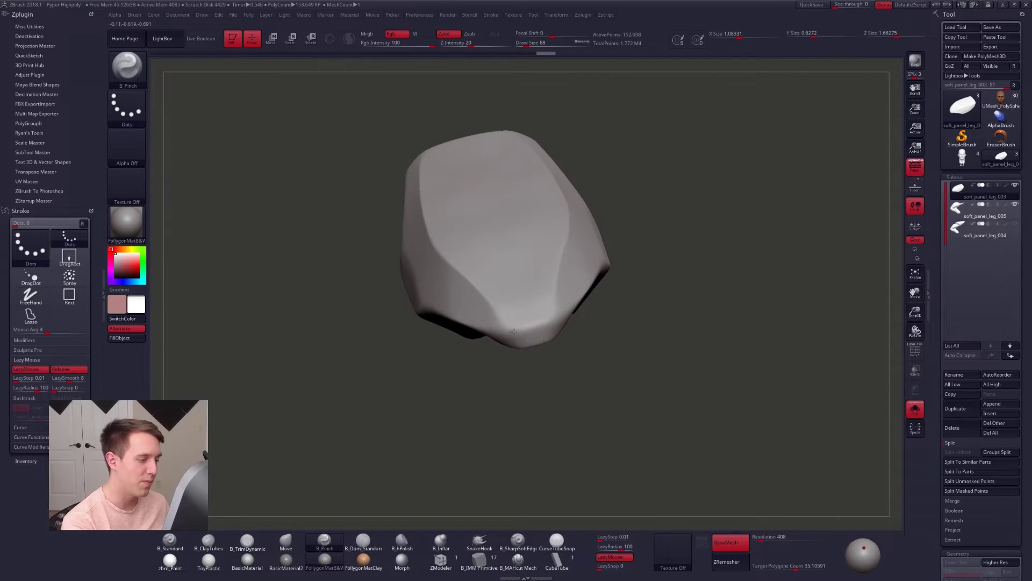
# Sharpen the creases along the upper panel's rear end, side and lower contour with B_Pinch.
pyautogui.moveTo(590, 305)
pyautogui.mouseDown(button='right')
pyautogui.moveTo(540, 319)
pyautogui.moveTo(600, 317)
pyautogui.moveTo(578, 165)
pyautogui.moveTo(579, 183)
pyautogui.mouseUp(button='right')
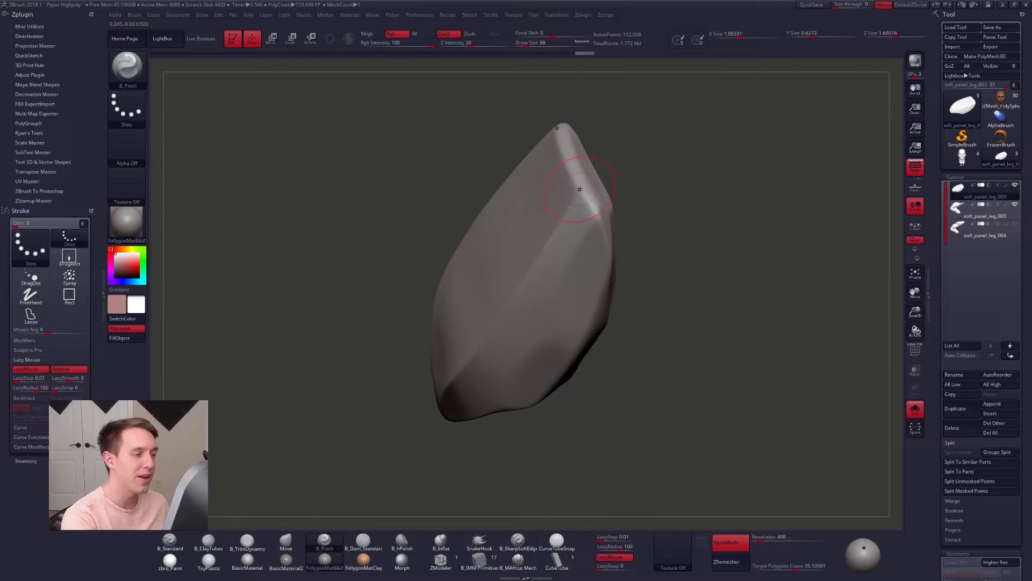
pyautogui.moveTo(620, 256); pyautogui.dragTo(596, 210, button='right')
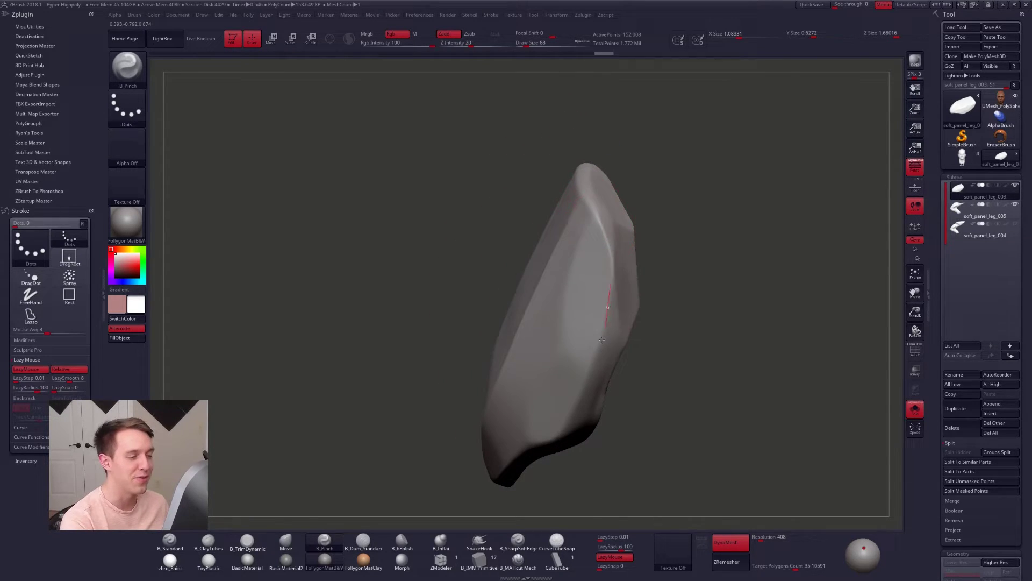
pyautogui.moveTo(602, 340)
pyautogui.mouseDown(button='right')
pyautogui.moveTo(579, 369)
pyautogui.moveTo(624, 342)
pyautogui.mouseUp(button='right')
pyautogui.moveTo(604, 304); pyautogui.dragTo(557, 344, button='right')
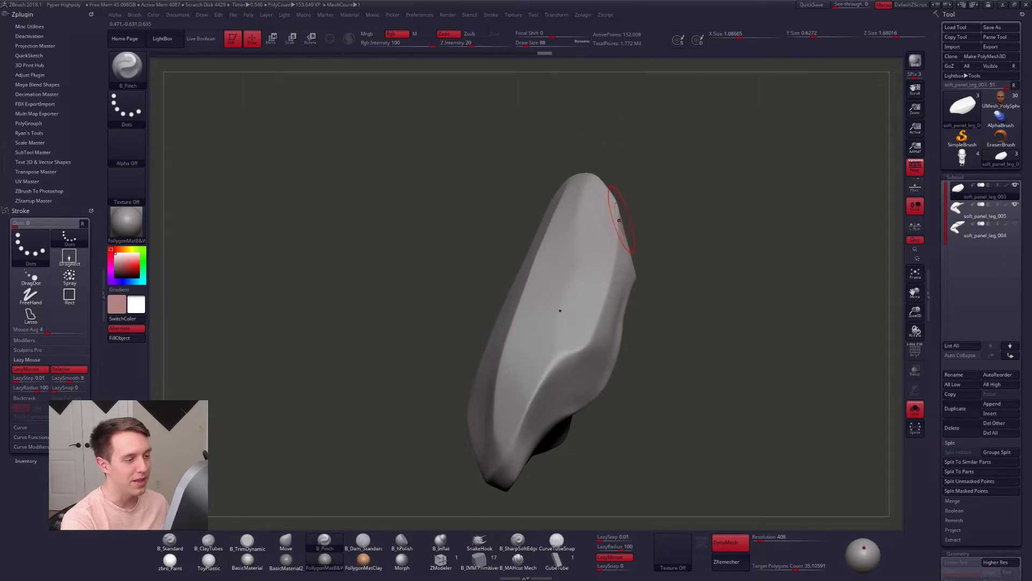
pyautogui.moveTo(563, 386); pyautogui.dragTo(571, 367, button='right')
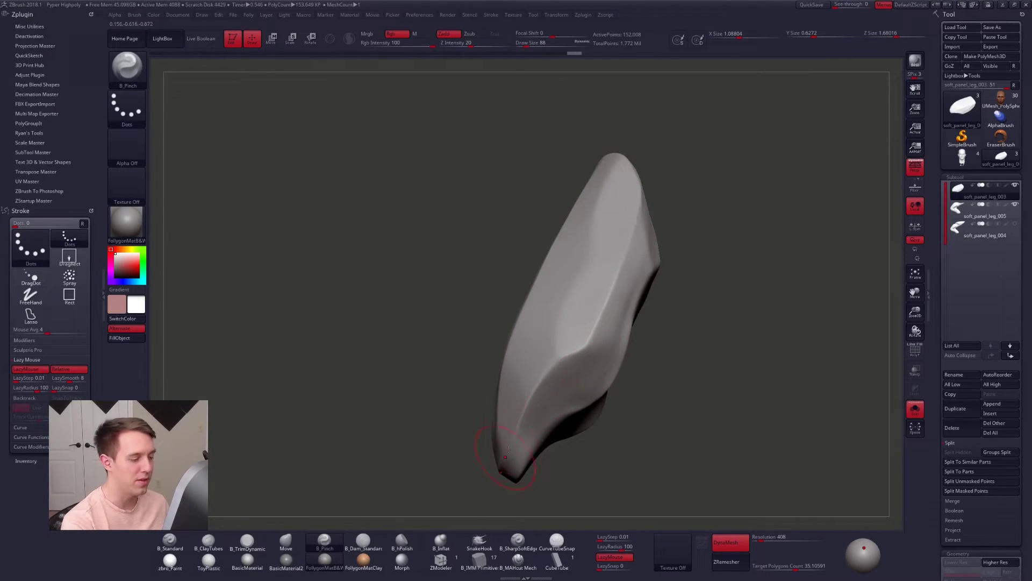
pyautogui.moveTo(506, 456); pyautogui.dragTo(574, 360, button='right')
pyautogui.moveTo(495, 492)
pyautogui.mouseDown(button='right')
pyautogui.moveTo(588, 364)
pyautogui.moveTo(537, 382)
pyautogui.moveTo(583, 386)
pyautogui.moveTo(564, 283)
pyautogui.moveTo(528, 337)
pyautogui.moveTo(506, 339)
pyautogui.mouseUp(button='right')
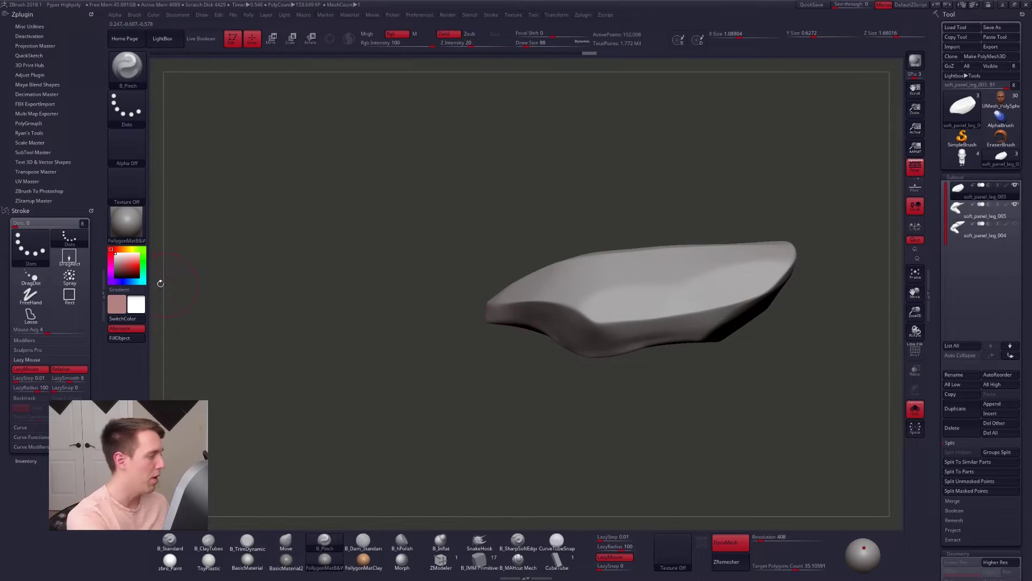
# Close the tray holding the Stroke palette and briefly compare the isolated upper panel with the rest of the leg.
pyautogui.click(102, 286)
pyautogui.moveTo(457, 371)
pyautogui.mouseDown(button='right')
pyautogui.moveTo(550, 304)
pyautogui.moveTo(510, 299)
pyautogui.moveTo(507, 385)
pyautogui.moveTo(532, 330)
pyautogui.moveTo(564, 309)
pyautogui.mouseUp(button='right')
pyautogui.hotkey('alt', 's')
pyautogui.hotkey('alt', 's')
pyautogui.press('space')
pyautogui.moveTo(555, 317); pyautogui.dragTo(557, 316)
pyautogui.moveTo(558, 316); pyautogui.dragTo(546, 352, button='right')
# Switch to the B_TrimDynamic brush and set its draw size to 121.
pyautogui.press('3')
pyautogui.press('space')
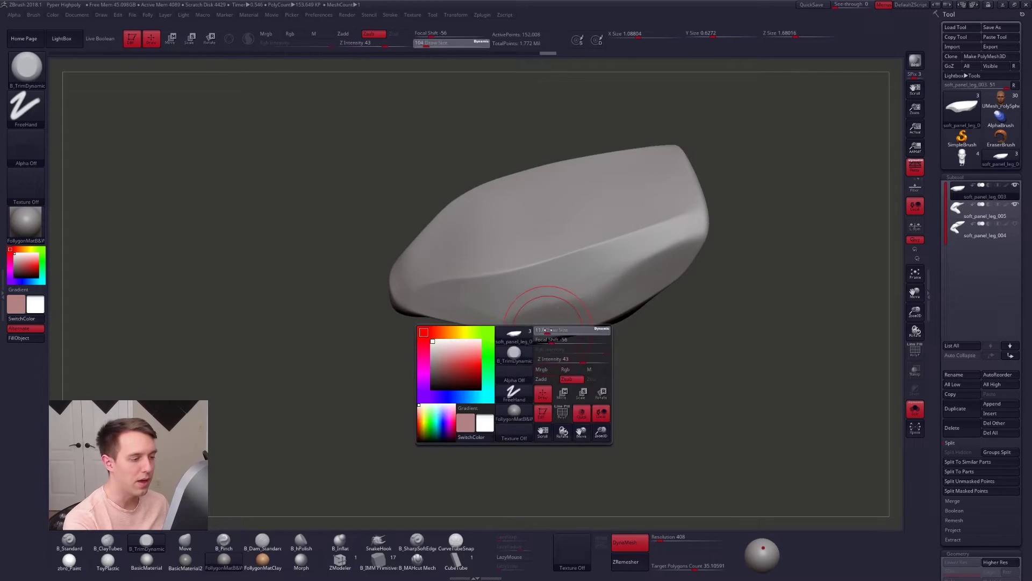
pyautogui.moveTo(556, 330); pyautogui.dragTo(558, 329)
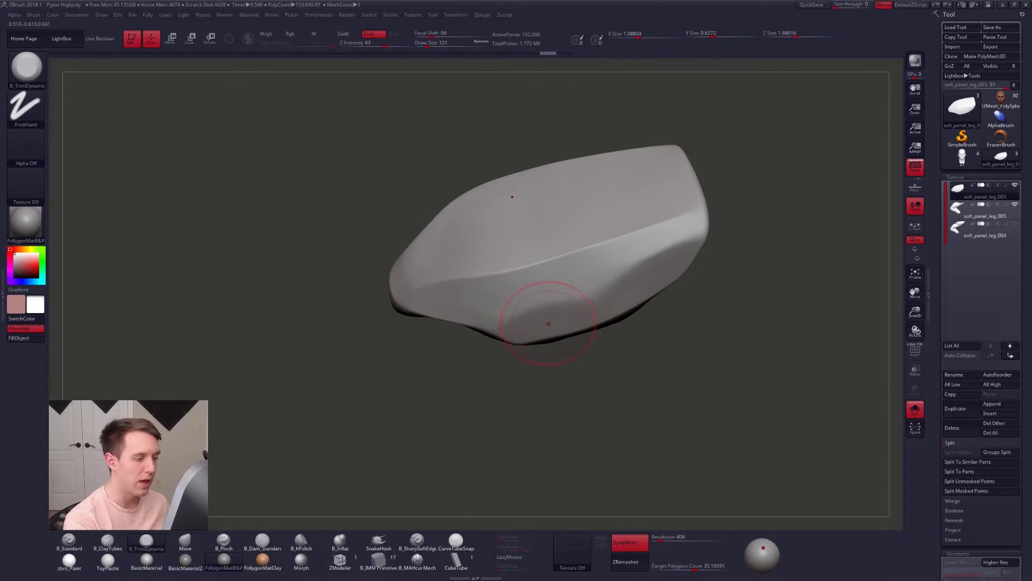
# Polish the lower side facet of the panel with B_hPolish at draw size 203.
pyautogui.click(301, 540)
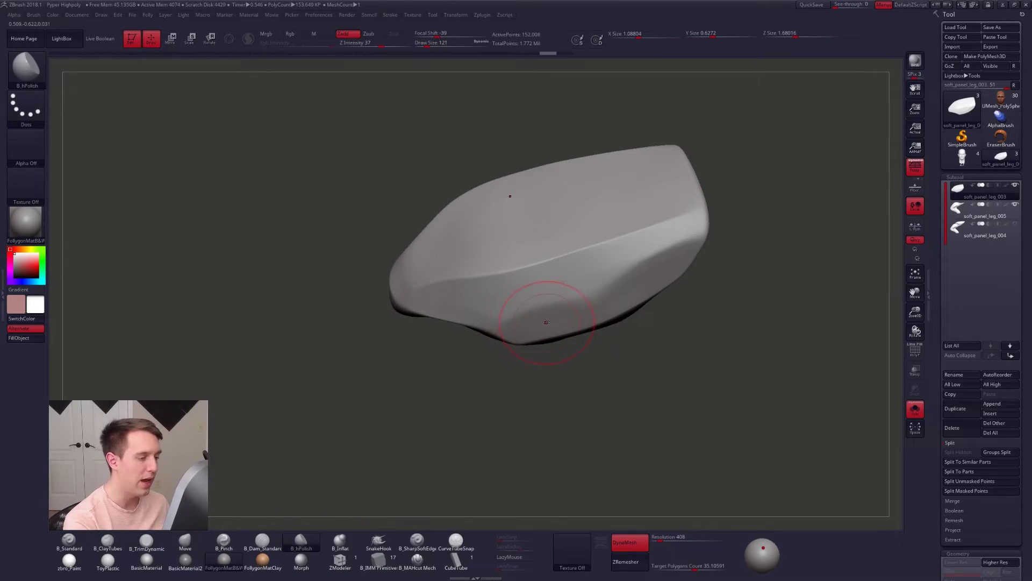
pyautogui.press('space')
pyautogui.moveTo(536, 324); pyautogui.dragTo(538, 324)
pyautogui.moveTo(537, 324); pyautogui.dragTo(559, 312, button='right')
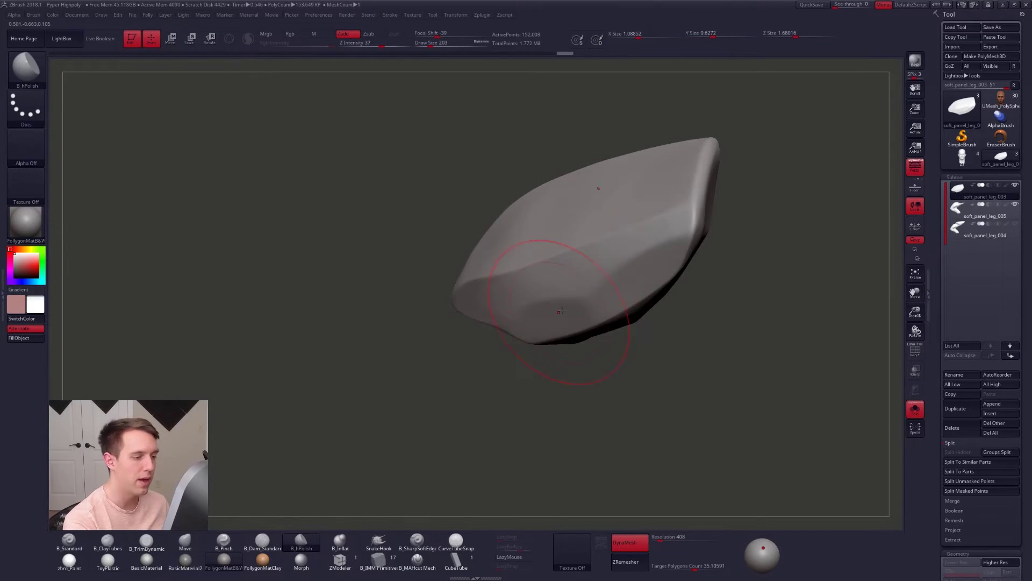
# Sharpen the curved crease above the lower side facets with B_Pinch at draw size 96.
pyautogui.press('5')
pyautogui.press('space')
pyautogui.moveTo(638, 272); pyautogui.dragTo(628, 271)
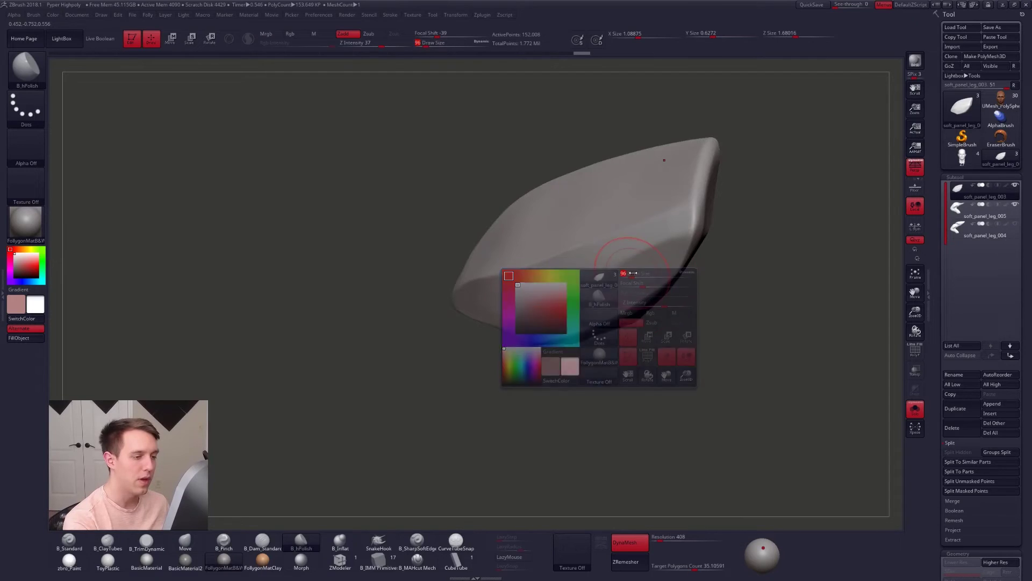
pyautogui.moveTo(628, 271); pyautogui.dragTo(546, 295, button='right')
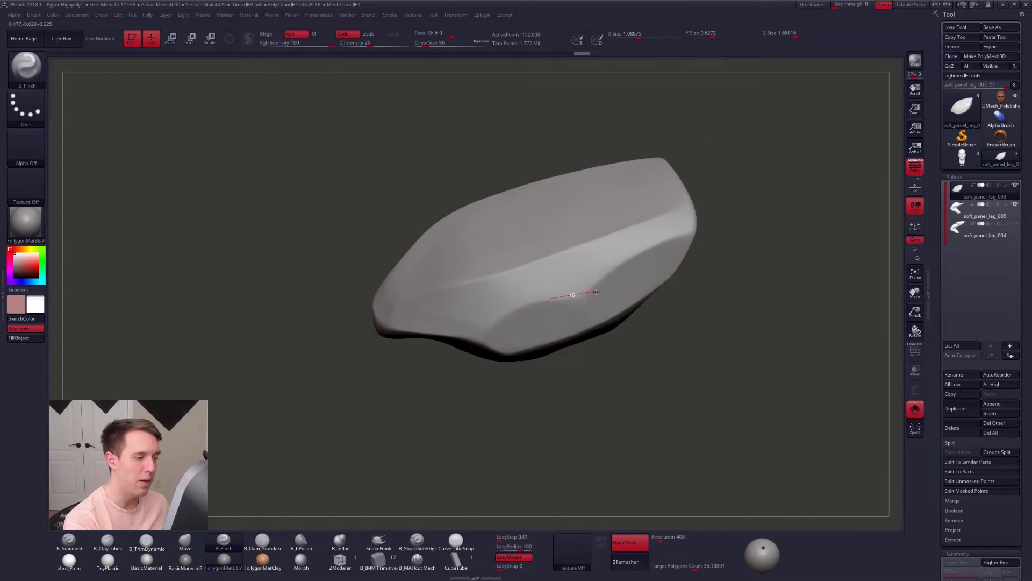
pyautogui.moveTo(596, 291)
pyautogui.mouseDown()
pyautogui.moveTo(614, 272)
pyautogui.moveTo(583, 293)
pyautogui.mouseUp()
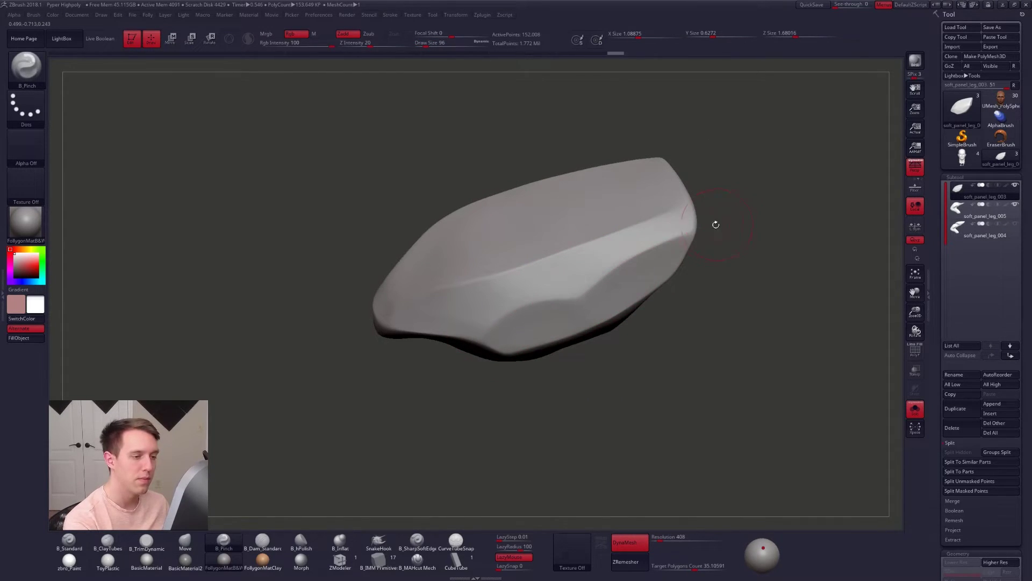
pyautogui.moveTo(567, 312); pyautogui.dragTo(582, 297, button='right')
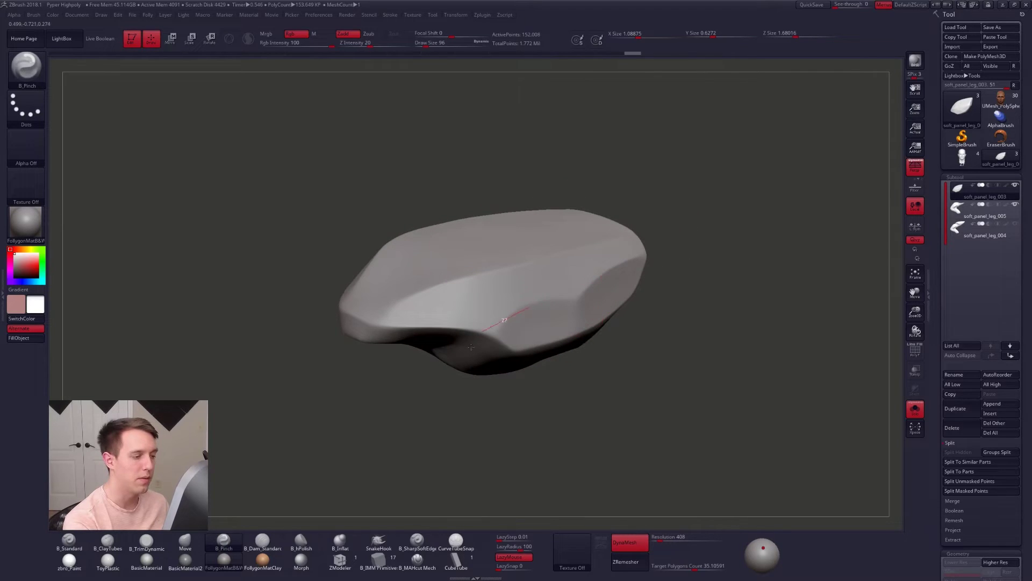
# Pinch the lower contour behind the front tip and the crease running back along the panel's side.
pyautogui.moveTo(471, 346); pyautogui.dragTo(468, 350)
pyautogui.moveTo(468, 350); pyautogui.dragTo(430, 348, button='right')
pyautogui.moveTo(486, 333)
pyautogui.mouseDown()
pyautogui.moveTo(521, 306)
pyautogui.moveTo(589, 299)
pyautogui.moveTo(702, 249)
pyautogui.mouseUp()
pyautogui.moveTo(597, 289)
pyautogui.mouseDown(button='right')
pyautogui.moveTo(642, 290)
pyautogui.moveTo(605, 344)
pyautogui.mouseUp(button='right')
# Flatten the side plane beside the front end of the long crease with B_TrimDynamic at draw size 160, and smooth toward the tip.
pyautogui.press('b')
pyautogui.press('t')
pyautogui.press('d')
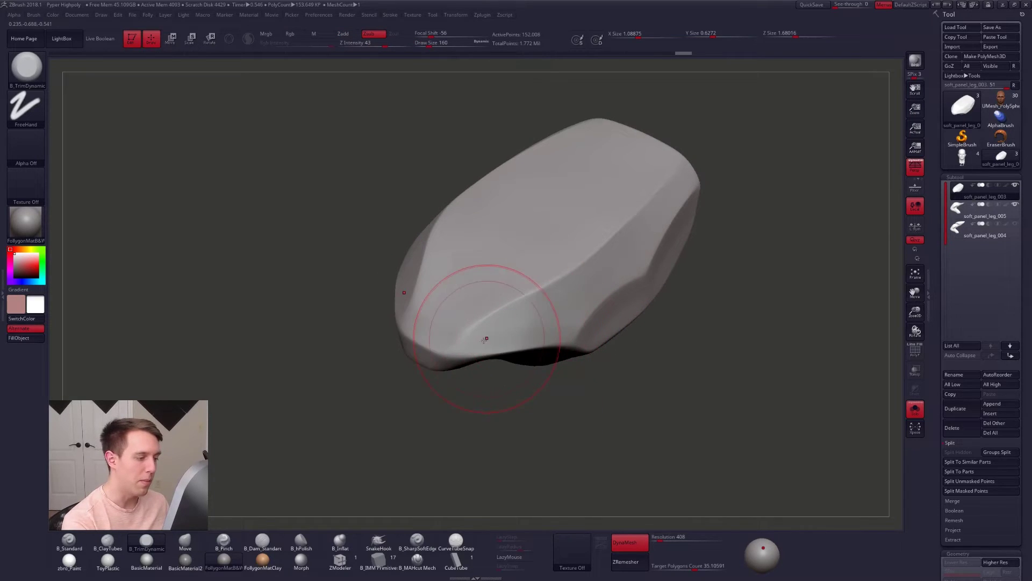
pyautogui.moveTo(485, 340); pyautogui.dragTo(590, 283)
pyautogui.moveTo(590, 284); pyautogui.dragTo(619, 281, button='right')
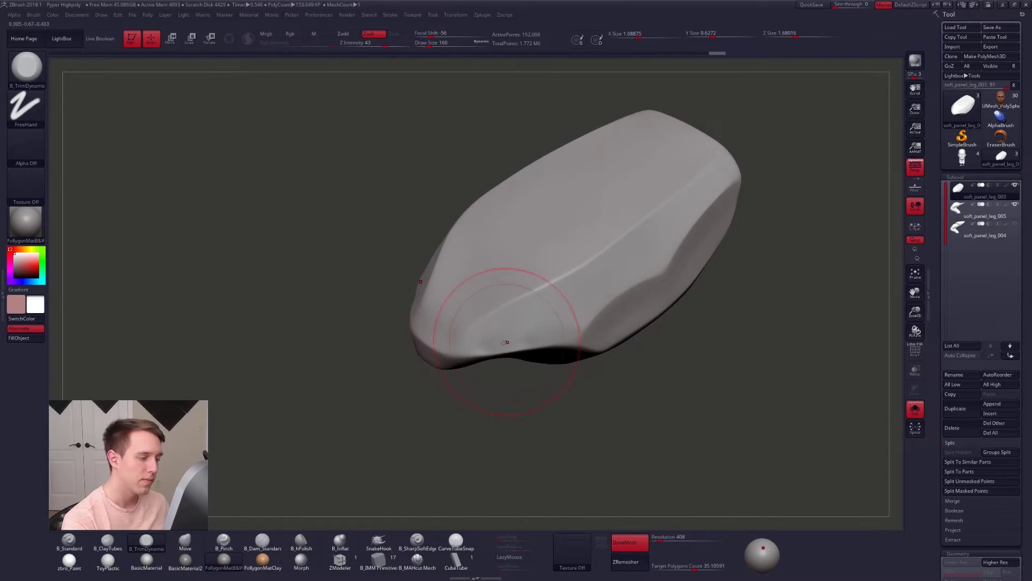
pyautogui.moveTo(506, 342); pyautogui.dragTo(596, 290)
pyautogui.moveTo(597, 291); pyautogui.dragTo(559, 301, button='right')
pyautogui.moveTo(524, 326)
pyautogui.keyDown('shift'); pyautogui.mouseDown()
pyautogui.moveTo(507, 335)
pyautogui.moveTo(542, 287)
pyautogui.moveTo(440, 352)
pyautogui.mouseUp(); pyautogui.keyUp('shift')
# Sharpen the long side crease down to the front tip with B_Pinch at draw size 104, and smooth its end at the tip.
pyautogui.press('b')
pyautogui.press('p')
pyautogui.press('i')
pyautogui.moveTo(440, 351); pyautogui.dragTo(475, 340, button='right')
pyautogui.press('space')
pyautogui.moveTo(476, 339); pyautogui.dragTo(554, 275)
pyautogui.moveTo(455, 327); pyautogui.dragTo(433, 341, button='right')
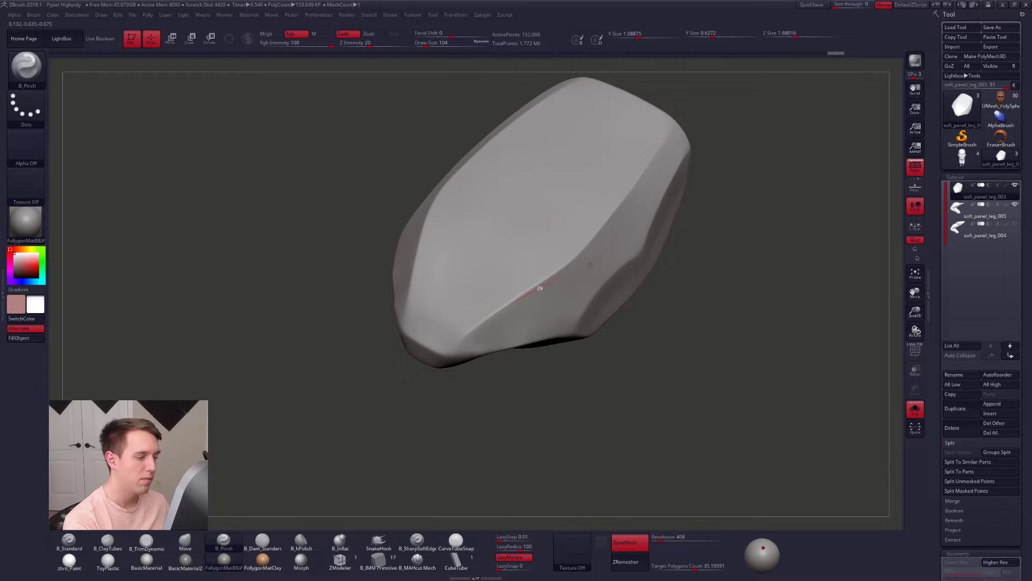
pyautogui.moveTo(590, 264); pyautogui.dragTo(590, 264)
pyautogui.keyDown('shift'); pyautogui.moveTo(468, 353); pyautogui.dragTo(464, 353); pyautogui.keyUp('shift')
pyautogui.moveTo(463, 352)
pyautogui.mouseDown(button='right')
pyautogui.moveTo(449, 346)
pyautogui.moveTo(468, 327)
pyautogui.mouseUp(button='right')
# Flatten the surface at the panel's narrow front tip with B_TrimDynamic.
pyautogui.press('3')
pyautogui.moveTo(442, 319); pyautogui.dragTo(433, 344)
pyautogui.moveTo(433, 344); pyautogui.dragTo(440, 364, button='right')
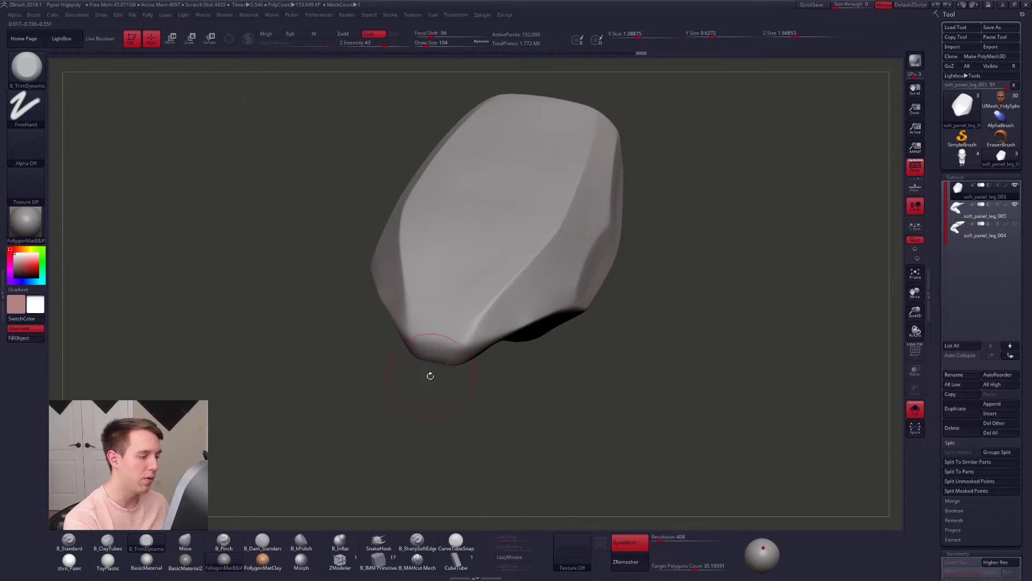
# Show the rest of the leg and pull the panel's front tip over it with the Move brush at draw size 113, then isolate the panel.
pyautogui.hotkey('alt', 's')
pyautogui.press('b')
pyautogui.press('m')
pyautogui.press('v')
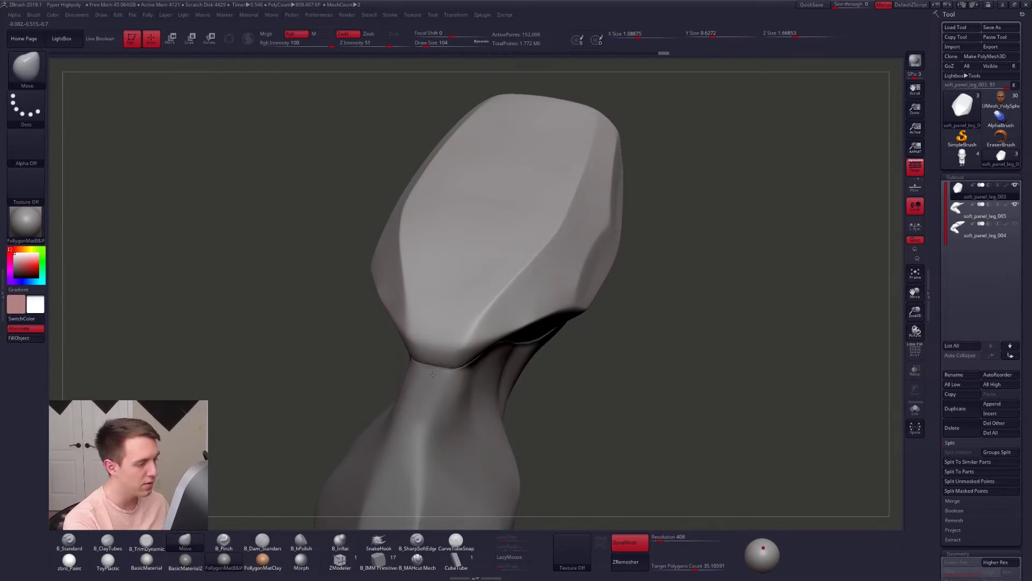
pyautogui.moveTo(426, 381)
pyautogui.mouseDown(button='right')
pyautogui.moveTo(344, 371)
pyautogui.moveTo(334, 312)
pyautogui.moveTo(376, 323)
pyautogui.mouseUp(button='right')
pyautogui.press('space')
pyautogui.moveTo(488, 329); pyautogui.dragTo(494, 328)
pyautogui.moveTo(494, 329)
pyautogui.mouseDown(button='right')
pyautogui.moveTo(456, 299)
pyautogui.moveTo(491, 293)
pyautogui.mouseUp(button='right')
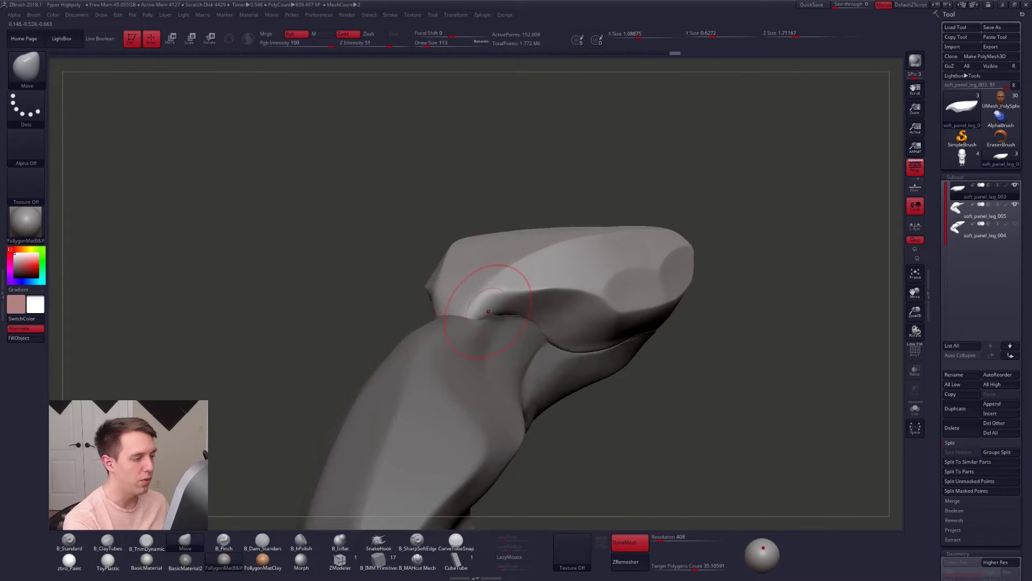
pyautogui.hotkey('alt', 's')
# Sharpen the edges around the reshaped front tip with B_Pinch at draw size 61, and flatten the adjoining side plane with B_TrimDynamic.
pyautogui.press('space')
pyautogui.moveTo(500, 329); pyautogui.dragTo(493, 329)
pyautogui.press('b')
pyautogui.press('p')
pyautogui.press('i')
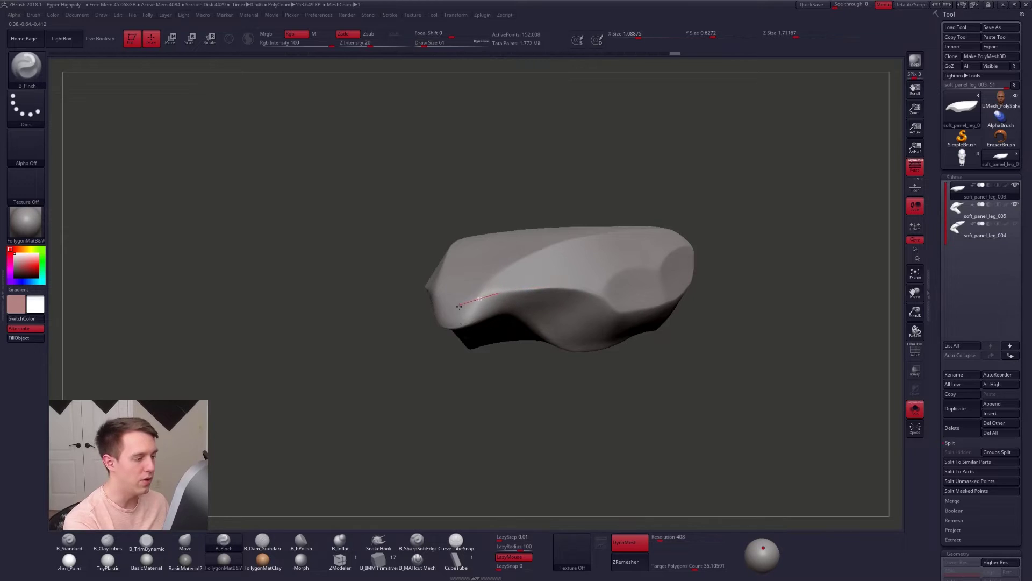
pyautogui.moveTo(544, 251); pyautogui.dragTo(477, 314, button='right')
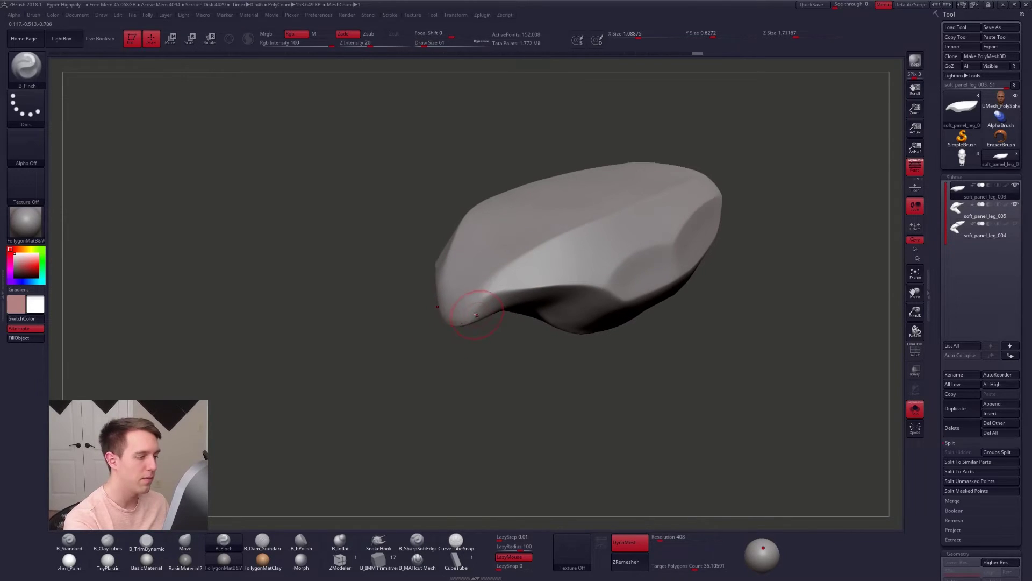
pyautogui.moveTo(514, 280); pyautogui.dragTo(562, 281)
pyautogui.moveTo(487, 293); pyautogui.dragTo(524, 264)
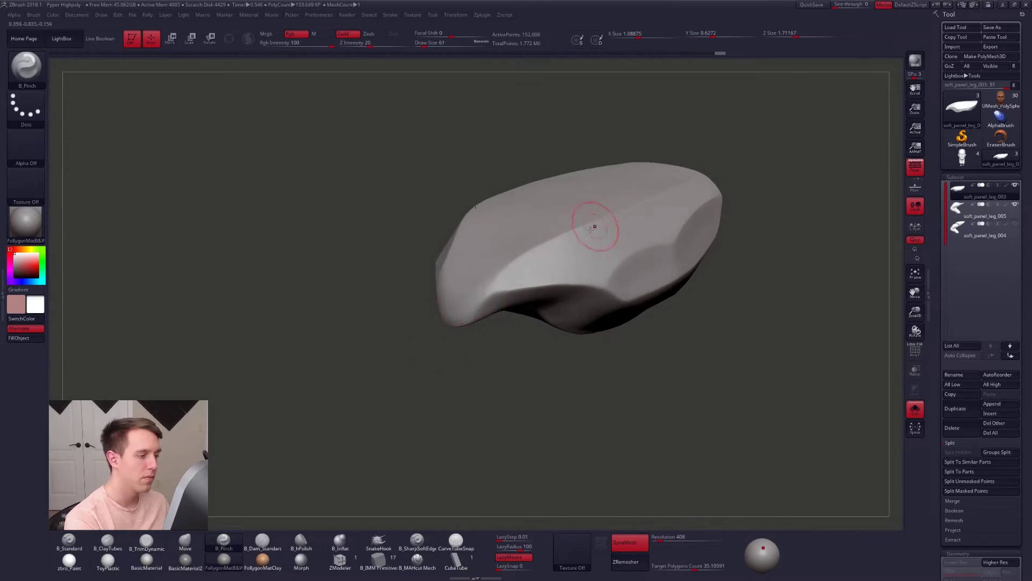
pyautogui.moveTo(476, 307)
pyautogui.mouseDown(button='right')
pyautogui.moveTo(528, 260)
pyautogui.moveTo(484, 307)
pyautogui.mouseUp(button='right')
pyautogui.press('3')
pyautogui.moveTo(527, 276); pyautogui.dragTo(509, 283)
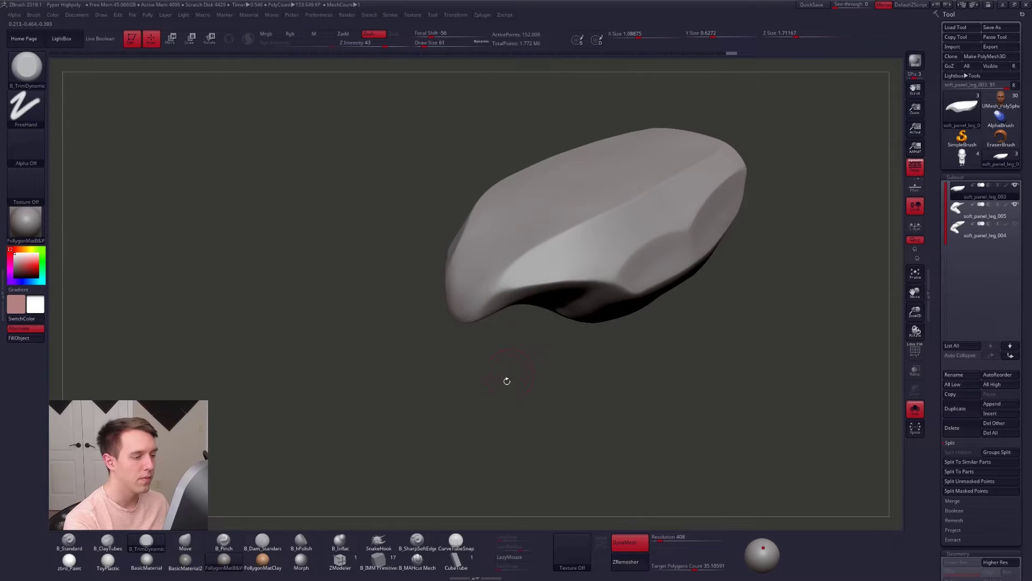
# Display the wireframe, try a B_Pinch crease across the top plane to examine the stretched polygons, and undo it.
pyautogui.hotkey('shift', 'f')
pyautogui.moveTo(693, 373); pyautogui.dragTo(608, 433, button='right')
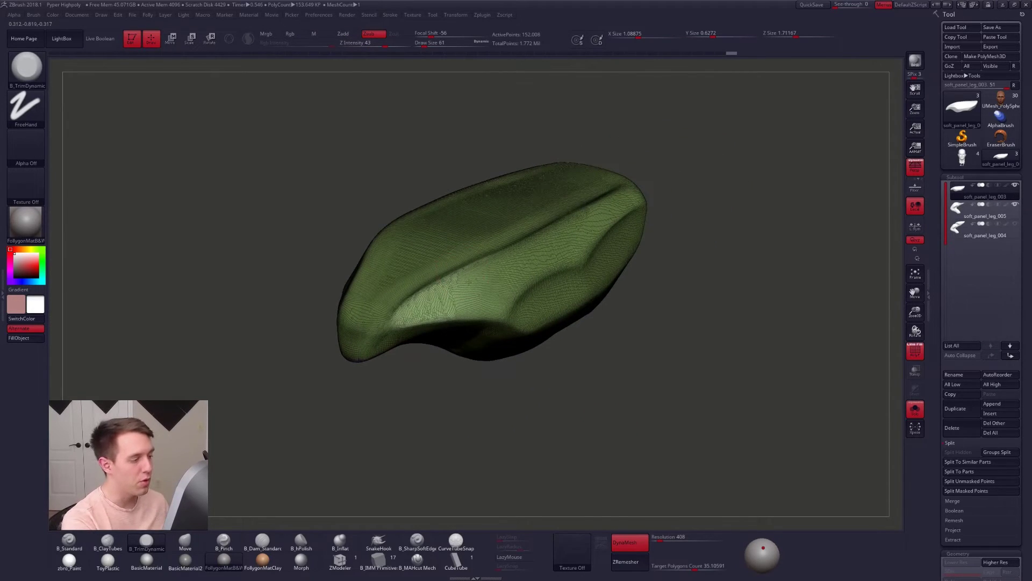
pyautogui.keyDown('ctrl'); pyautogui.moveTo(469, 282); pyautogui.dragTo(457, 305, button='right'); pyautogui.keyUp('ctrl')
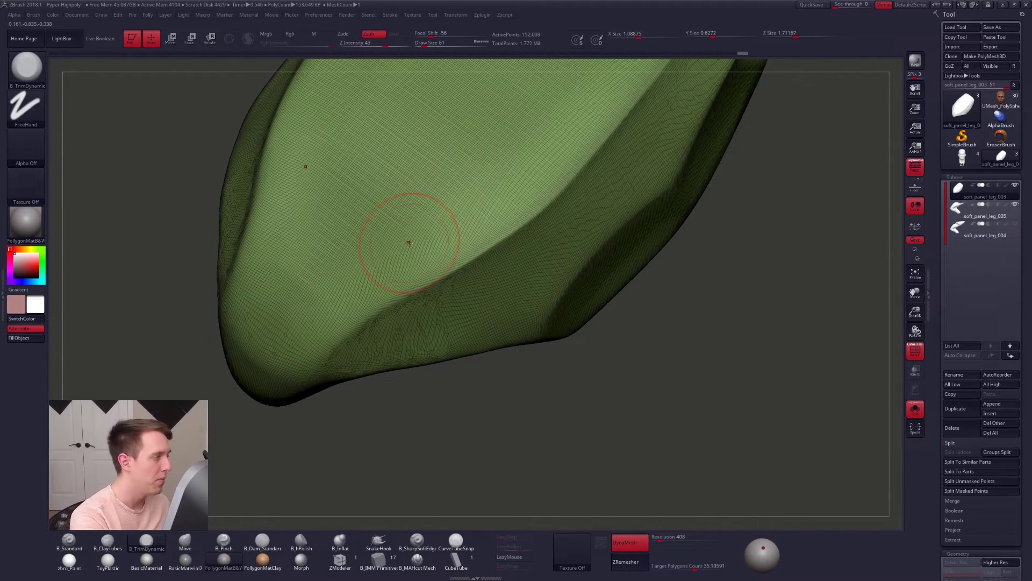
pyautogui.press('b')
pyautogui.press('p')
pyautogui.press('i')
pyautogui.moveTo(356, 268); pyautogui.dragTo(507, 137)
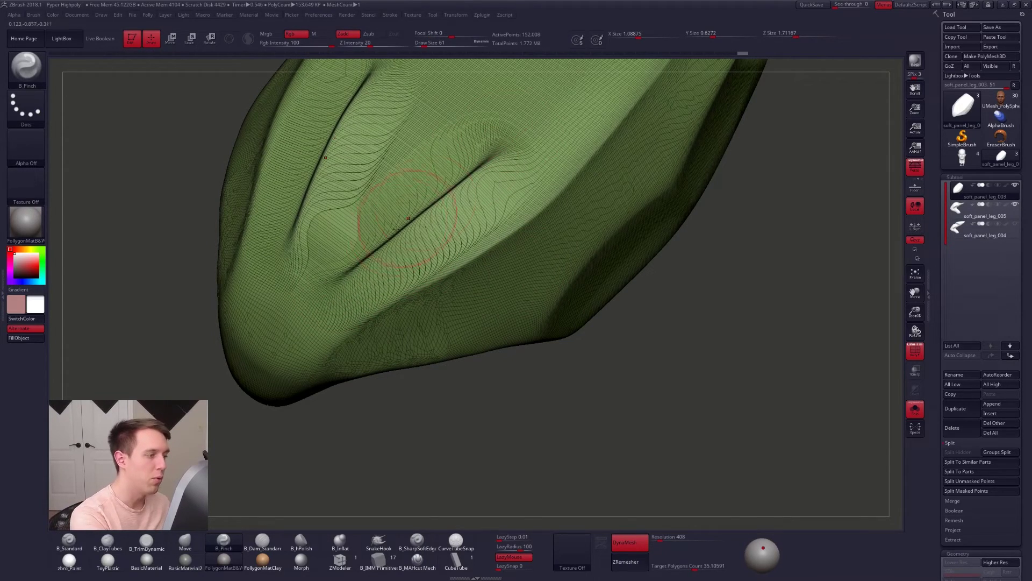
pyautogui.hotkey('ctrl', 'z')
# Remesh the panel with DynaMesh at resolution 408 and turn off the wireframe display.
pyautogui.keyDown('ctrl'); pyautogui.moveTo(634, 407); pyautogui.dragTo(524, 382); pyautogui.keyUp('ctrl')
pyautogui.hotkey('shift', 'f')
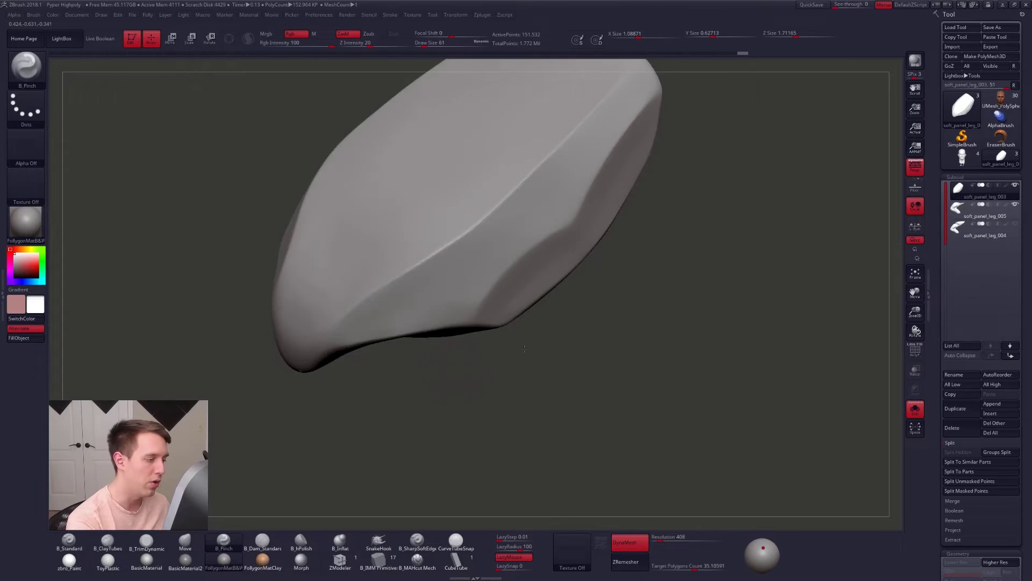
pyautogui.keyDown('alt'); pyautogui.moveTo(435, 355); pyautogui.dragTo(633, 307); pyautogui.keyUp('alt')
# Smooth and refine the front tip's lower edge, checking its fit against the rest of the leg before isolating the panel.
pyautogui.keyDown('shift'); pyautogui.moveTo(520, 314); pyautogui.dragTo(522, 231); pyautogui.keyUp('shift')
pyautogui.moveTo(484, 337)
pyautogui.mouseDown()
pyautogui.moveTo(525, 331)
pyautogui.moveTo(527, 296)
pyautogui.moveTo(517, 296)
pyautogui.mouseUp()
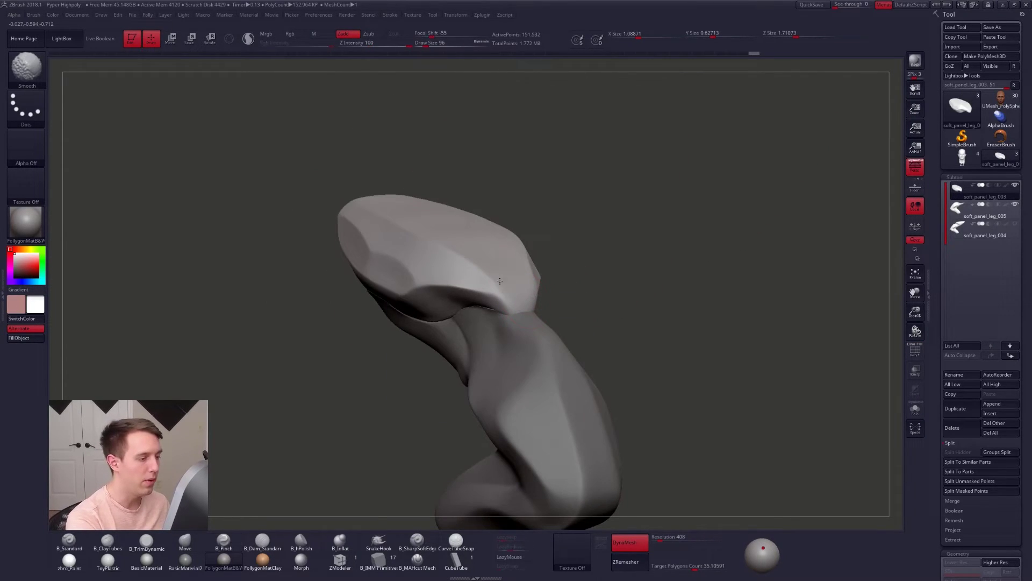
pyautogui.moveTo(499, 282)
pyautogui.mouseDown(button='right')
pyautogui.moveTo(645, 306)
pyautogui.moveTo(686, 350)
pyautogui.moveTo(591, 330)
pyautogui.moveTo(544, 349)
pyautogui.mouseUp(button='right')
pyautogui.hotkey('alt', 's')
# Flatten the side plane above the lower contour with B_TrimDynamic at draw size 104, and smooth the transition near the front.
pyautogui.press('space')
pyautogui.moveTo(544, 362); pyautogui.dragTo(548, 362)
pyautogui.moveTo(586, 323); pyautogui.dragTo(604, 285, button='right')
pyautogui.press('3')
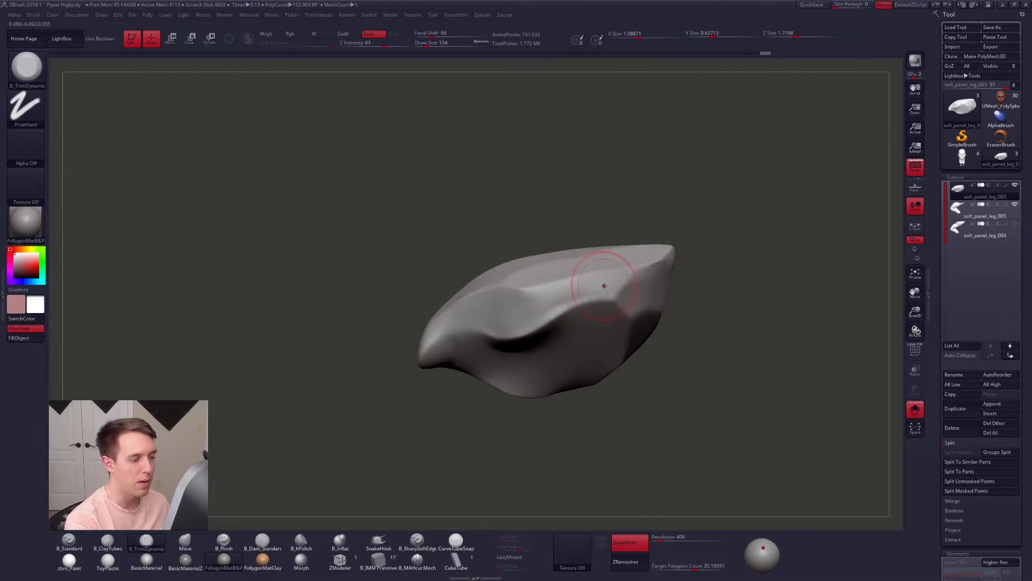
pyautogui.moveTo(604, 285); pyautogui.dragTo(530, 317)
pyautogui.moveTo(529, 317)
pyautogui.mouseDown(button='right')
pyautogui.moveTo(548, 344)
pyautogui.moveTo(516, 371)
pyautogui.mouseUp(button='right')
pyautogui.moveTo(511, 323)
pyautogui.mouseDown()
pyautogui.moveTo(547, 326)
pyautogui.moveTo(485, 332)
pyautogui.mouseUp()
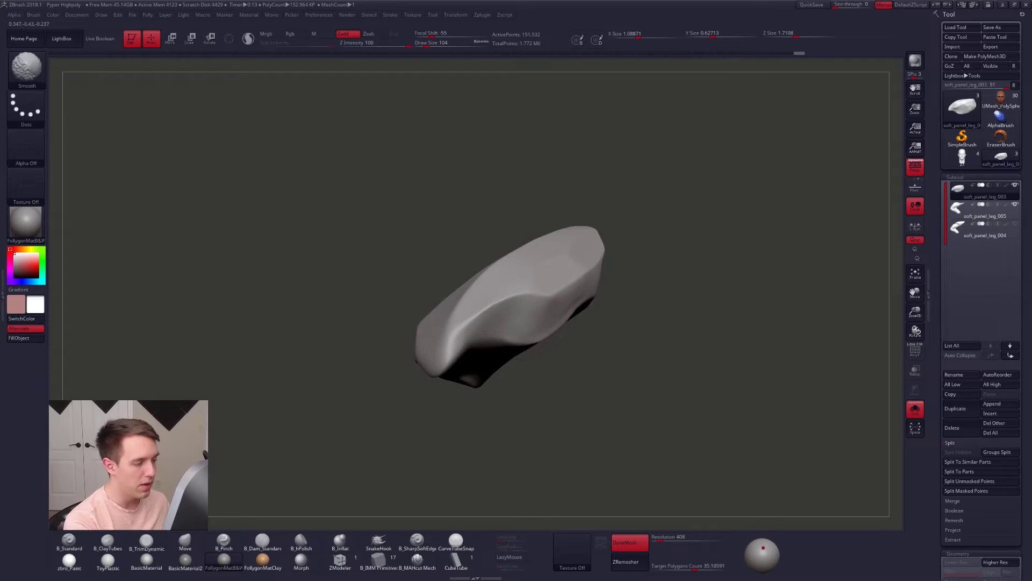
# Pinch the lower contour from the front tip along the panel's side with B_Pinch at draw size 81.
pyautogui.moveTo(485, 332); pyautogui.dragTo(530, 312, button='right')
pyautogui.press('space')
pyautogui.moveTo(442, 352); pyautogui.dragTo(437, 353)
pyautogui.press('5')
pyautogui.moveTo(454, 339); pyautogui.dragTo(458, 354, button='right')
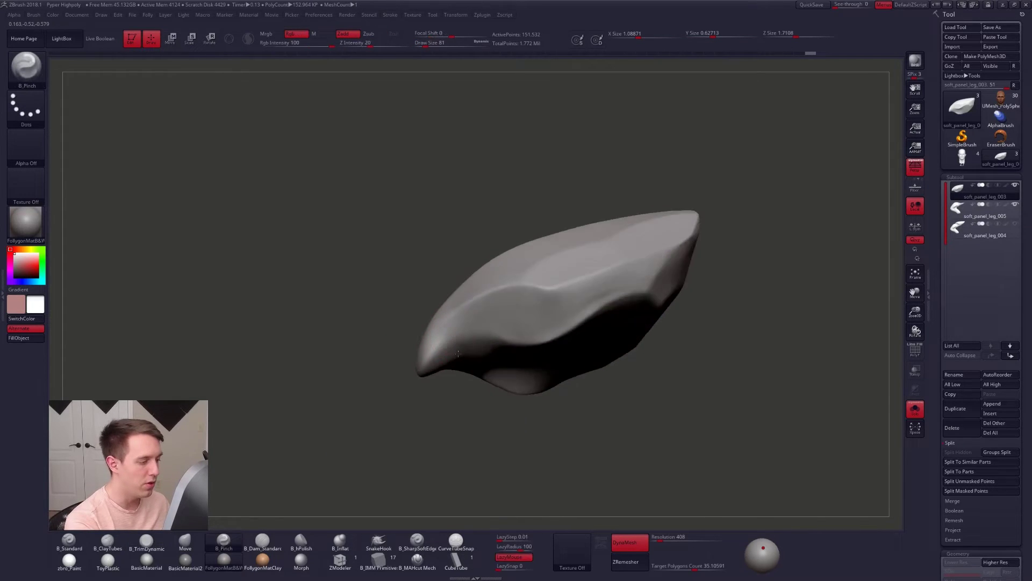
pyautogui.moveTo(458, 353); pyautogui.dragTo(429, 354)
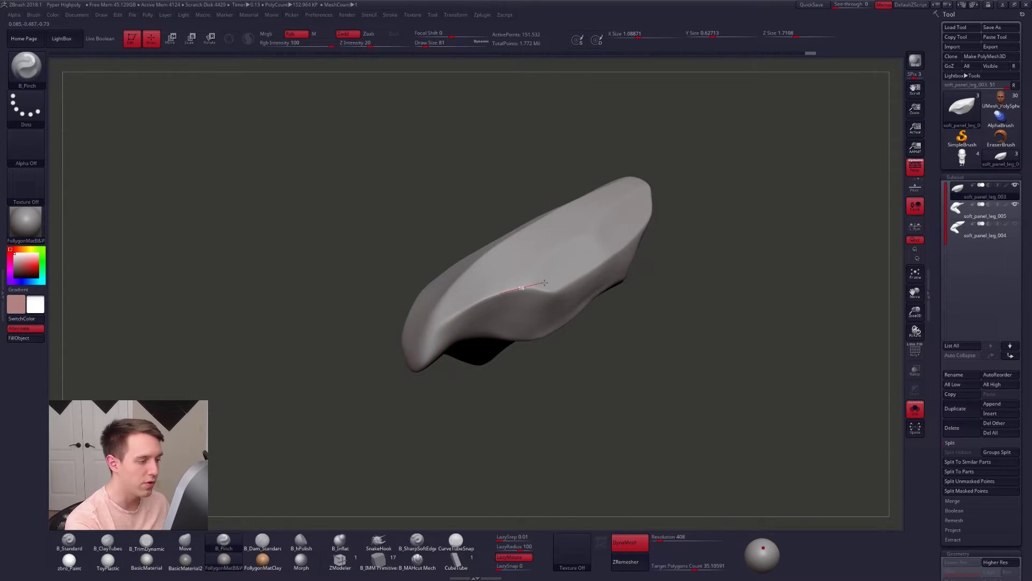
# Flatten the middle side plane into clean facets with repeated B_TrimDynamic strokes at draw size 113.
pyautogui.moveTo(576, 299)
pyautogui.mouseDown(button='right')
pyautogui.moveTo(583, 322)
pyautogui.moveTo(531, 321)
pyautogui.moveTo(536, 293)
pyautogui.mouseUp(button='right')
pyautogui.press('space')
pyautogui.press('b')
pyautogui.press('t')
pyautogui.press('d')
pyautogui.press('space')
pyautogui.moveTo(538, 307); pyautogui.dragTo(469, 322)
pyautogui.moveTo(537, 304); pyautogui.dragTo(487, 317)
pyautogui.moveTo(530, 305); pyautogui.dragTo(469, 317)
pyautogui.moveTo(532, 302); pyautogui.dragTo(495, 312)
pyautogui.moveTo(577, 295); pyautogui.dragTo(530, 303)
pyautogui.moveTo(554, 296); pyautogui.dragTo(511, 308)
pyautogui.moveTo(518, 320)
pyautogui.mouseDown(button='right')
pyautogui.moveTo(531, 296)
pyautogui.moveTo(498, 297)
pyautogui.mouseUp(button='right')
pyautogui.keyDown('alt'); pyautogui.moveTo(591, 312); pyautogui.dragTo(553, 304, button='right'); pyautogui.keyUp('alt')
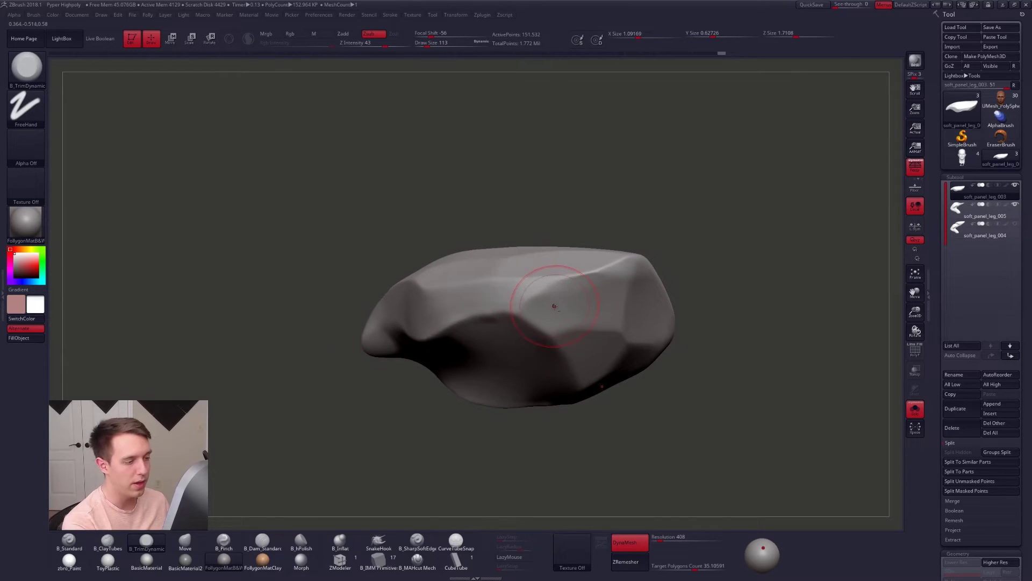
# Sharpen the creases between the side facets toward the rear end with B_Pinch at draw size 113.
pyautogui.press('5')
pyautogui.moveTo(603, 260); pyautogui.dragTo(608, 257)
pyautogui.moveTo(525, 305); pyautogui.dragTo(539, 293)
pyautogui.moveTo(511, 299); pyautogui.dragTo(531, 306, button='right')
pyautogui.moveTo(523, 309); pyautogui.dragTo(546, 293)
pyautogui.moveTo(559, 299); pyautogui.dragTo(560, 337, button='right')
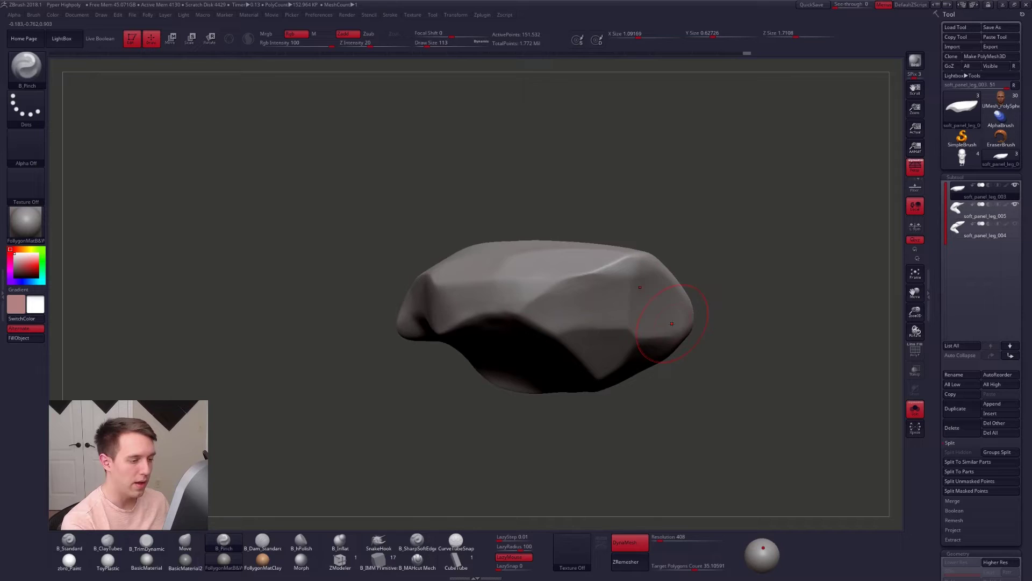
pyautogui.moveTo(671, 323); pyautogui.dragTo(579, 301, button='right')
pyautogui.moveTo(609, 338); pyautogui.dragTo(569, 302, button='right')
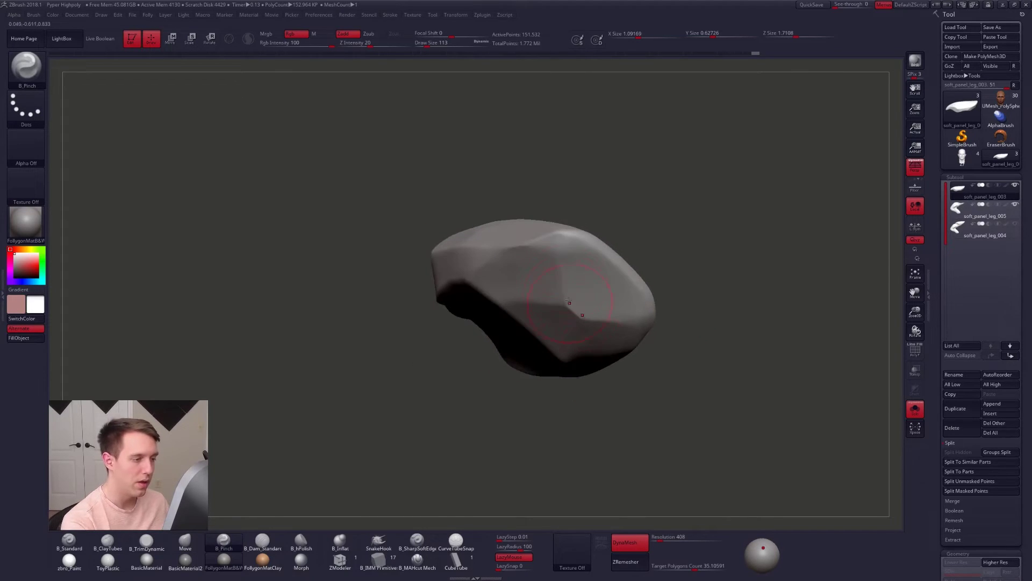
# Pinch the creases that meet at the rear corner facets with B_Pinch at draw size 74.
pyautogui.moveTo(562, 246); pyautogui.dragTo(557, 248, button='right')
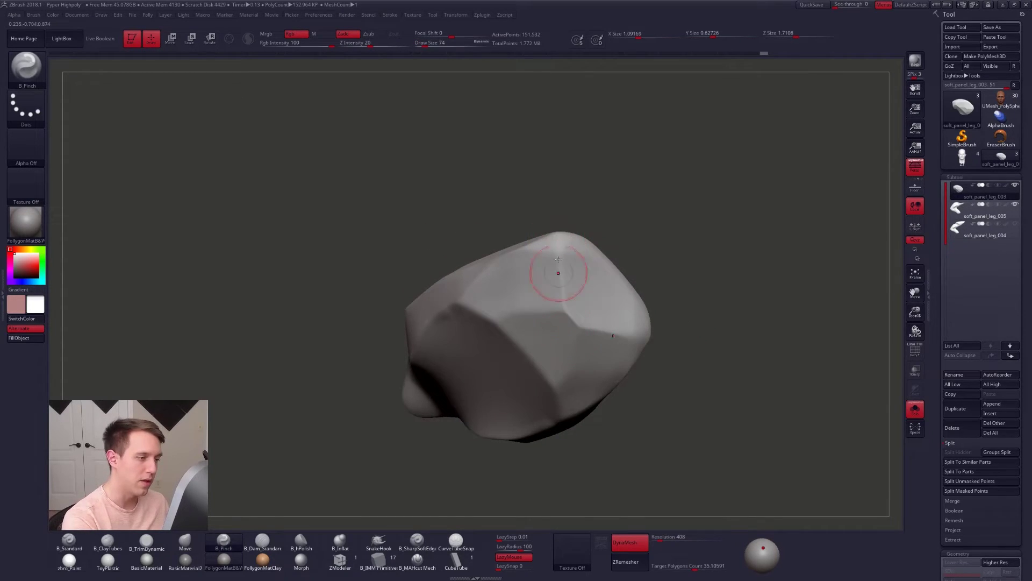
pyautogui.moveTo(573, 345); pyautogui.dragTo(573, 346)
pyautogui.moveTo(532, 309); pyautogui.dragTo(559, 279, button='right')
# Flatten the upper rear side facet with B_TrimDynamic at draw size 113 and show the rest of the leg.
pyautogui.press('space')
pyautogui.press('3')
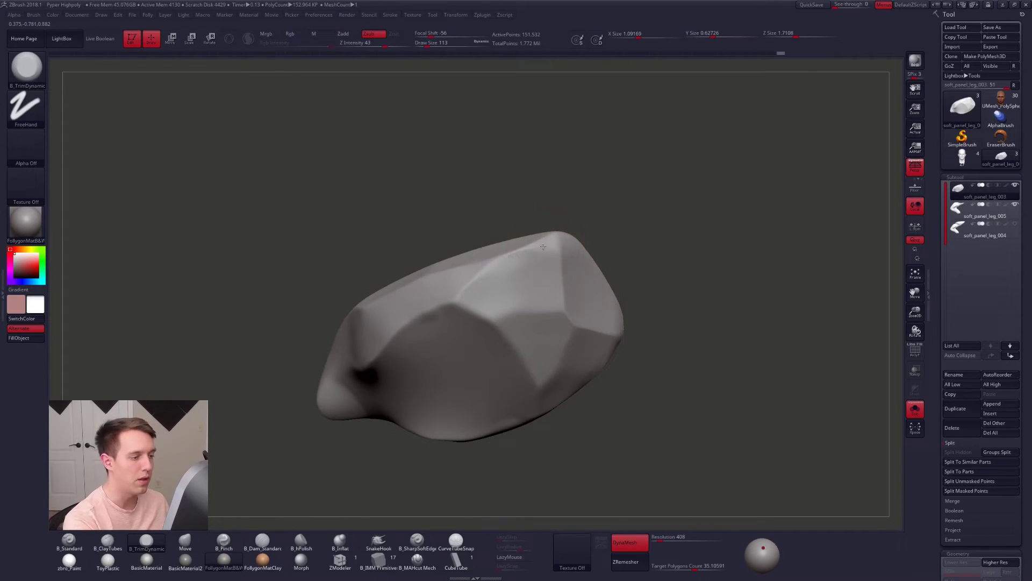
pyautogui.moveTo(488, 285)
pyautogui.mouseDown(button='right')
pyautogui.moveTo(491, 323)
pyautogui.moveTo(472, 281)
pyautogui.mouseUp(button='right')
pyautogui.hotkey('shift', 's')
# Pinch the side and rear edges of the panel with B_Pinch, raising the draw size to 150.
pyautogui.press('5')
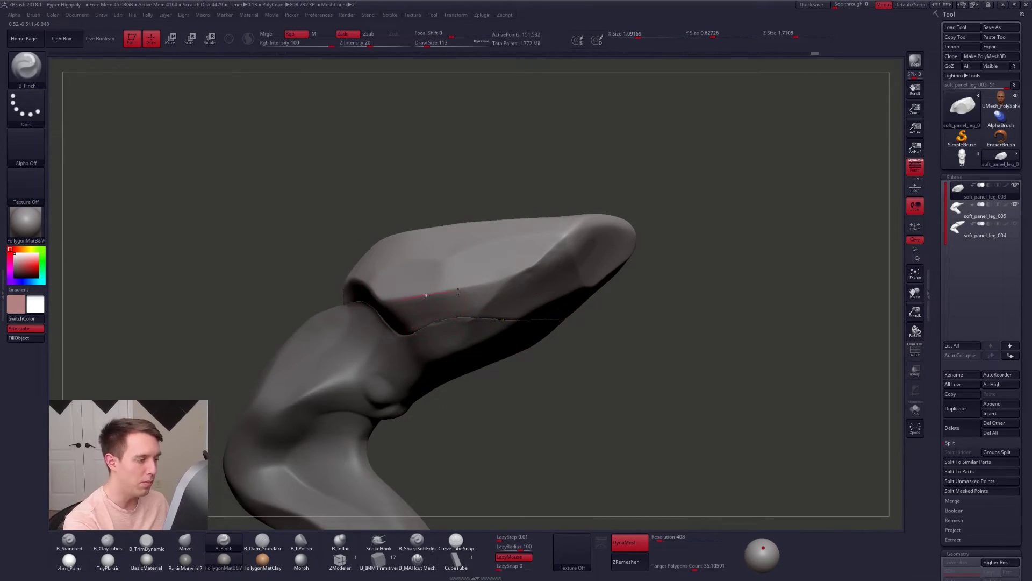
pyautogui.moveTo(599, 201)
pyautogui.mouseDown(button='right')
pyautogui.moveTo(720, 186)
pyautogui.moveTo(654, 242)
pyautogui.moveTo(592, 269)
pyautogui.mouseUp(button='right')
pyautogui.press('space')
pyautogui.moveTo(613, 241); pyautogui.dragTo(616, 241)
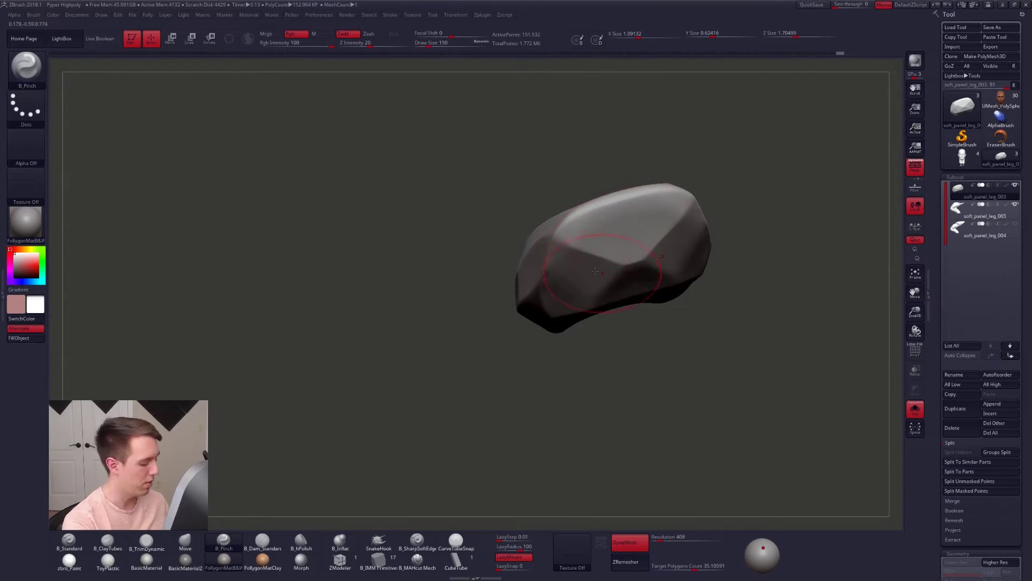
# Polish the broad planes at the panel's rear end with B_hPolish at draw size 150.
pyautogui.press('b')
pyautogui.press('h')
pyautogui.press('p')
pyautogui.moveTo(616, 242); pyautogui.dragTo(640, 219, button='right')
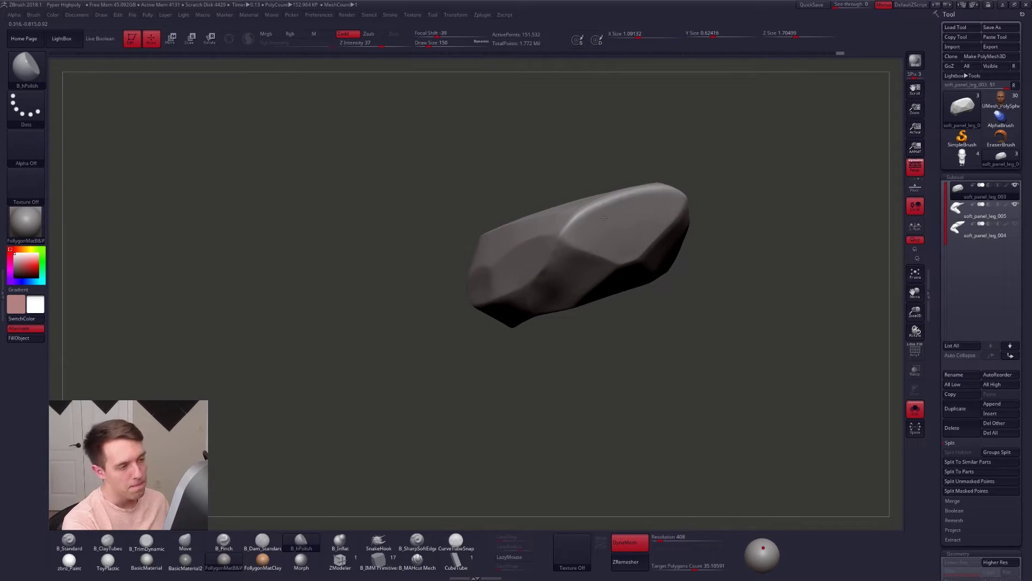
pyautogui.keyDown('alt'); pyautogui.moveTo(622, 248); pyautogui.dragTo(538, 278, button='right'); pyautogui.keyUp('alt')
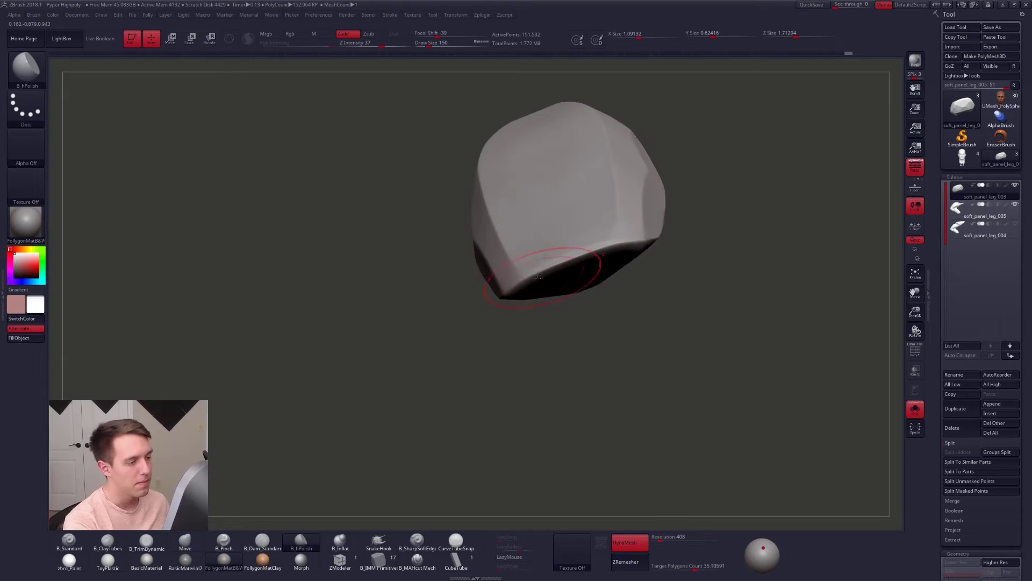
pyautogui.moveTo(597, 263)
pyautogui.mouseDown(button='right')
pyautogui.moveTo(529, 279)
pyautogui.moveTo(548, 282)
pyautogui.moveTo(524, 298)
pyautogui.moveTo(571, 319)
pyautogui.moveTo(578, 300)
pyautogui.moveTo(561, 267)
pyautogui.moveTo(650, 306)
pyautogui.moveTo(659, 296)
pyautogui.moveTo(558, 312)
pyautogui.mouseUp(button='right')
# Show the rest of the leg and pinch the panel's side creases with B_Pinch, raising the draw size to 130.
pyautogui.hotkey('alt', 's')
pyautogui.press('5')
pyautogui.press('space')
pyautogui.moveTo(556, 311); pyautogui.dragTo(544, 308)
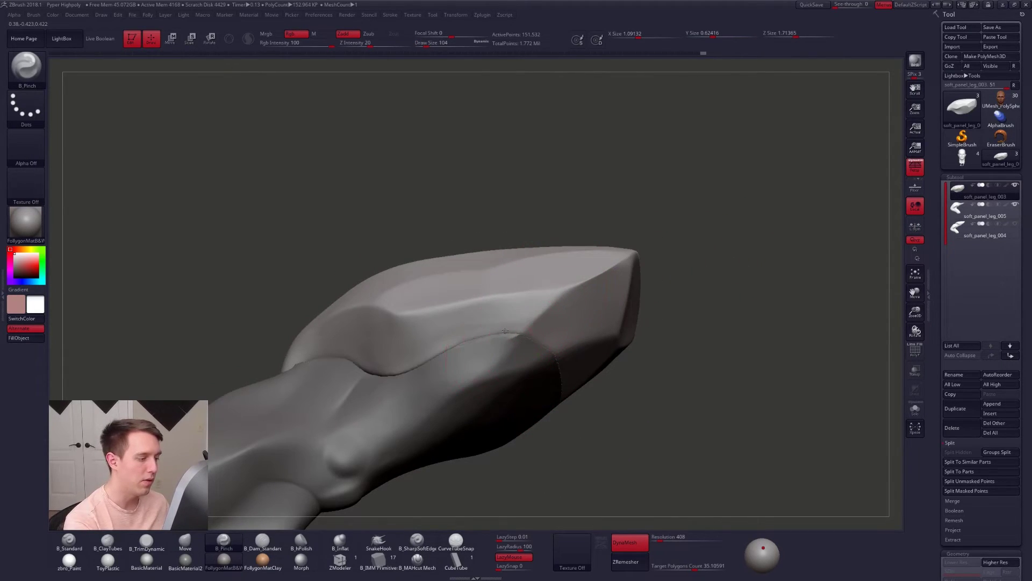
pyautogui.moveTo(505, 331)
pyautogui.mouseDown(button='right')
pyautogui.moveTo(566, 339)
pyautogui.moveTo(520, 334)
pyautogui.moveTo(559, 355)
pyautogui.mouseUp(button='right')
pyautogui.press('space')
pyautogui.moveTo(596, 303); pyautogui.dragTo(592, 302)
pyautogui.moveTo(593, 302); pyautogui.dragTo(616, 329, button='right')
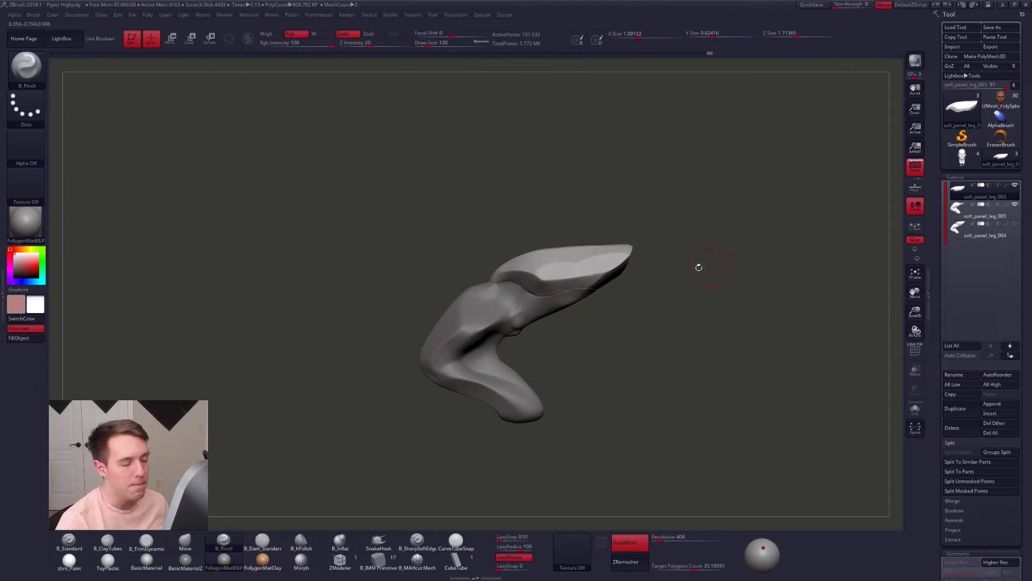
pyautogui.keyDown('ctrl'); pyautogui.moveTo(615, 263); pyautogui.dragTo(645, 287, button='right'); pyautogui.keyUp('ctrl')
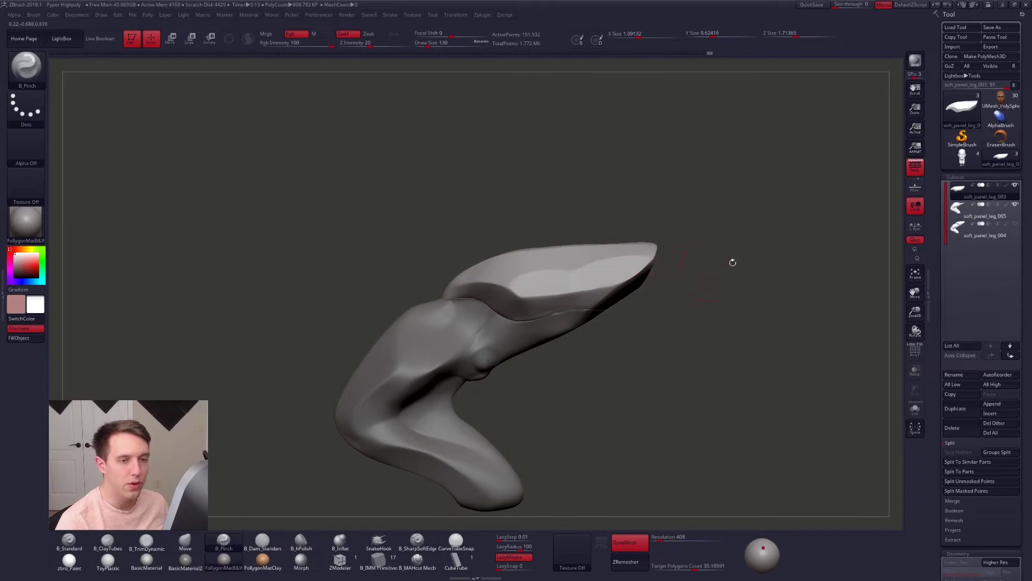
# Hide the leg subtool, duplicate the panel, and reselect the original soft_panel_leg_003 to check its wireframe.
pyautogui.click(960, 195)
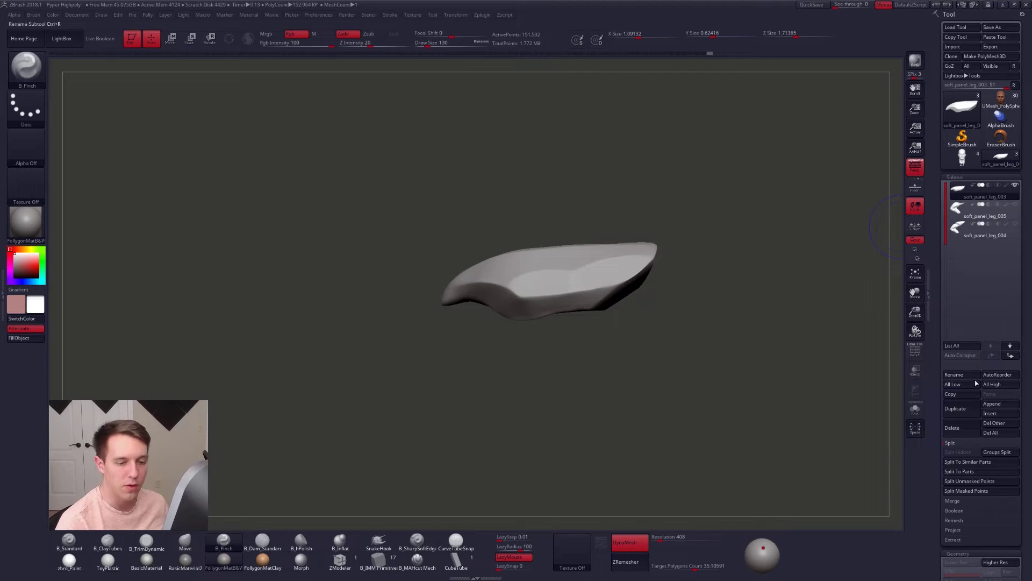
pyautogui.click(964, 410)
pyautogui.click(965, 193)
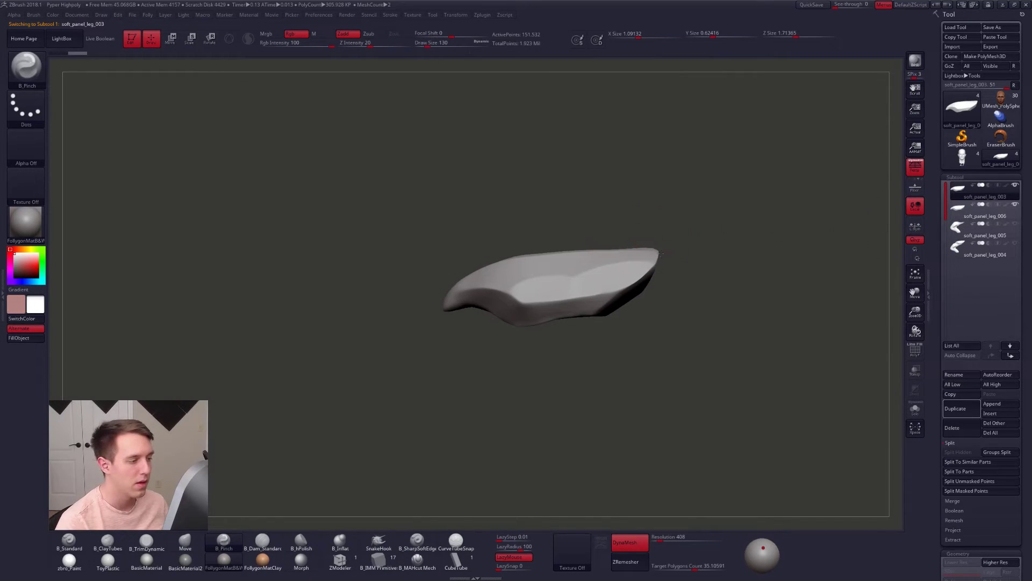
pyautogui.keyDown('ctrl'); pyautogui.moveTo(657, 236); pyautogui.dragTo(771, 210, button='right'); pyautogui.keyUp('ctrl')
pyautogui.hotkey('shift', 'f')
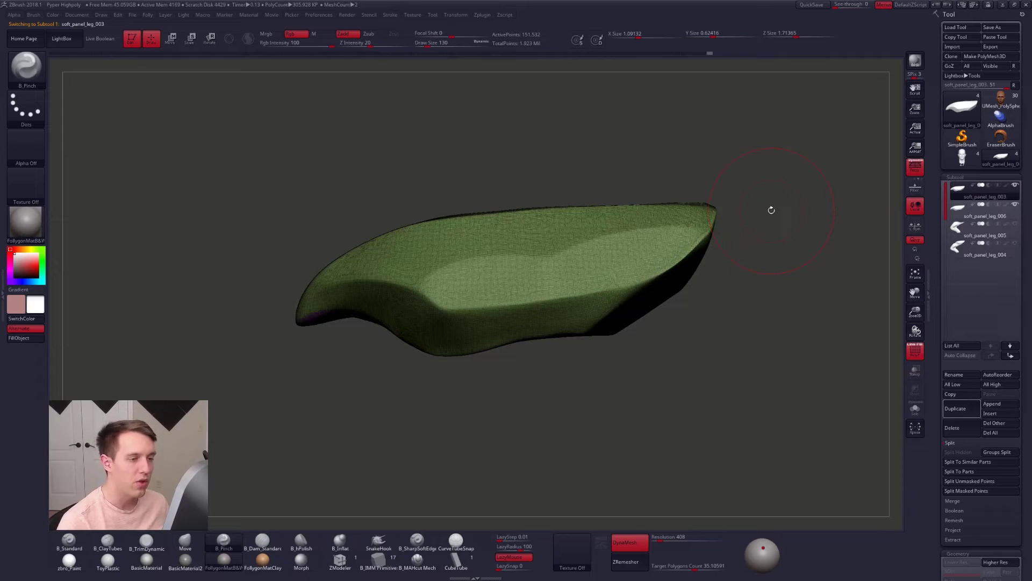
pyautogui.keyDown('ctrl'); pyautogui.moveTo(691, 365); pyautogui.dragTo(638, 338, button='right'); pyautogui.keyUp('ctrl')
pyautogui.hotkey('shift', 'f')
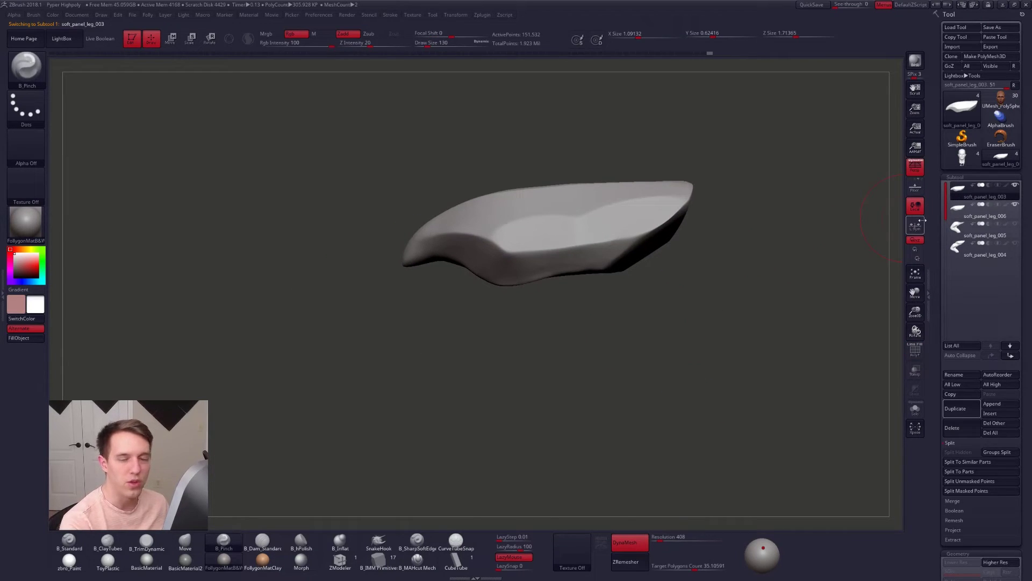
pyautogui.hotkey('ctrl', 'shift', 'g')
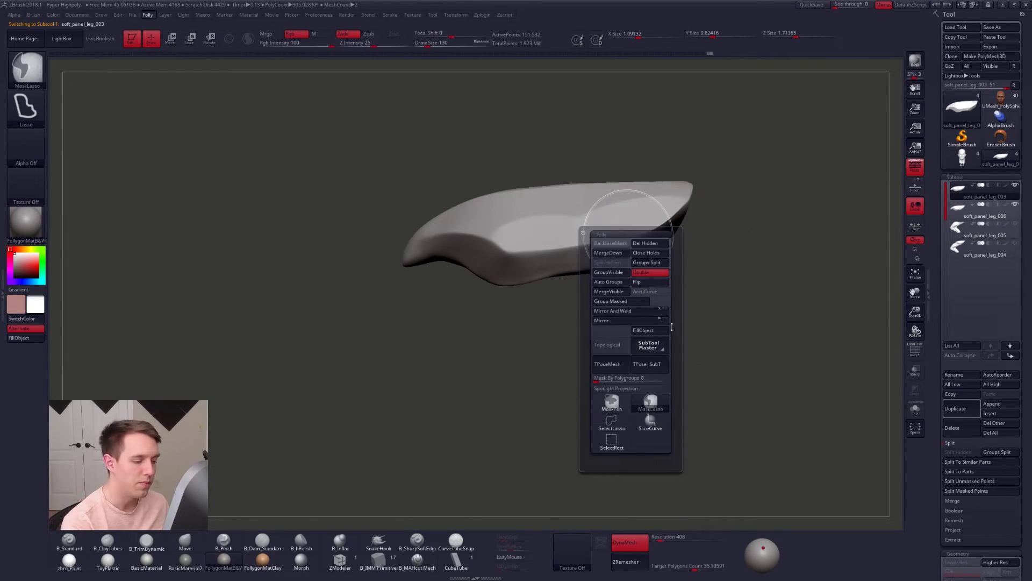
pyautogui.moveTo(726, 156); pyautogui.dragTo(617, 259, button='right')
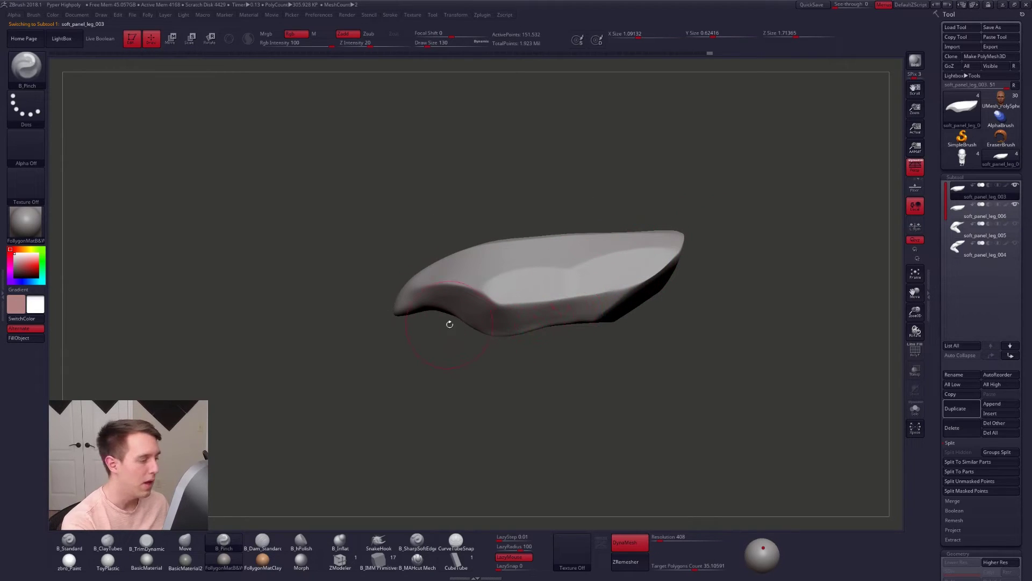
pyautogui.press('ctrl')
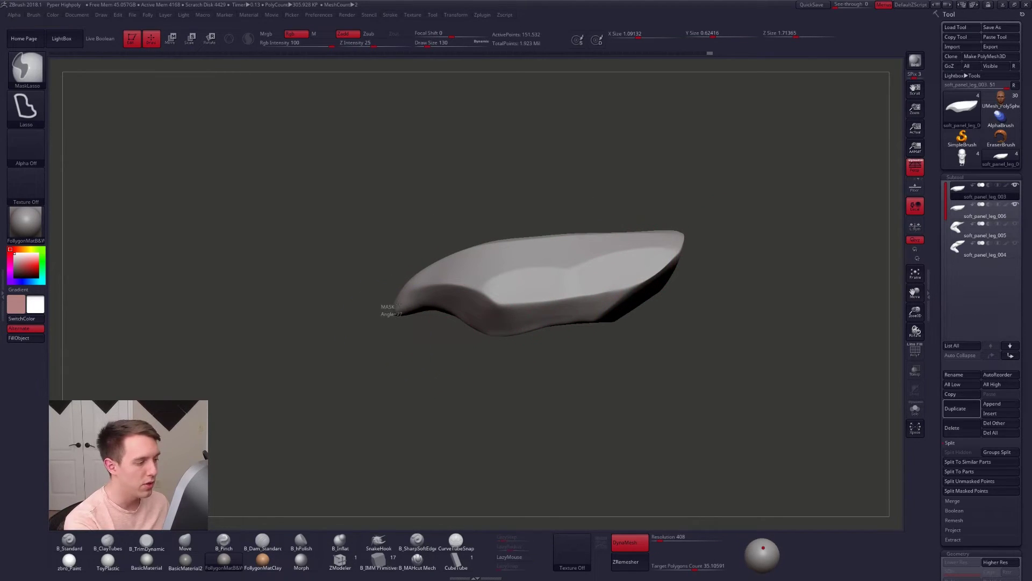
pyautogui.keyDown('ctrl'); pyautogui.moveTo(423, 286); pyautogui.dragTo(532, 307); pyautogui.keyUp('ctrl')
pyautogui.moveTo(610, 291)
pyautogui.keyDown('ctrl'); pyautogui.mouseDown()
pyautogui.moveTo(716, 353)
pyautogui.moveTo(417, 395)
pyautogui.mouseUp(); pyautogui.keyUp('ctrl')
pyautogui.moveTo(503, 304)
pyautogui.keyDown('ctrl'); pyautogui.mouseDown()
pyautogui.moveTo(700, 335)
pyautogui.moveTo(752, 277)
pyautogui.mouseUp(); pyautogui.keyUp('ctrl')
pyautogui.moveTo(662, 277); pyautogui.dragTo(564, 334, button='right')
pyautogui.keyDown('ctrl'); pyautogui.moveTo(558, 340); pyautogui.dragTo(658, 263); pyautogui.keyUp('ctrl')
pyautogui.keyDown('ctrl'); pyautogui.moveTo(594, 311); pyautogui.dragTo(647, 263); pyautogui.keyUp('ctrl')
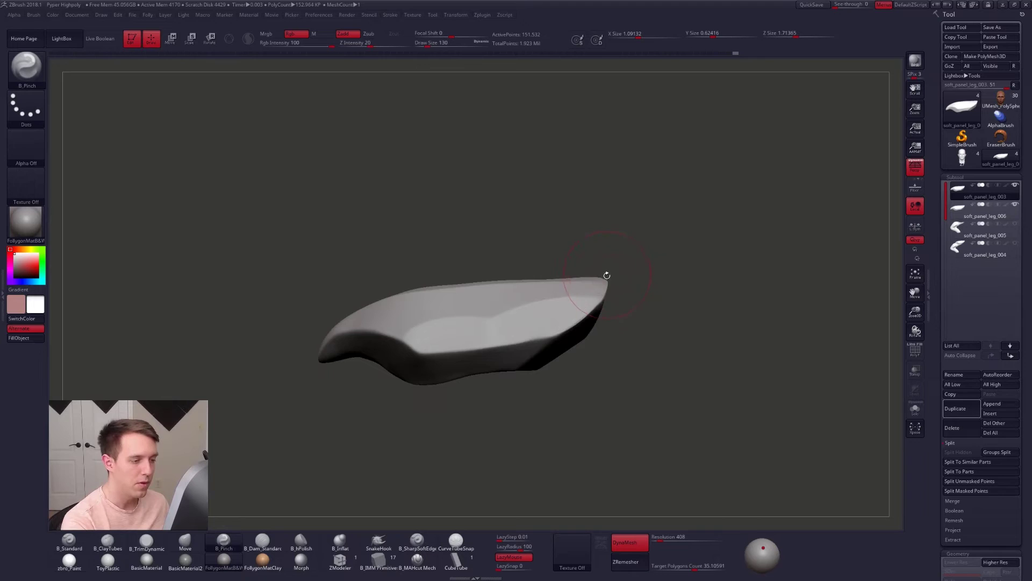
pyautogui.moveTo(607, 275); pyautogui.dragTo(626, 296, button='right')
pyautogui.hotkey('ctrl', 'f')
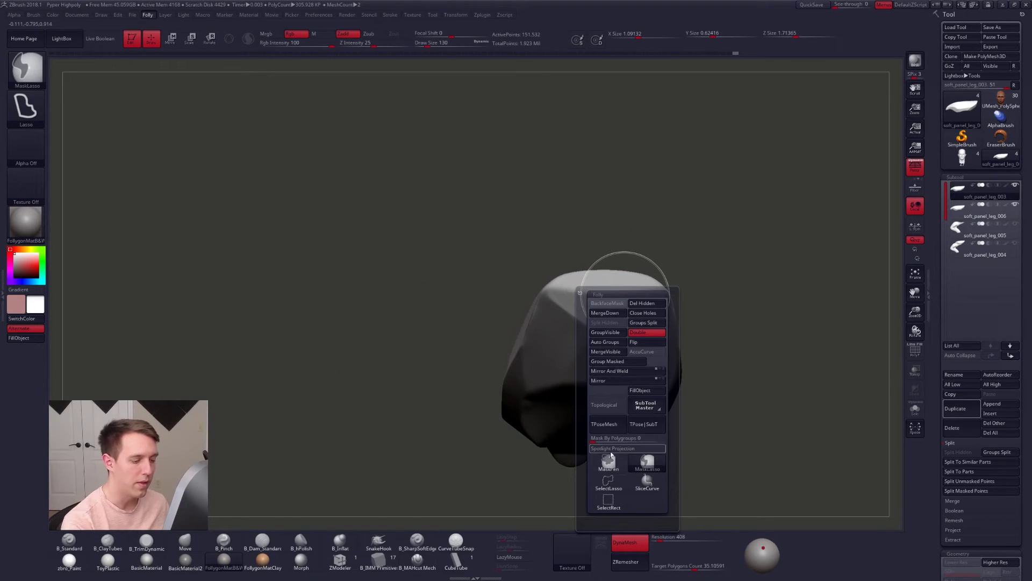
pyautogui.click(608, 461)
pyautogui.moveTo(583, 267); pyautogui.dragTo(543, 312)
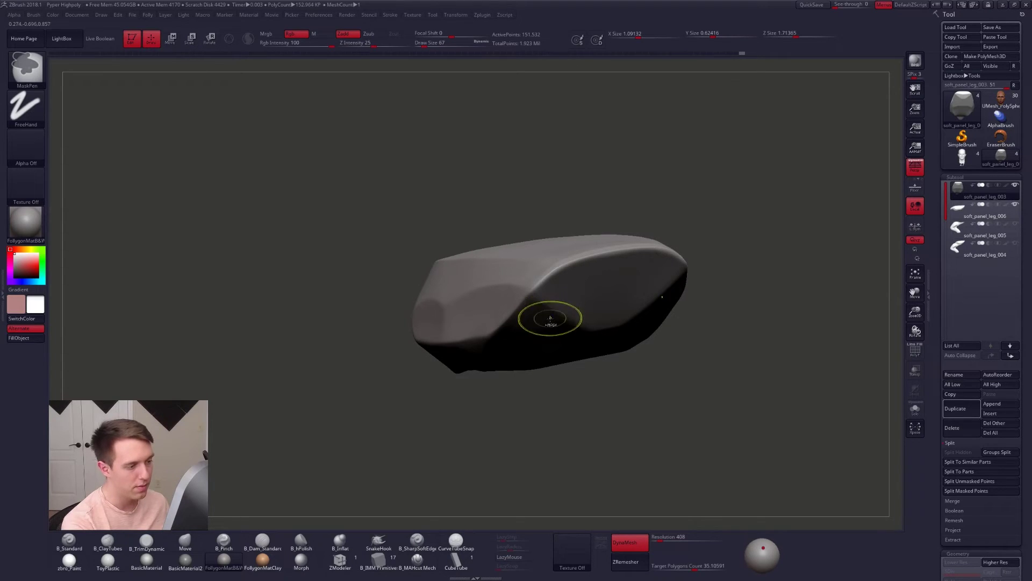
pyautogui.moveTo(550, 319)
pyautogui.mouseDown(button='right')
pyautogui.moveTo(571, 314)
pyautogui.moveTo(573, 301)
pyautogui.moveTo(561, 333)
pyautogui.mouseUp(button='right')
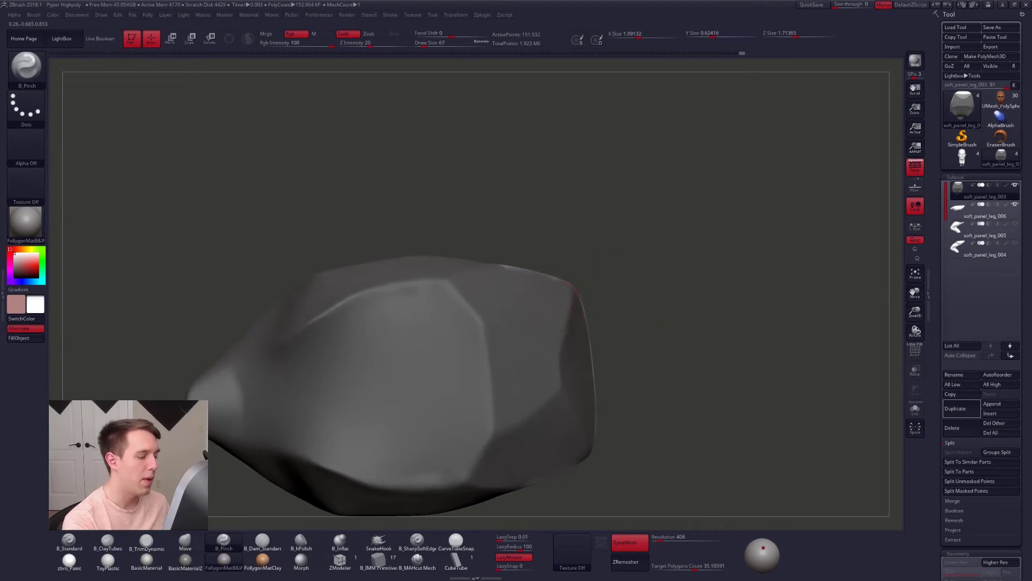
pyautogui.moveTo(561, 333); pyautogui.dragTo(544, 355)
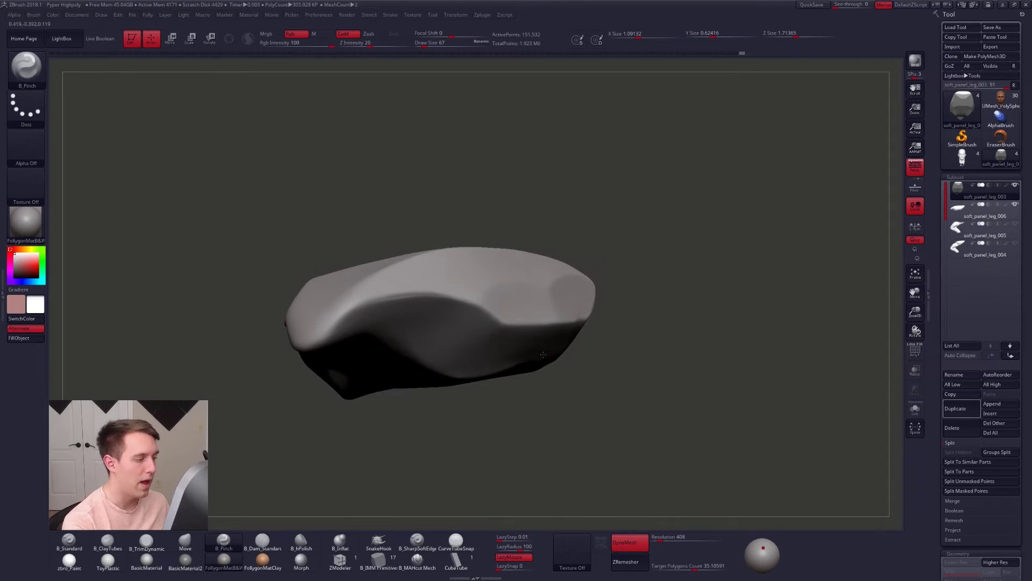
pyautogui.moveTo(543, 355); pyautogui.dragTo(507, 314, button='right')
pyautogui.hotkey('ctrl', 'f')
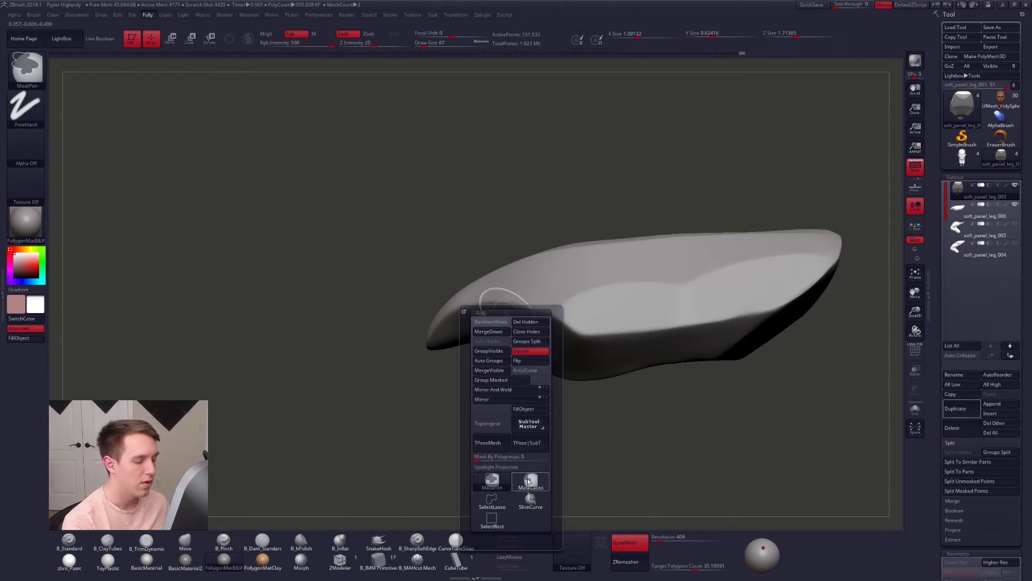
pyautogui.click(528, 478)
pyautogui.moveTo(439, 301)
pyautogui.keyDown('ctrl'); pyautogui.mouseDown()
pyautogui.moveTo(489, 314)
pyautogui.moveTo(492, 239)
pyautogui.moveTo(417, 323)
pyautogui.mouseUp(); pyautogui.keyUp('ctrl')
pyautogui.moveTo(472, 378)
pyautogui.keyDown('ctrl'); pyautogui.mouseDown(button='right')
pyautogui.moveTo(720, 427)
pyautogui.moveTo(663, 421)
pyautogui.mouseUp(button='right'); pyautogui.keyUp('ctrl')
# Merge the panel into one polygroup with the polyframe shown, and assign its underside a separate polygroup with Group Front.
pyautogui.hotkey('shift', 'f')
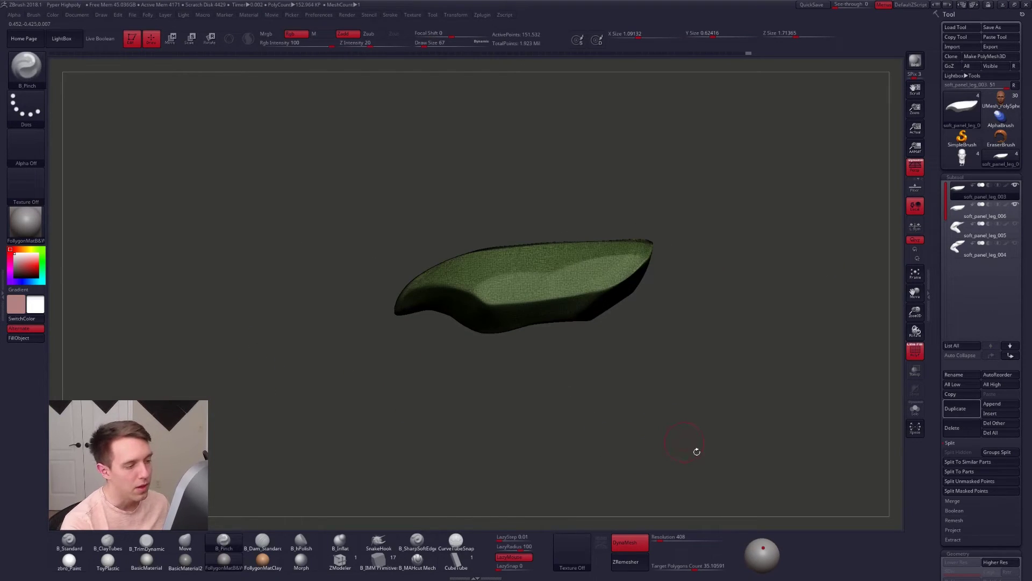
pyautogui.moveTo(697, 452); pyautogui.dragTo(713, 436)
pyautogui.press('space')
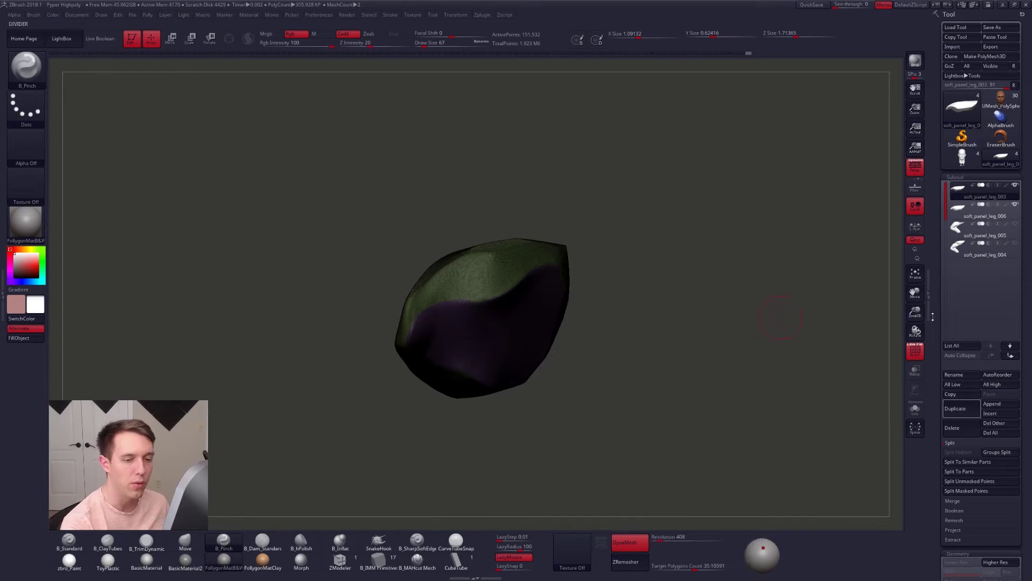
pyautogui.moveTo(939, 277); pyautogui.dragTo(938, 194)
pyautogui.scroll(-2, 939, 193)
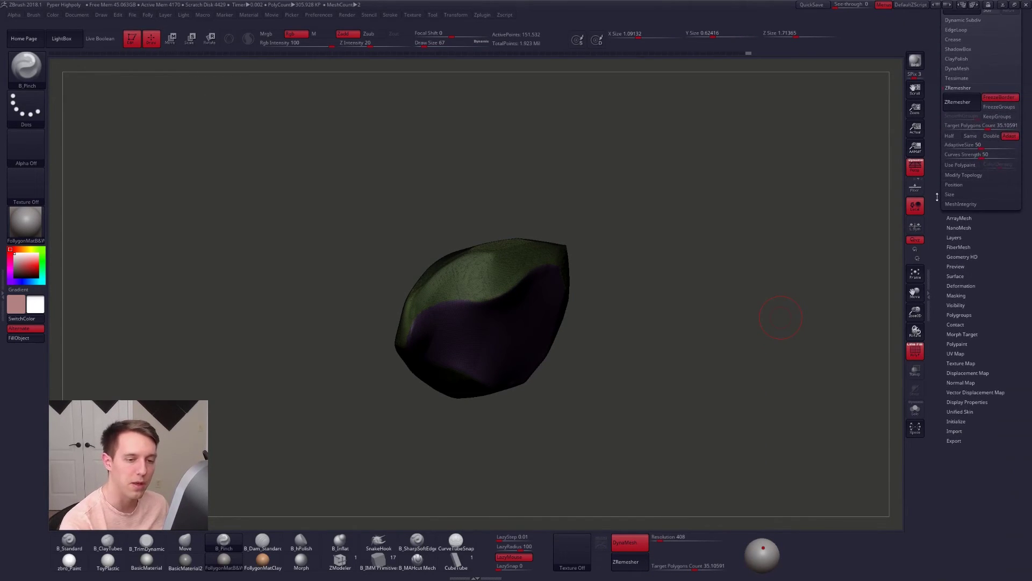
pyautogui.click(960, 315)
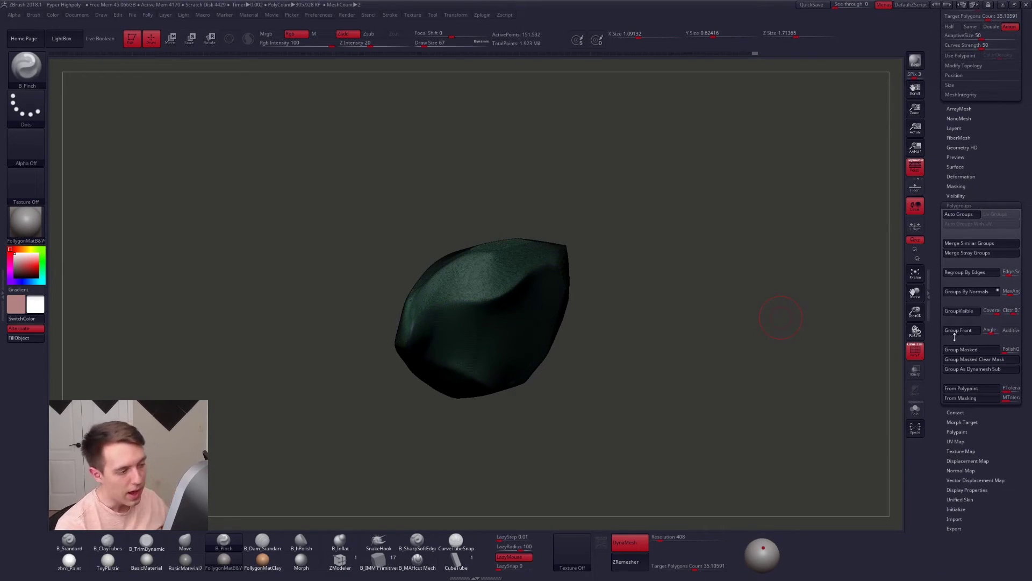
pyautogui.hotkey('shift', 'f')
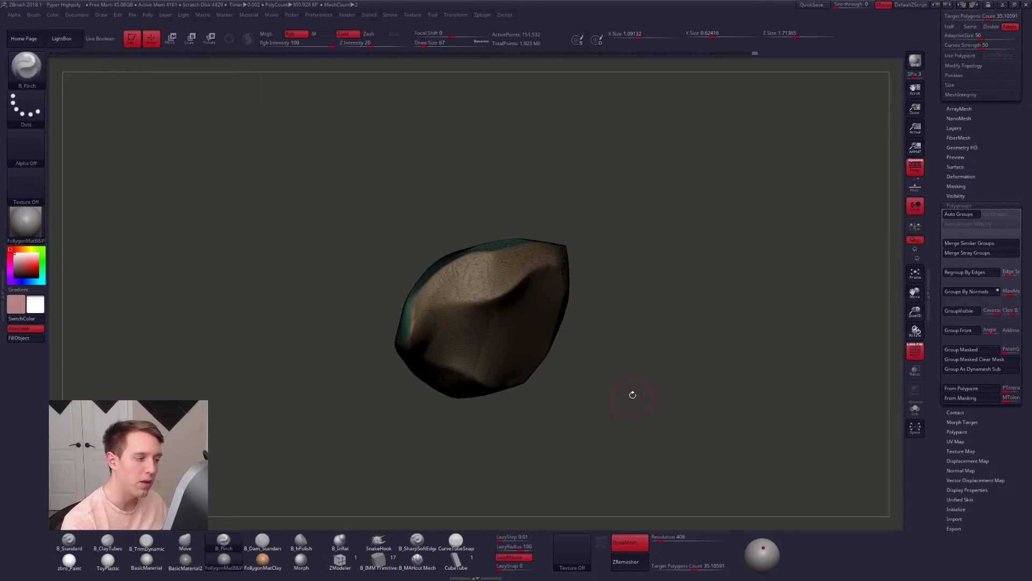
# Examine the border between the panel's upper and lower polygroups with the polyframe lines temporarily hidden.
pyautogui.moveTo(570, 387); pyautogui.dragTo(570, 387)
pyautogui.hotkey('shift', 'f')
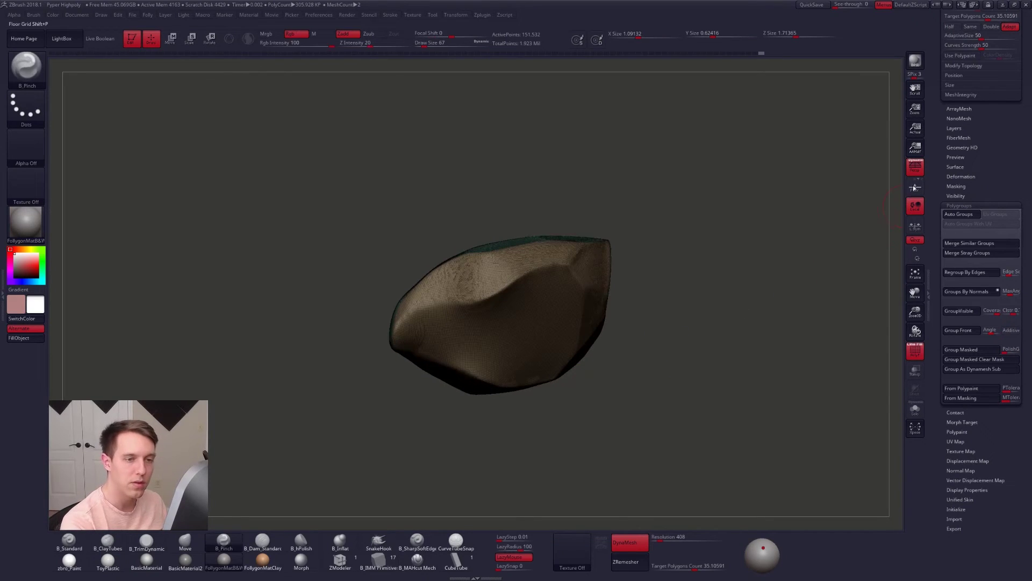
pyautogui.click(911, 345)
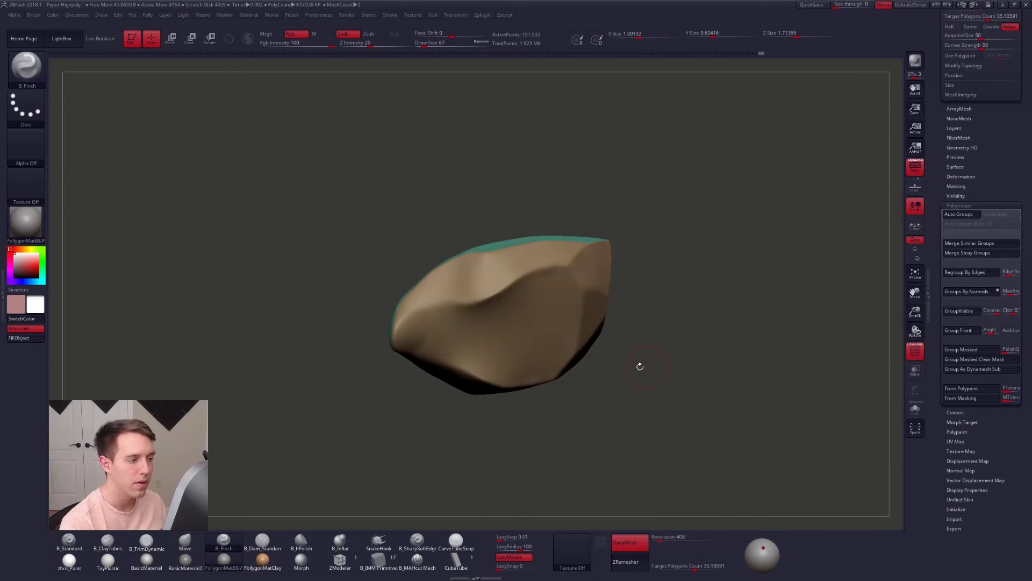
pyautogui.hotkey('ctrl', 'w')
pyautogui.hotkey('ctrl', 'shift')
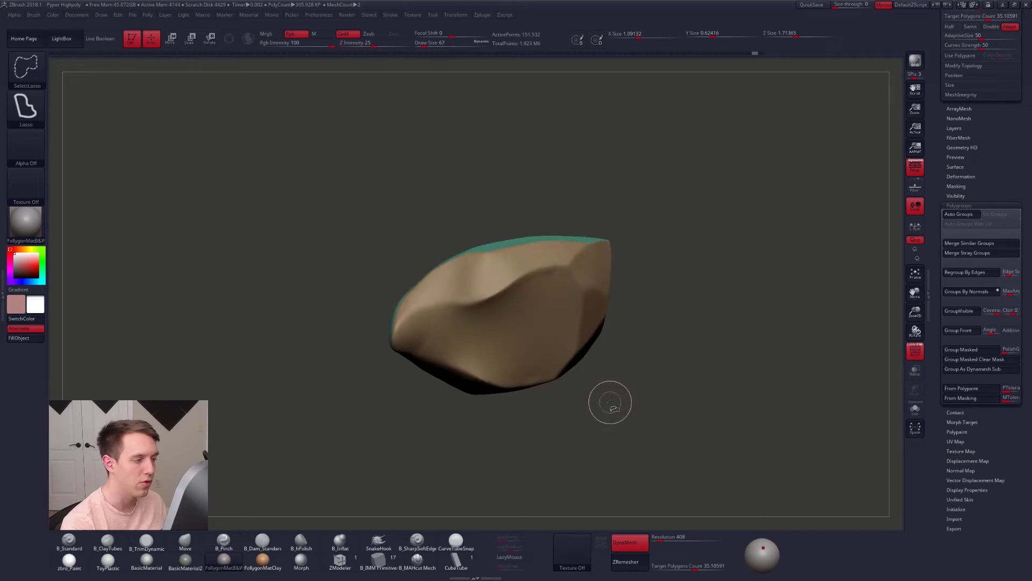
pyautogui.click(958, 205)
pyautogui.moveTo(956, 186); pyautogui.dragTo(946, 394)
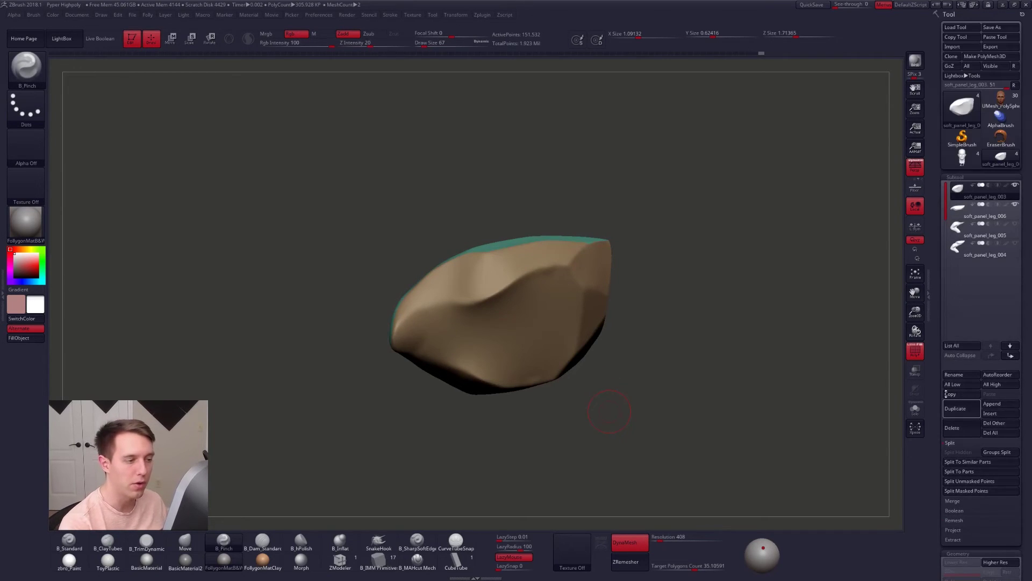
pyautogui.click(912, 345)
# Switch off FreezeBorder and enable KeepGroups in the ZRemesher settings for the original panel.
pyautogui.scroll(-10, 961, 318)
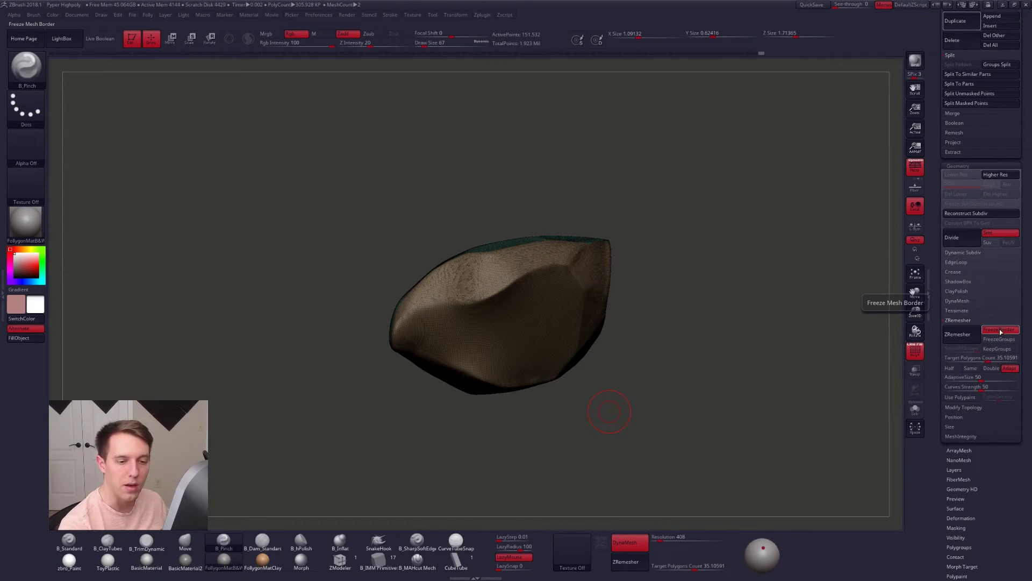
pyautogui.click(1000, 330)
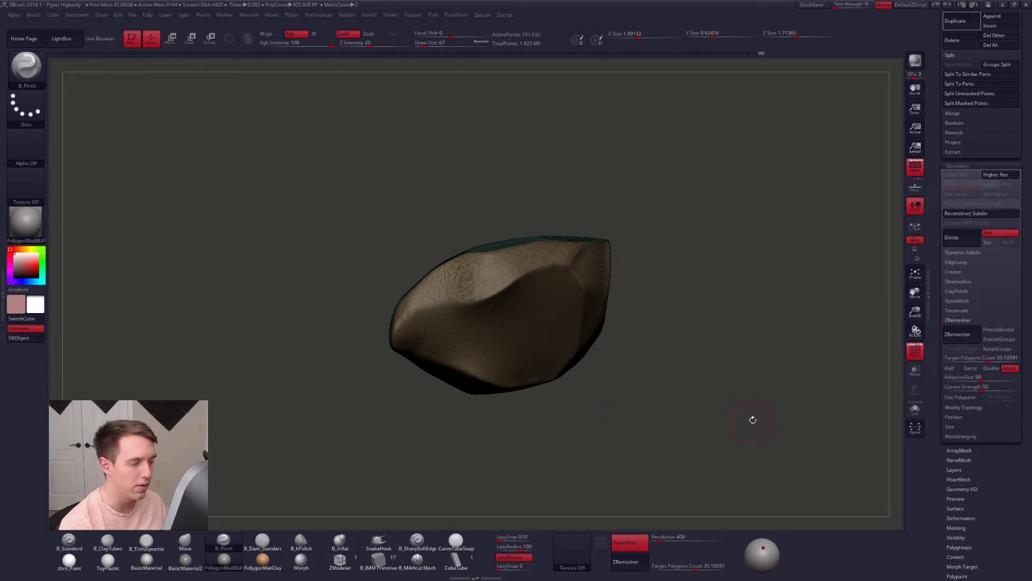
pyautogui.moveTo(753, 419); pyautogui.dragTo(749, 437)
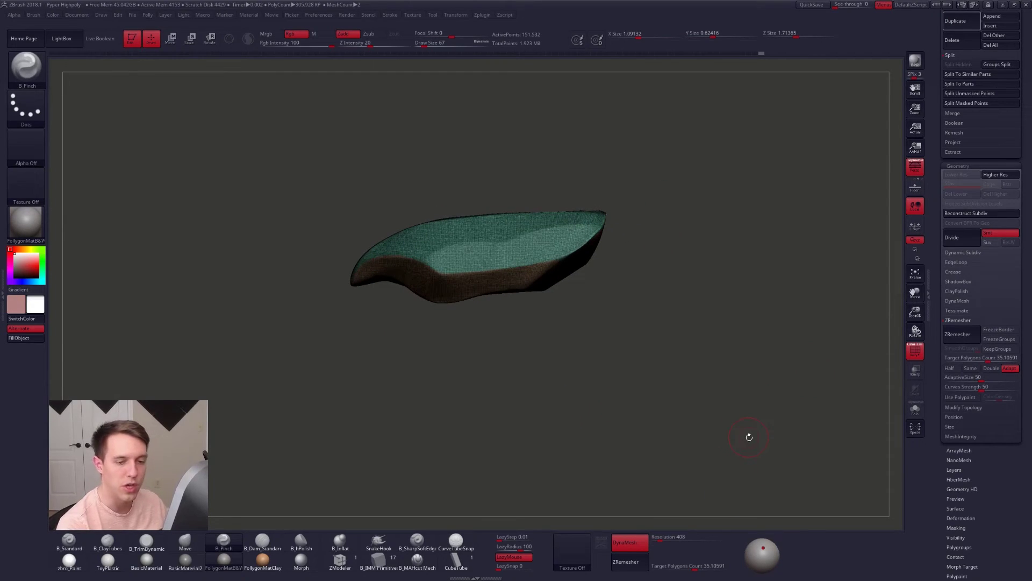
pyautogui.press('Down')
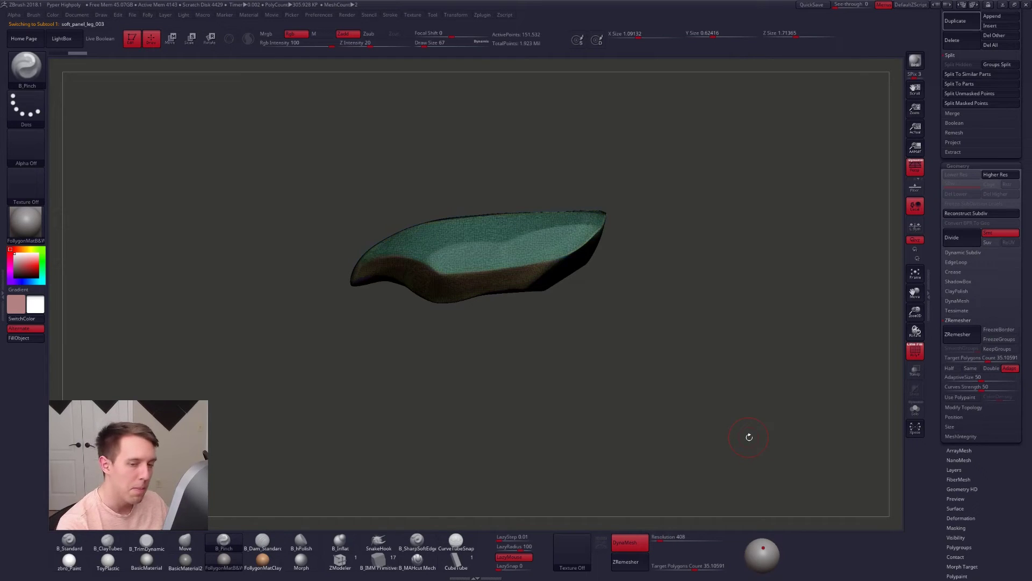
pyautogui.click(998, 349)
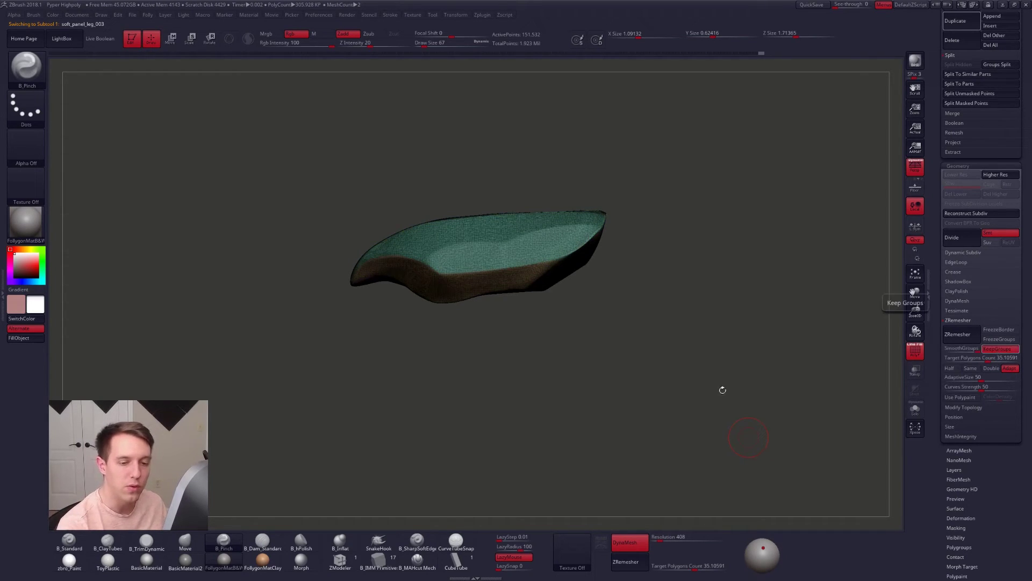
# Set the target polygon count to 1 and ZRemesh the panel.
pyautogui.moveTo(753, 295)
pyautogui.mouseDown()
pyautogui.moveTo(638, 290)
pyautogui.moveTo(627, 317)
pyautogui.moveTo(573, 296)
pyautogui.mouseUp()
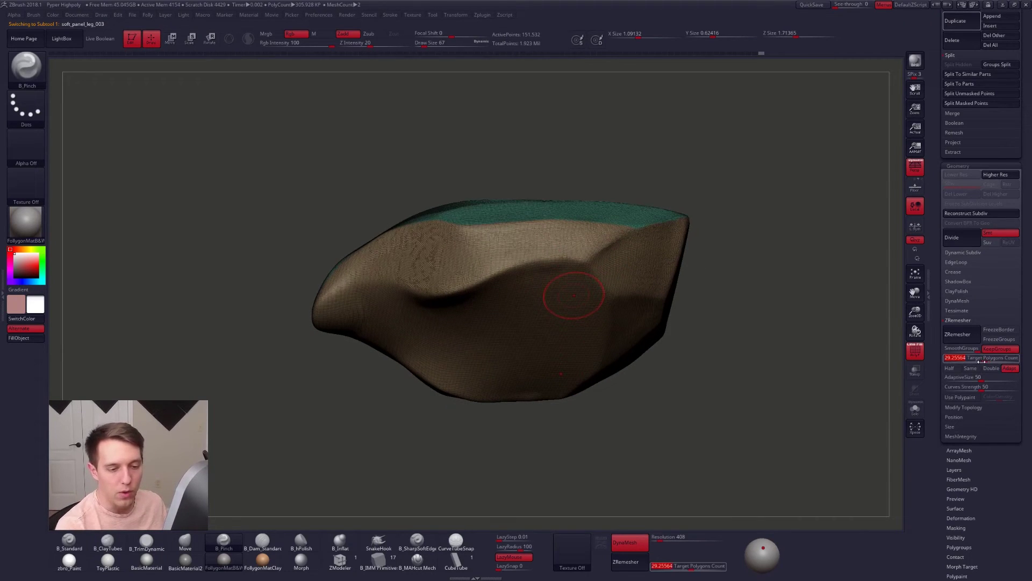
pyautogui.write('1')
pyautogui.press('Tab')
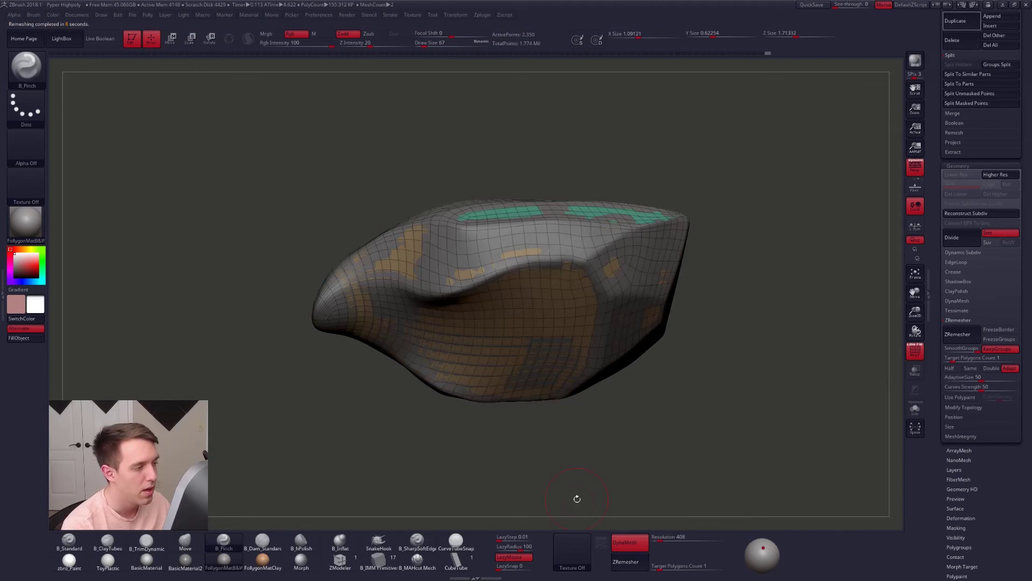
# Isolate the remeshed panel in Solo mode, hide the polyframe and preview the surface smoothed with Dynamic Subdiv.
pyautogui.hotkey('alt', 's')
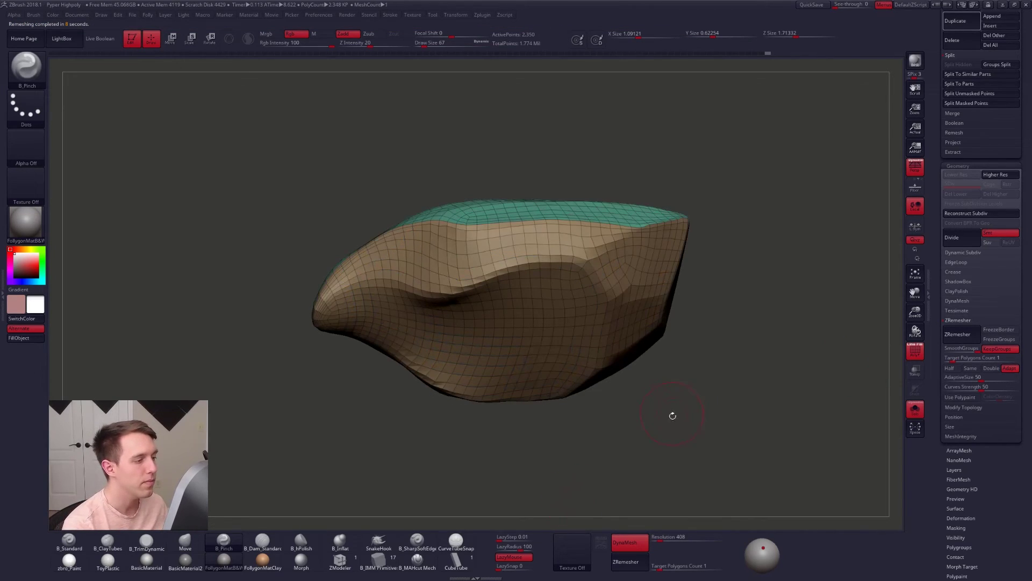
pyautogui.moveTo(673, 415); pyautogui.dragTo(664, 463)
pyautogui.moveTo(599, 299); pyautogui.dragTo(576, 294)
pyautogui.moveTo(576, 294)
pyautogui.mouseDown(button='right')
pyautogui.moveTo(563, 288)
pyautogui.moveTo(599, 290)
pyautogui.moveTo(587, 299)
pyautogui.mouseUp(button='right')
pyautogui.keyDown('alt'); pyautogui.moveTo(586, 298); pyautogui.dragTo(583, 336, button='right'); pyautogui.keyUp('alt')
pyautogui.press('d')
pyautogui.hotkey('shift', 'f')
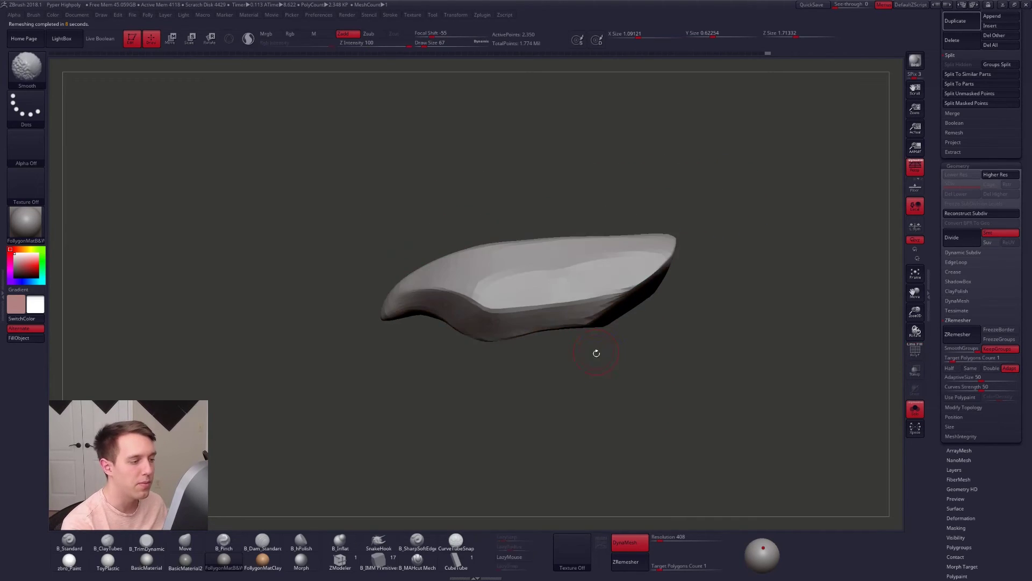
pyautogui.moveTo(594, 352); pyautogui.dragTo(613, 361)
pyautogui.moveTo(555, 340)
pyautogui.mouseDown(button='right')
pyautogui.moveTo(508, 323)
pyautogui.moveTo(495, 298)
pyautogui.mouseUp(button='right')
pyautogui.keyDown('ctrl'); pyautogui.moveTo(640, 282); pyautogui.dragTo(610, 291, button='right'); pyautogui.keyUp('ctrl')
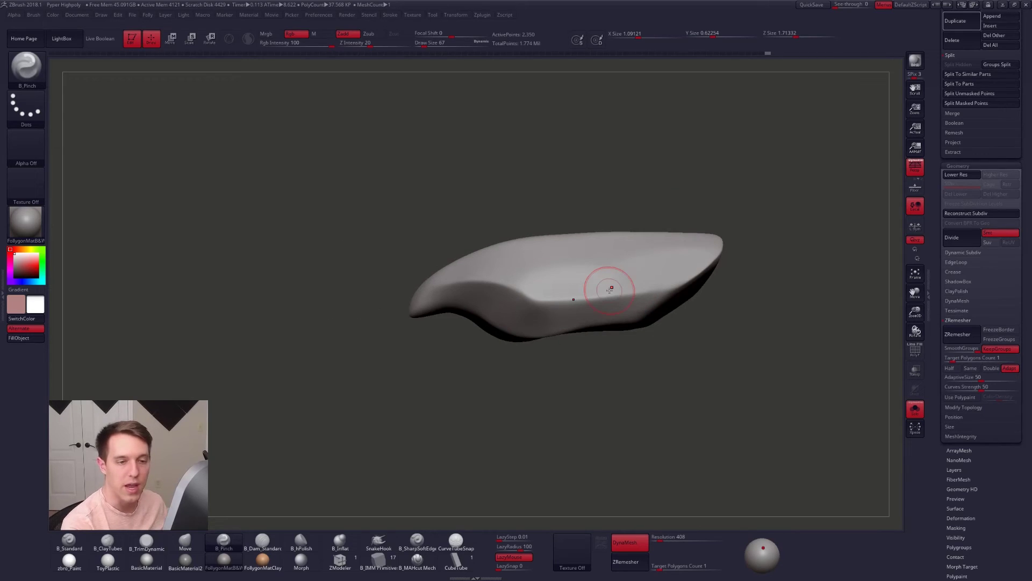
# Turn the polyframe back on and undo the panel's last ZRemesh.
pyautogui.moveTo(936, 230); pyautogui.dragTo(893, 358)
pyautogui.moveTo(758, 367); pyautogui.dragTo(731, 321)
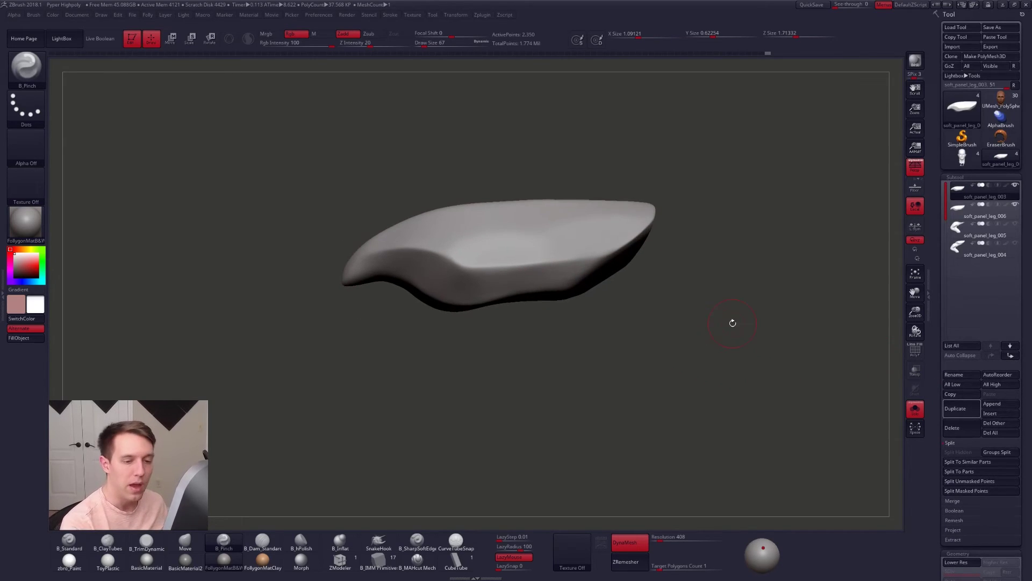
pyautogui.hotkey('shift', 'f')
pyautogui.hotkey('ctrl', 'd')
pyautogui.hotkey('ctrl', 'd')
pyautogui.hotkey('ctrl', 'd')
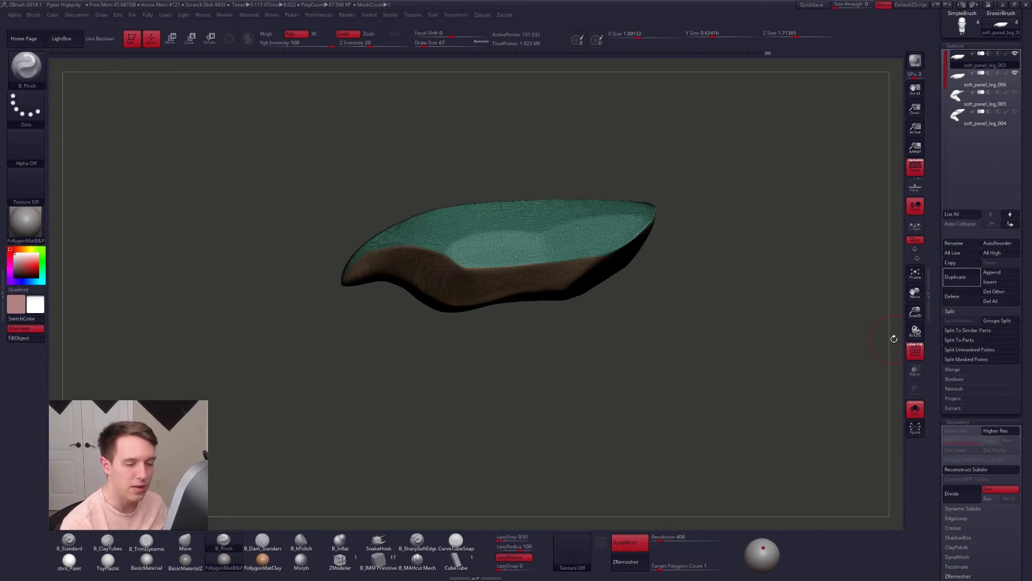
# Set the target polygon count to 0.1 and ZRemesh the panel.
pyautogui.moveTo(941, 391); pyautogui.dragTo(960, 337)
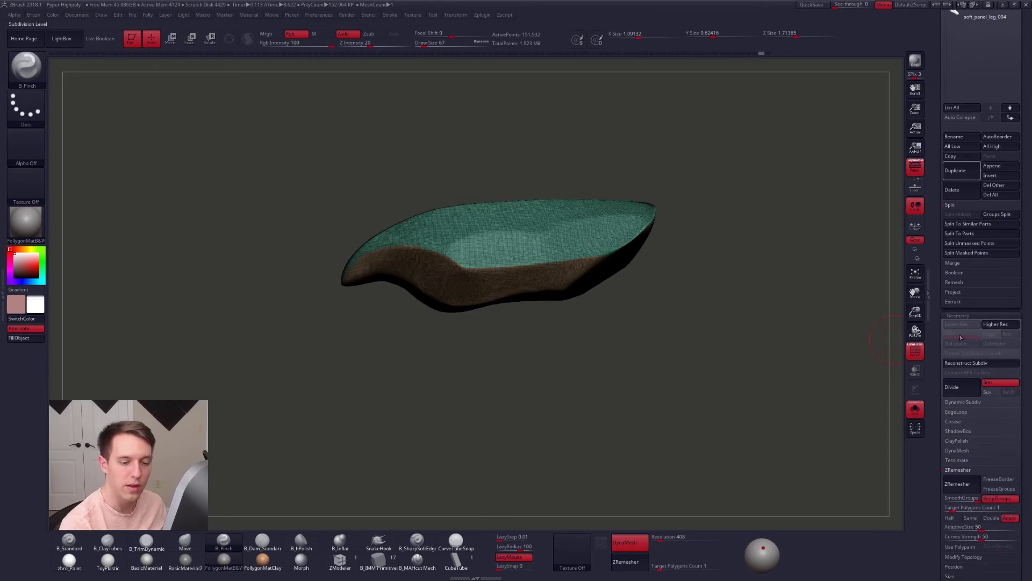
pyautogui.click(964, 508)
pyautogui.write('0.1')
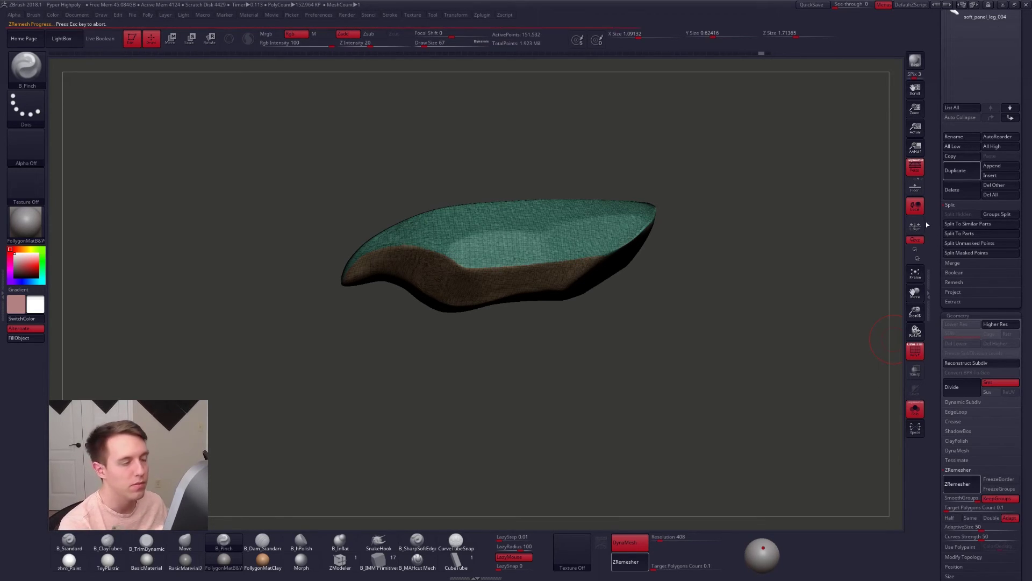
# Preview the remeshed panel with Dynamic Subdiv smoothing and the polyframe hidden, examining its surface from several sides.
pyautogui.moveTo(938, 206); pyautogui.dragTo(940, 321)
pyautogui.moveTo(744, 287); pyautogui.dragTo(703, 364)
pyautogui.press('d')
pyautogui.hotkey('shift', 'f')
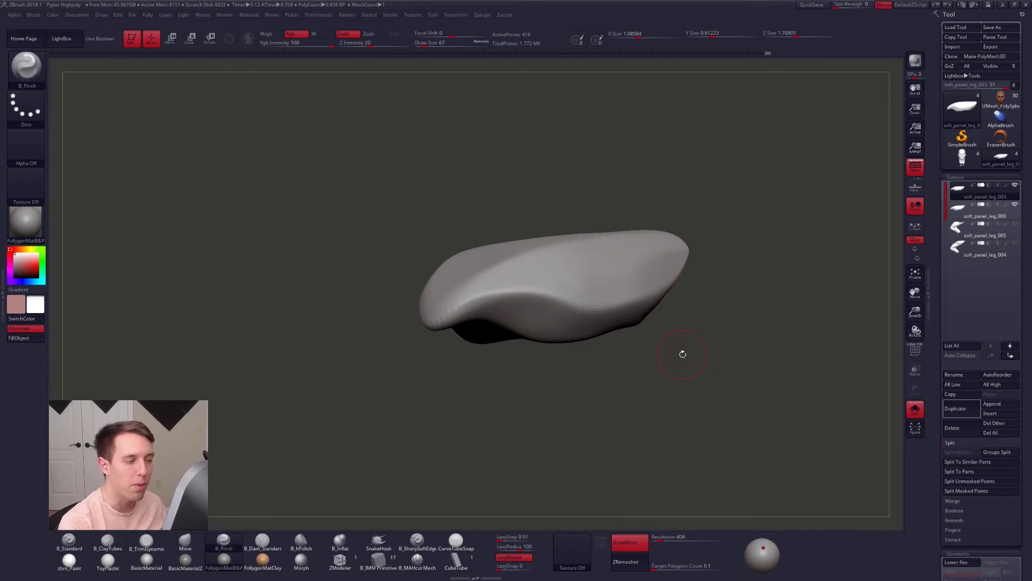
pyautogui.moveTo(683, 354); pyautogui.dragTo(611, 412)
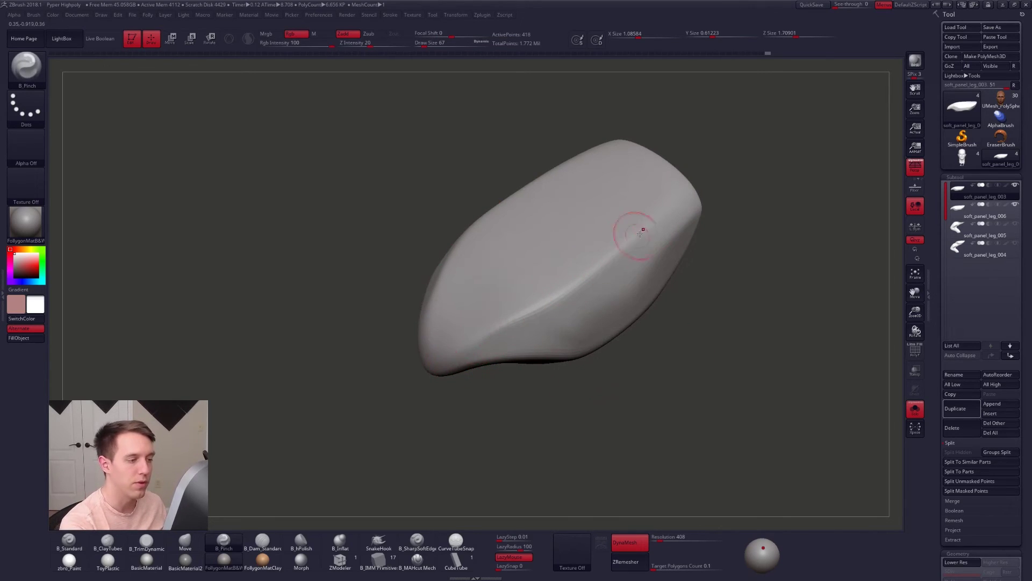
# Return to the unsmoothed low-poly mesh with the polyframe shown and choose the ZModeler brush.
pyautogui.hotkey('shift', 'f')
pyautogui.moveTo(623, 371); pyautogui.dragTo(611, 316)
pyautogui.hotkey('shift', 'd')
pyautogui.moveTo(586, 371)
pyautogui.mouseDown()
pyautogui.moveTo(567, 289)
pyautogui.moveTo(604, 300)
pyautogui.mouseUp()
pyautogui.click(340, 559)
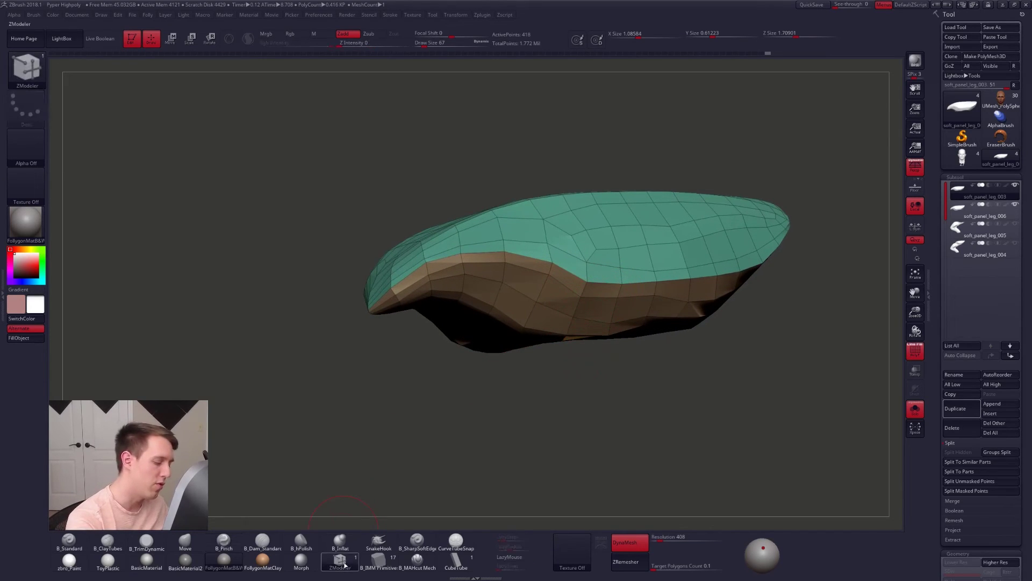
# Set the ZModeler edge action to Crease, crease the edge loop between the two polygroups and enable Dynamic Subdiv.
pyautogui.keyDown('ctrl'); pyautogui.moveTo(500, 325); pyautogui.dragTo(538, 383, button='right'); pyautogui.keyUp('ctrl')
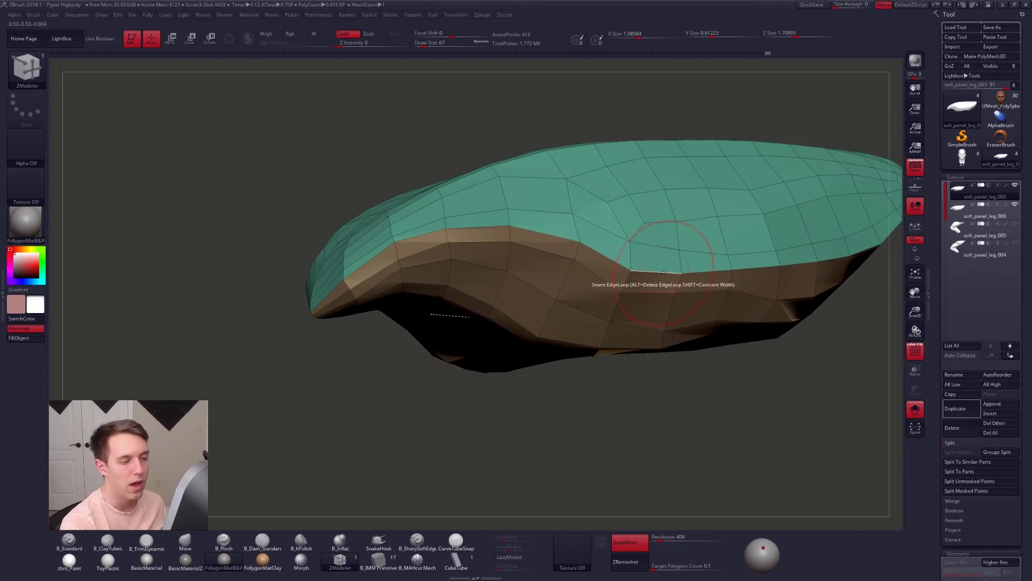
pyautogui.press('space')
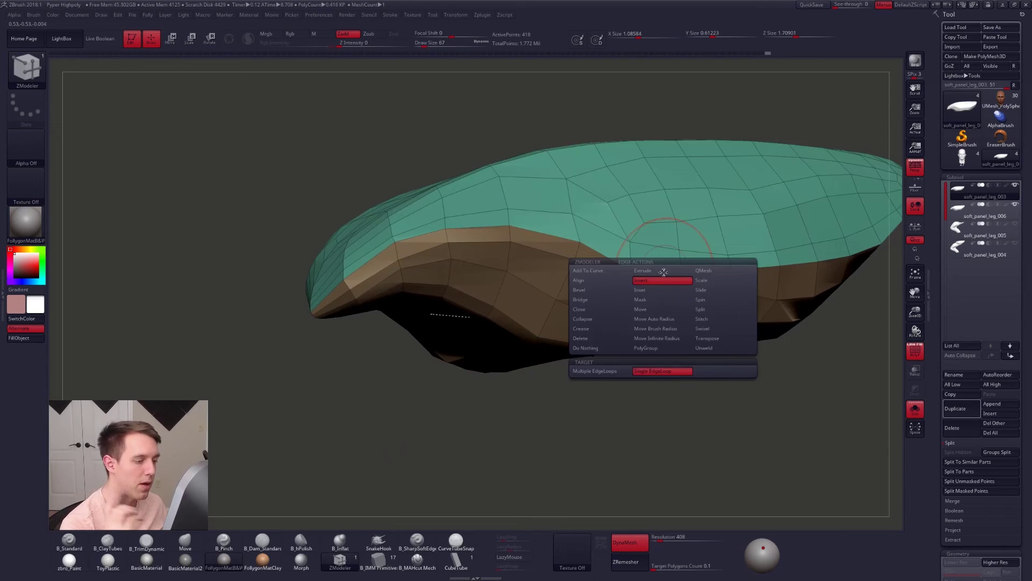
pyautogui.click(580, 328)
pyautogui.click(601, 381)
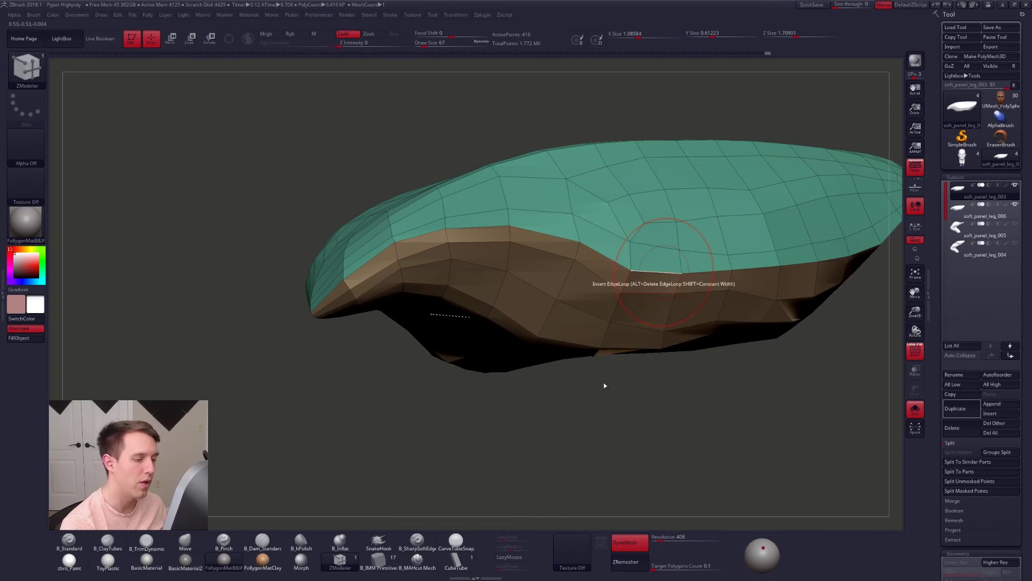
pyautogui.click(656, 271)
pyautogui.press('d')
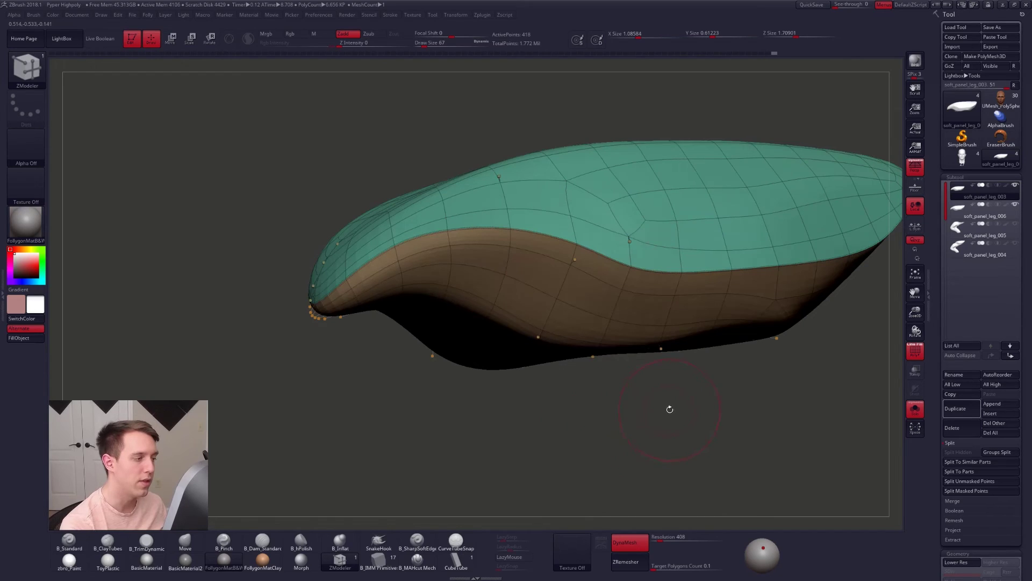
# Hide the polyframe, turn off Dynamic Subdiv and divide the creased panel to examine the sharp polygroup border.
pyautogui.hotkey('shift', 'f')
pyautogui.moveTo(670, 409)
pyautogui.keyDown('alt'); pyautogui.mouseDown()
pyautogui.moveTo(675, 422)
pyautogui.moveTo(622, 434)
pyautogui.moveTo(693, 430)
pyautogui.moveTo(602, 447)
pyautogui.moveTo(629, 412)
pyautogui.moveTo(682, 423)
pyautogui.mouseUp(); pyautogui.keyUp('alt')
pyautogui.moveTo(564, 373)
pyautogui.keyDown('alt'); pyautogui.mouseDown()
pyautogui.moveTo(613, 424)
pyautogui.moveTo(565, 382)
pyautogui.mouseUp(); pyautogui.keyUp('alt')
pyautogui.hotkey('shift', 'd')
pyautogui.hotkey('ctrl', 'd')
pyautogui.hotkey('ctrl', 'd')
pyautogui.hotkey('ctrl', 'd')
pyautogui.hotkey('ctrl', 'd')
pyautogui.hotkey('ctrl', 'd')
pyautogui.hotkey('ctrl', 'shift', 'z')
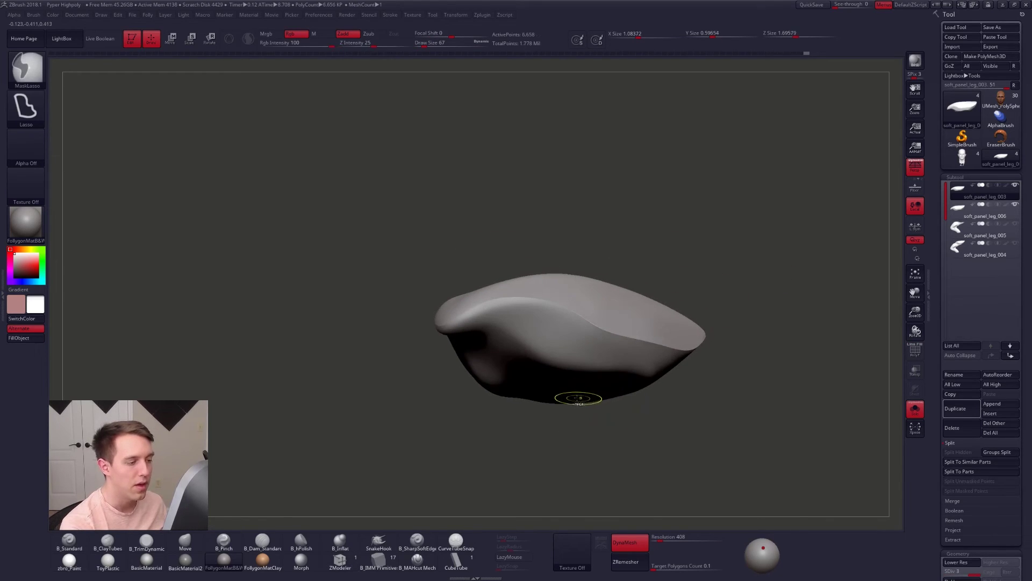
# Undo the test subdivisions and the crease, and show the low-poly mesh with its polyframe.
pyautogui.hotkey('shift', 'f')
pyautogui.keyDown('ctrl'); pyautogui.moveTo(552, 353); pyautogui.dragTo(560, 366, button='right'); pyautogui.keyUp('ctrl')
pyautogui.hotkey('shift', 'd')
pyautogui.keyDown('alt'); pyautogui.moveTo(599, 417); pyautogui.dragTo(561, 379, button='right'); pyautogui.keyUp('alt')
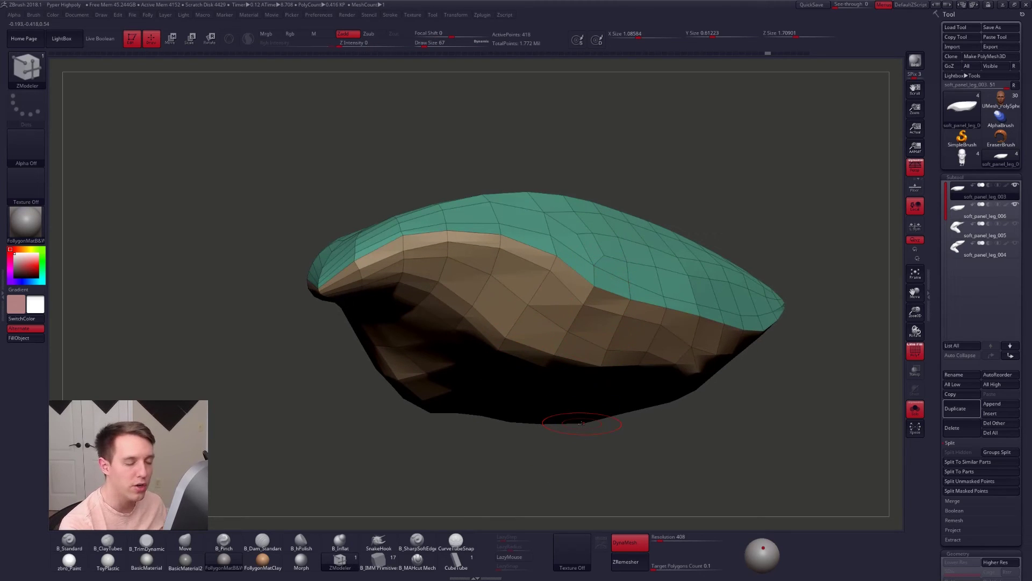
# Bevel the edge loop between the two polygroups narrowly with ZModeler, using EdgeLoop Complete, Single Row and Linear Edge.
pyautogui.moveTo(606, 305); pyautogui.dragTo(596, 326, button='right')
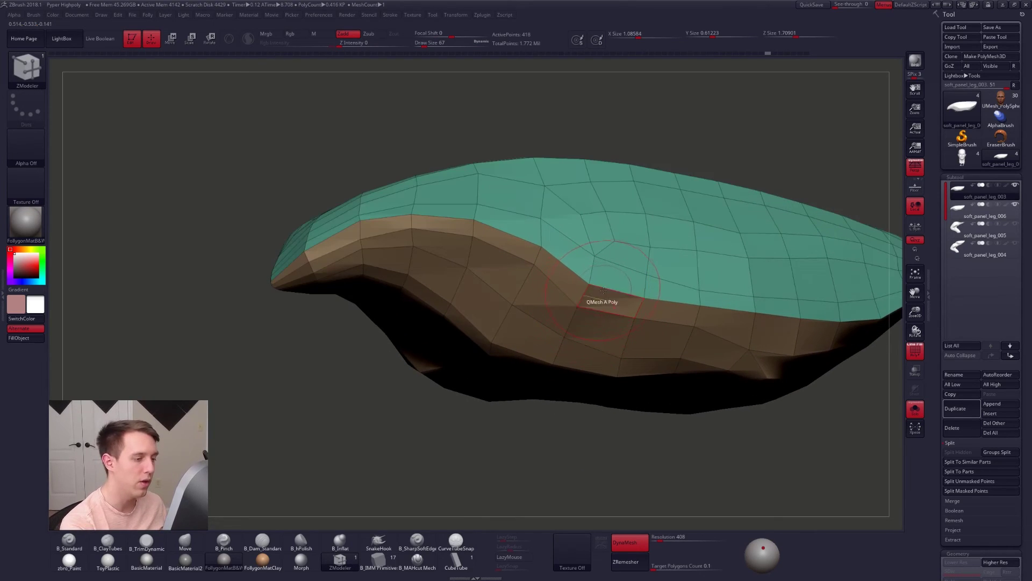
pyautogui.press('space')
pyautogui.click(562, 310)
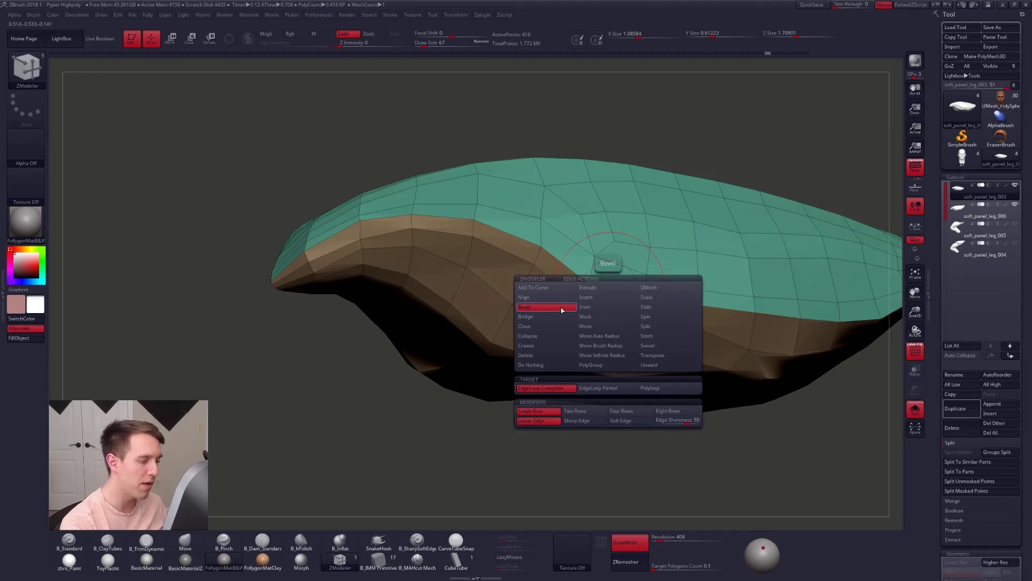
pyautogui.press('space')
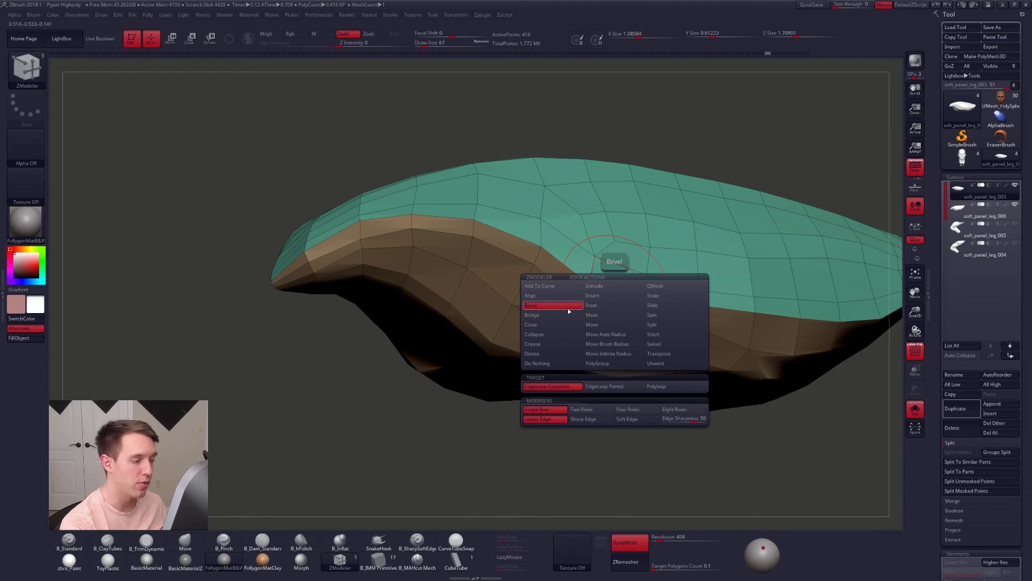
pyautogui.keyDown('ctrl'); pyautogui.moveTo(583, 344); pyautogui.dragTo(604, 301, button='right'); pyautogui.keyUp('ctrl')
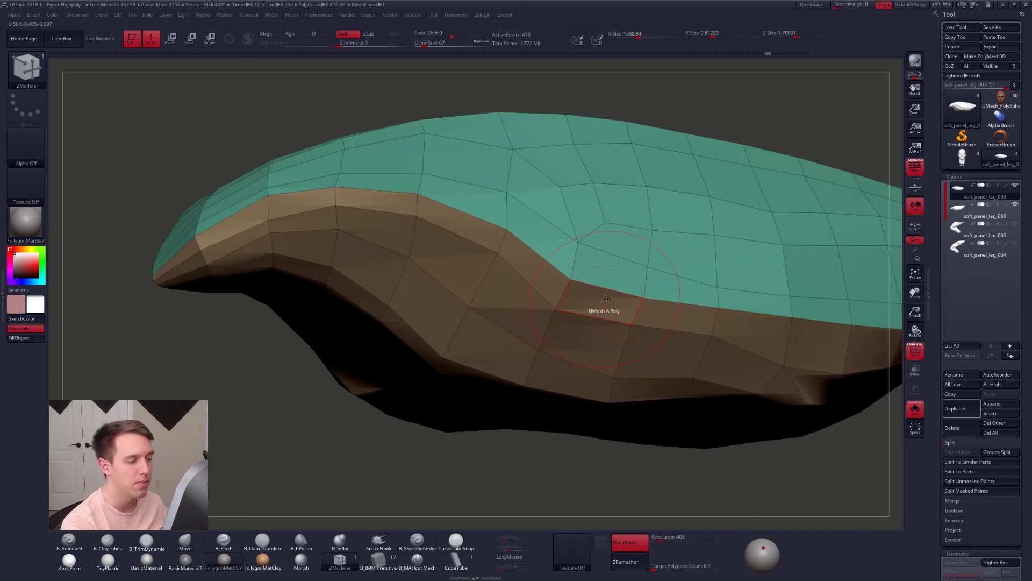
pyautogui.moveTo(610, 290)
pyautogui.mouseDown()
pyautogui.moveTo(608, 301)
pyautogui.moveTo(611, 292)
pyautogui.mouseUp()
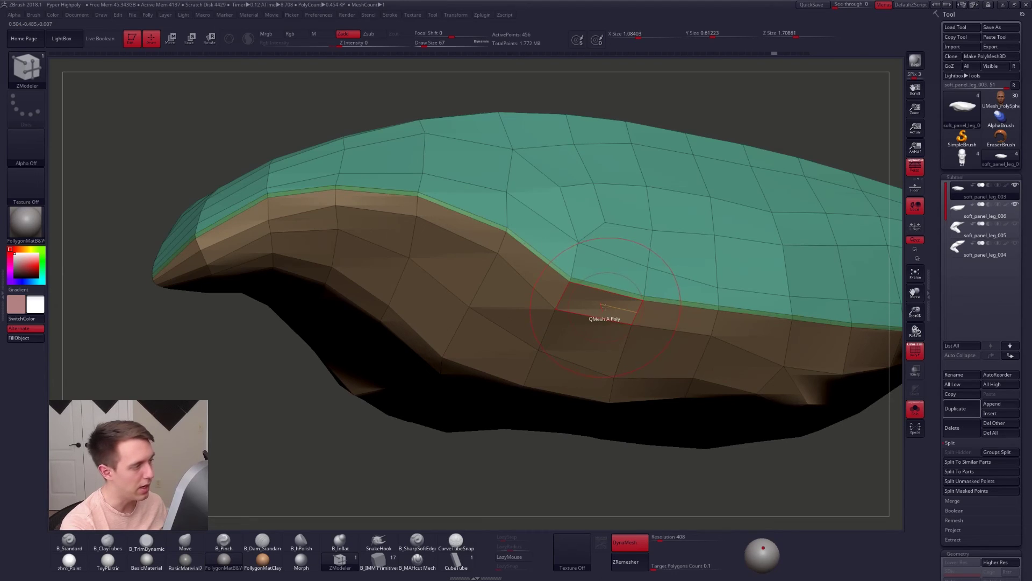
pyautogui.keyDown('ctrl'); pyautogui.moveTo(593, 248); pyautogui.dragTo(592, 304, button='right'); pyautogui.keyUp('ctrl')
pyautogui.hotkey('ctrl', 'z')
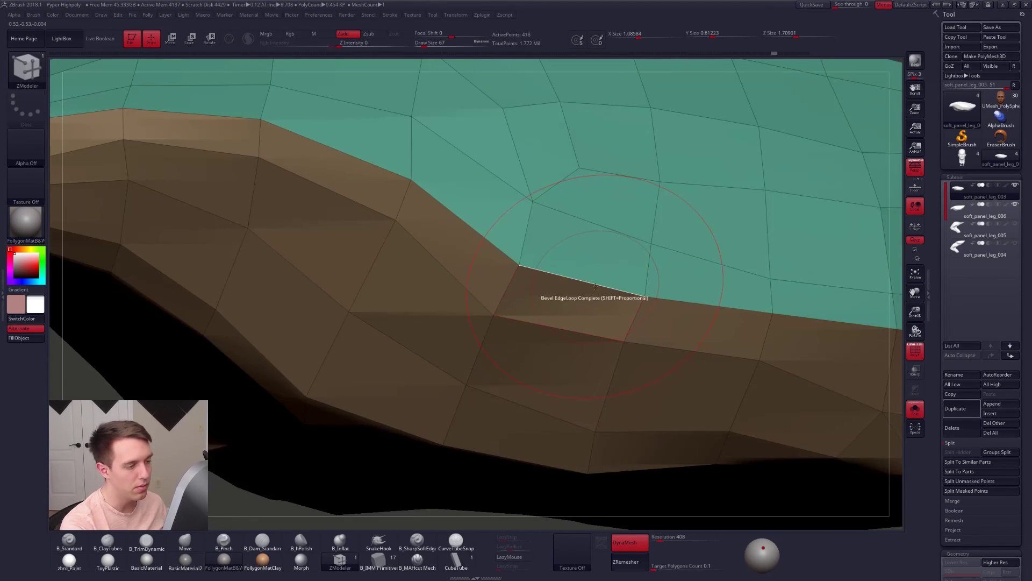
pyautogui.hotkey('ctrl', 'shift', 'z')
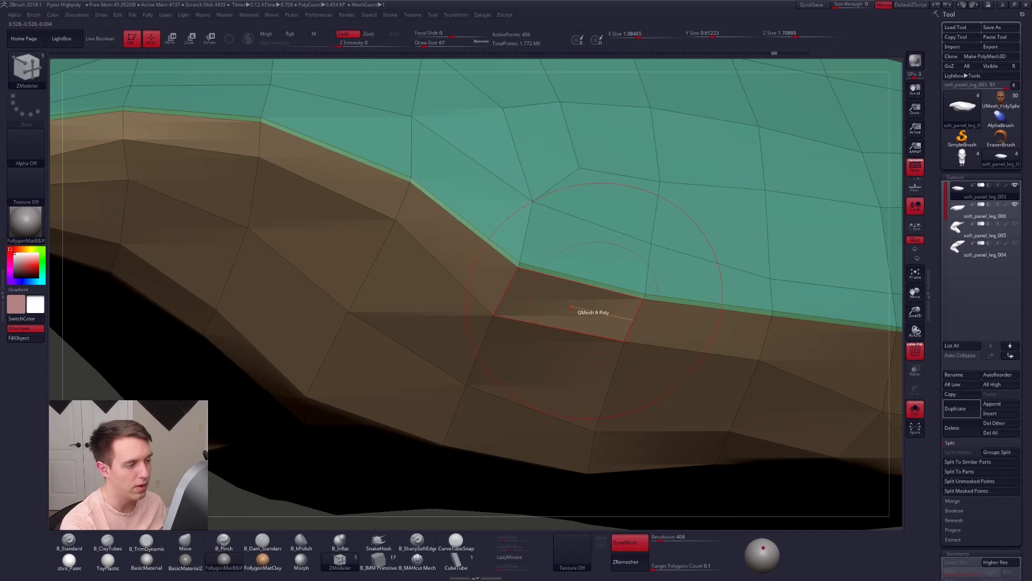
# Preview the beveled panel with Dynamic Subdiv smoothing and the polyframe hidden, examining the edge along the border.
pyautogui.hotkey('shift', 'f')
pyautogui.moveTo(605, 352)
pyautogui.keyDown('ctrl'); pyautogui.mouseDown(button='right')
pyautogui.moveTo(590, 322)
pyautogui.moveTo(621, 350)
pyautogui.mouseUp(button='right'); pyautogui.keyUp('ctrl')
pyautogui.press('d')
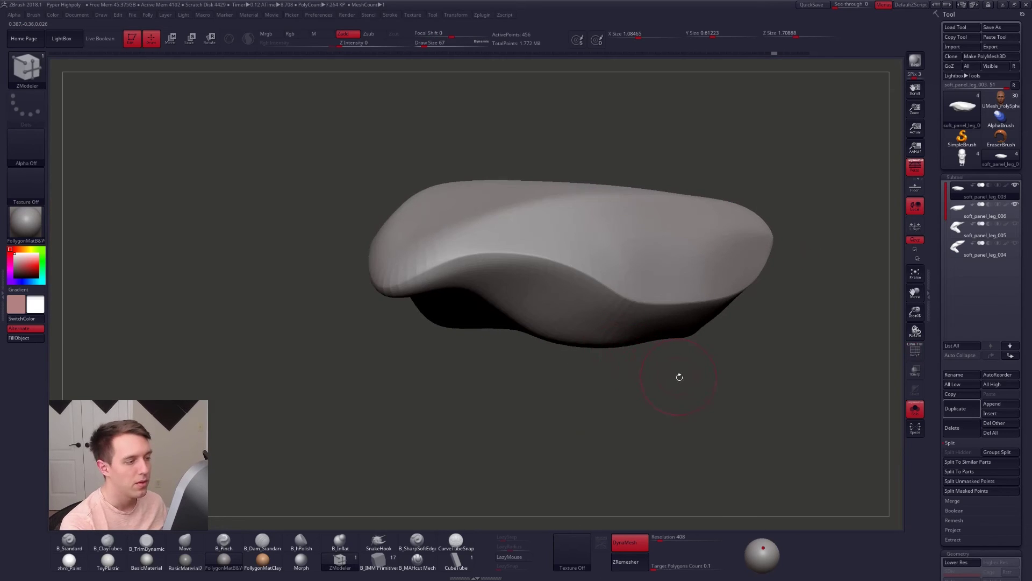
pyautogui.moveTo(679, 377); pyautogui.dragTo(604, 372)
pyautogui.moveTo(565, 302); pyautogui.dragTo(576, 287, button='right')
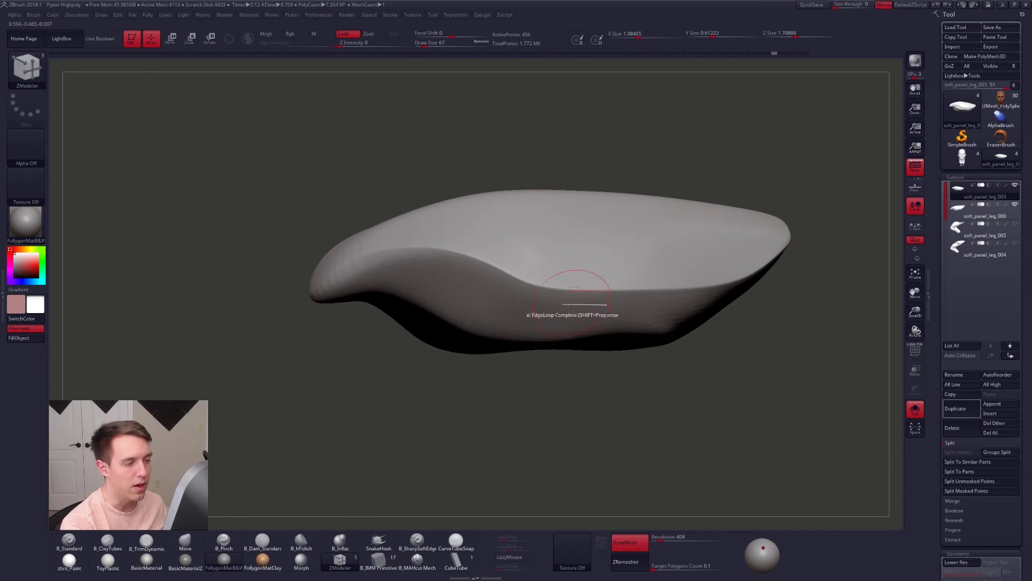
# Divide the beveled panel up to subdivision level 7.
pyautogui.hotkey('ctrl', 'd')
pyautogui.hotkey('ctrl', 'd')
pyautogui.hotkey('ctrl', 'd')
pyautogui.hotkey('ctrl', 'd')
pyautogui.hotkey('ctrl', 'd')
pyautogui.hotkey('ctrl', 'd')
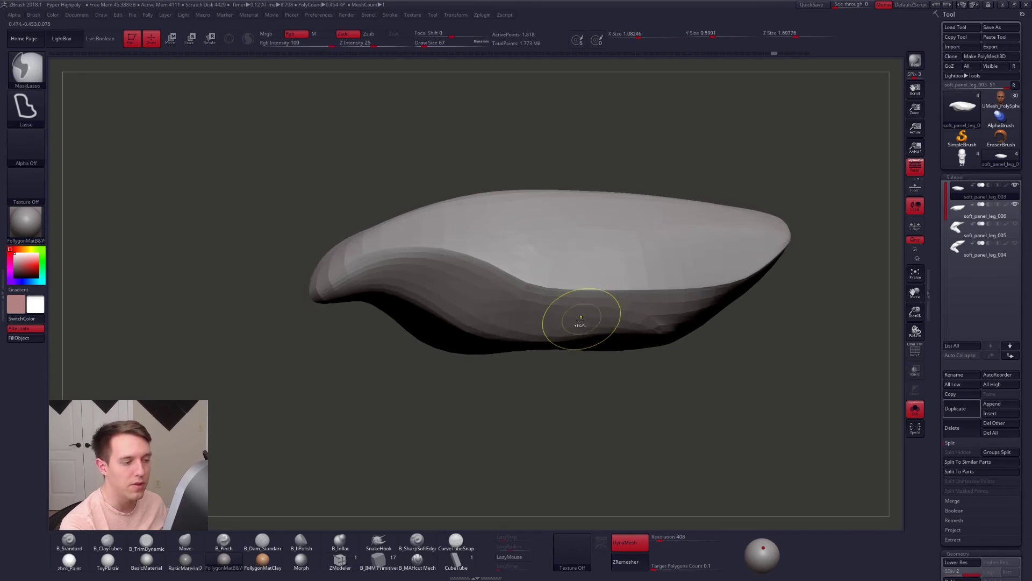
pyautogui.moveTo(509, 298); pyautogui.dragTo(544, 293, button='right')
pyautogui.keyDown('ctrl'); pyautogui.moveTo(544, 293); pyautogui.dragTo(554, 286, button='right'); pyautogui.keyUp('ctrl')
# Leave Solo mode, hide the duplicate soft_panel_leg_006 and show soft_panel_leg_005 to view the panel against the leg.
pyautogui.hotkey('alt', 's')
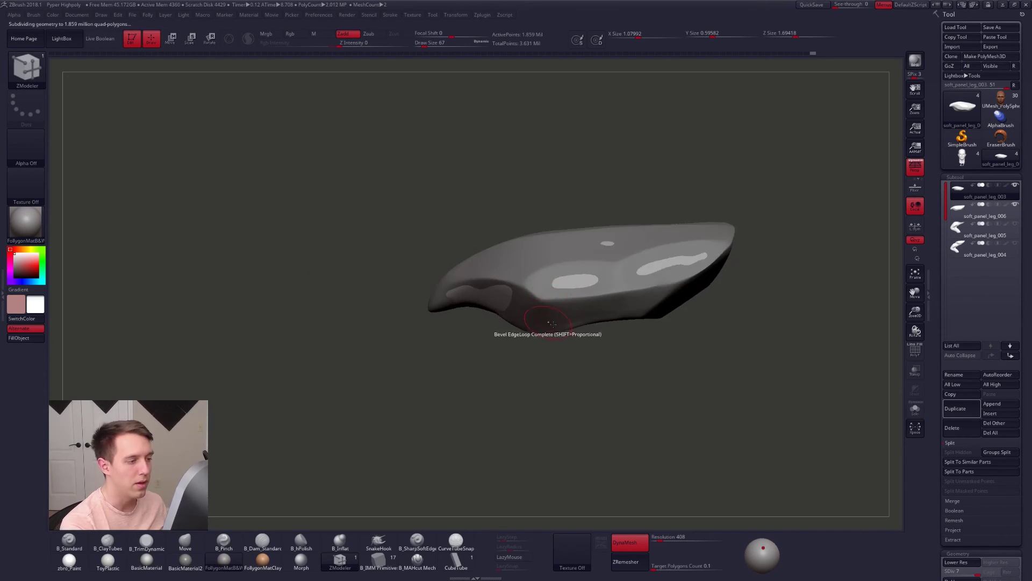
pyautogui.moveTo(547, 322); pyautogui.dragTo(569, 330, button='right')
pyautogui.click(1017, 205)
pyautogui.click(1016, 224)
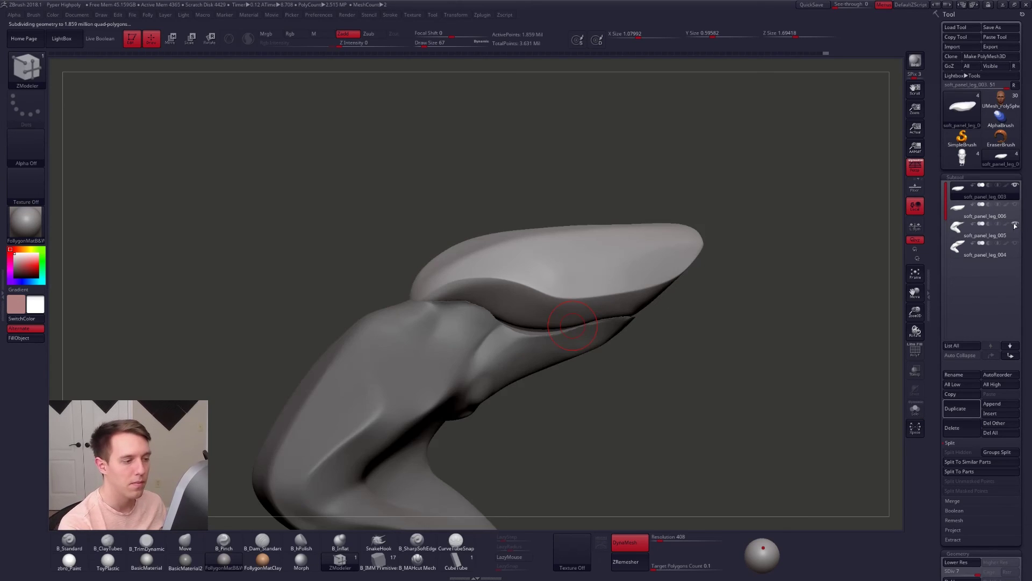
pyautogui.moveTo(476, 296); pyautogui.dragTo(518, 287, button='right')
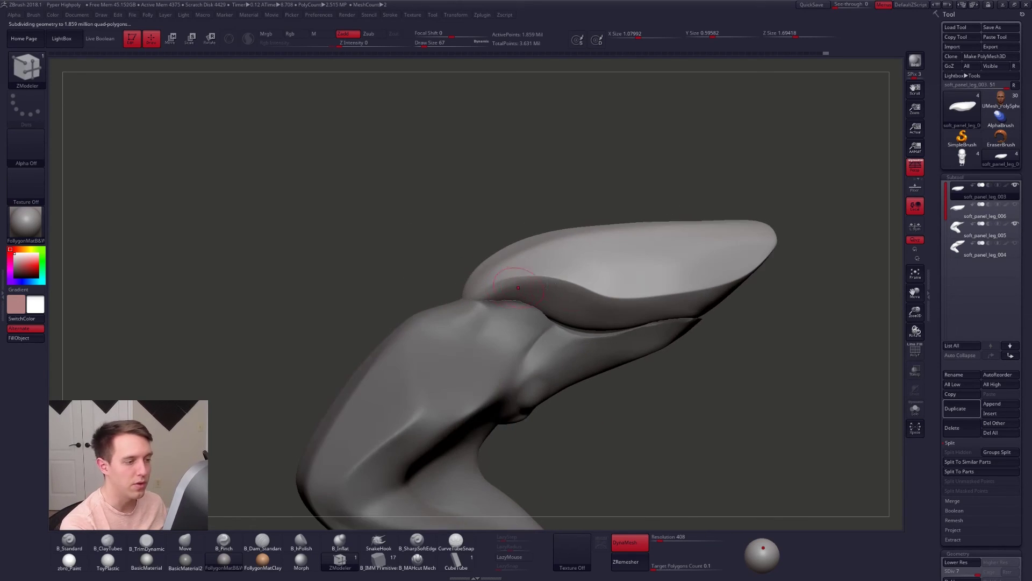
pyautogui.moveTo(714, 272)
pyautogui.mouseDown(button='right')
pyautogui.moveTo(592, 360)
pyautogui.moveTo(555, 361)
pyautogui.mouseUp(button='right')
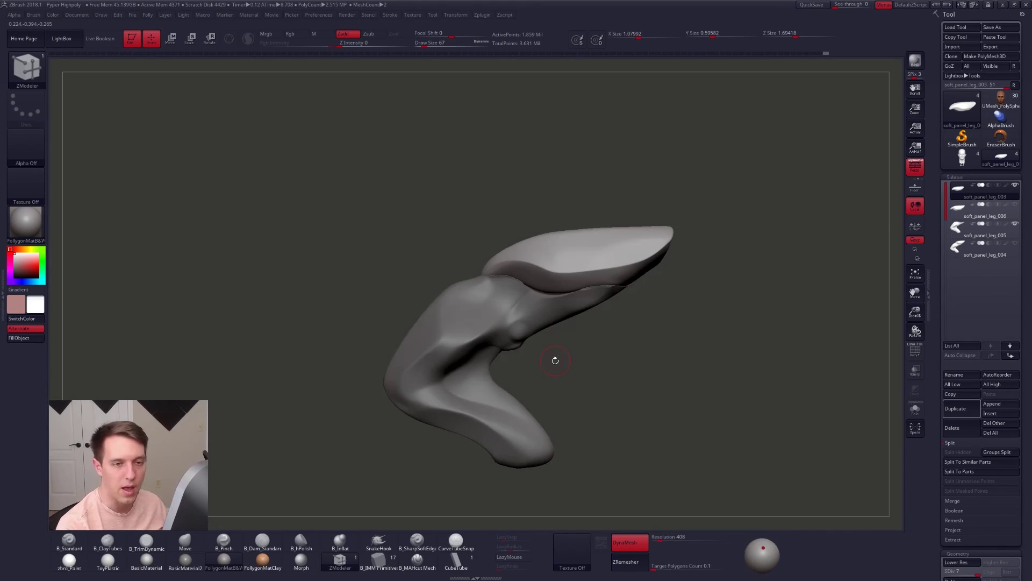
# Hide the upper panel soft_panel_leg_003 and make the leg piece soft_panel_leg_005 the active subtool.
pyautogui.click(1015, 185)
pyautogui.click(985, 211)
pyautogui.moveTo(735, 408); pyautogui.dragTo(764, 417)
pyautogui.moveTo(764, 418); pyautogui.dragTo(740, 419, button='right')
pyautogui.keyDown('alt'); pyautogui.click(740, 419); pyautogui.keyUp('alt')
pyautogui.moveTo(738, 426)
pyautogui.mouseDown()
pyautogui.moveTo(772, 430)
pyautogui.moveTo(740, 432)
pyautogui.mouseUp()
pyautogui.moveTo(740, 432); pyautogui.dragTo(736, 435, button='right')
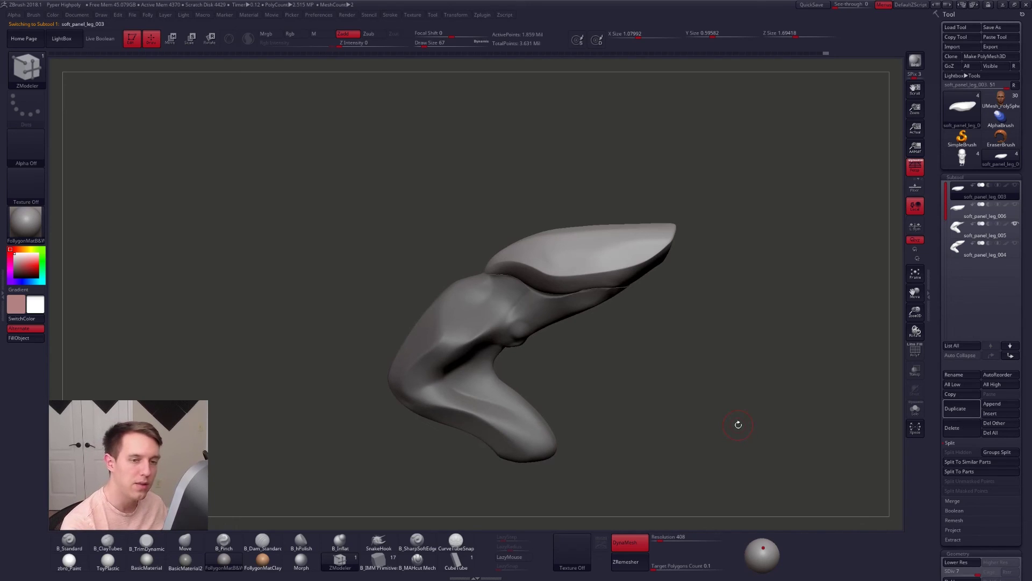
pyautogui.keyDown('alt'); pyautogui.click(739, 425); pyautogui.keyUp('alt')
pyautogui.moveTo(737, 426); pyautogui.dragTo(622, 312, button='right')
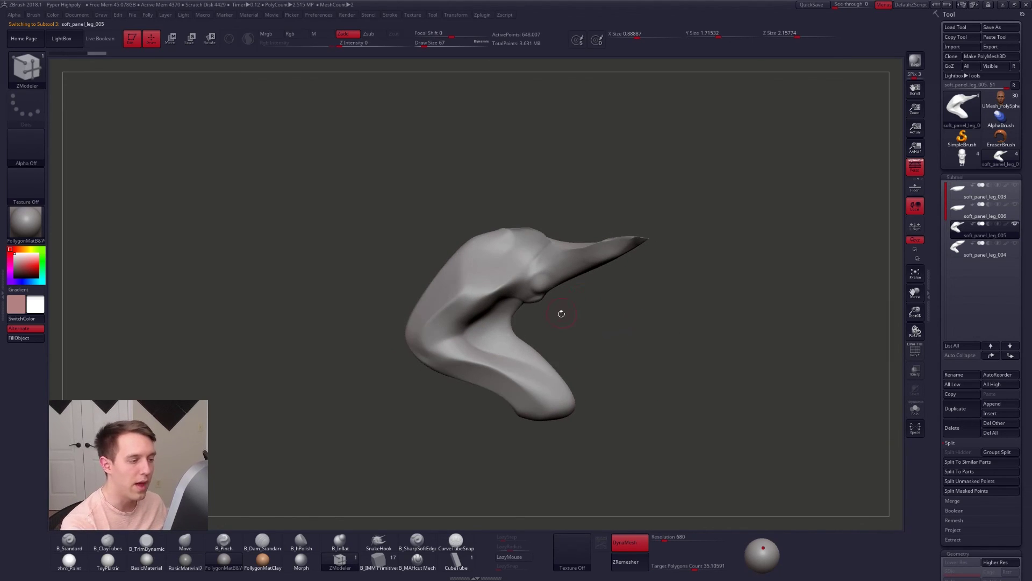
# Lasso-hide the leg piece's inner section and upper tip, and split the hidden geometry into its own subtool.
pyautogui.hotkey('ctrl', 'shift')
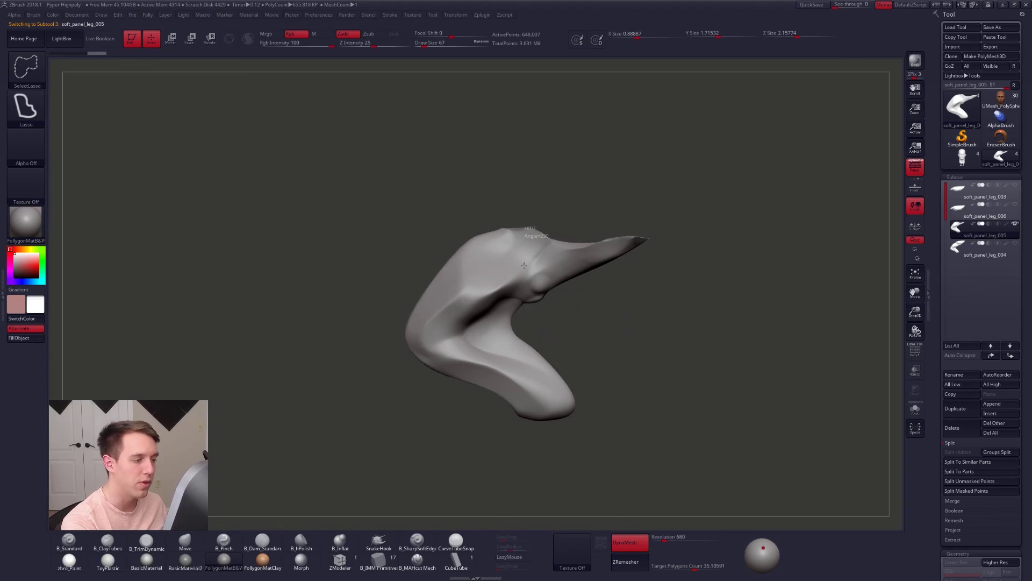
pyautogui.moveTo(524, 265)
pyautogui.keyDown('ctrl'); pyautogui.keyDown('shift'); pyautogui.mouseDown()
pyautogui.moveTo(483, 346)
pyautogui.moveTo(634, 406)
pyautogui.moveTo(692, 314)
pyautogui.mouseUp(); pyautogui.keyUp('shift'); pyautogui.keyUp('ctrl')
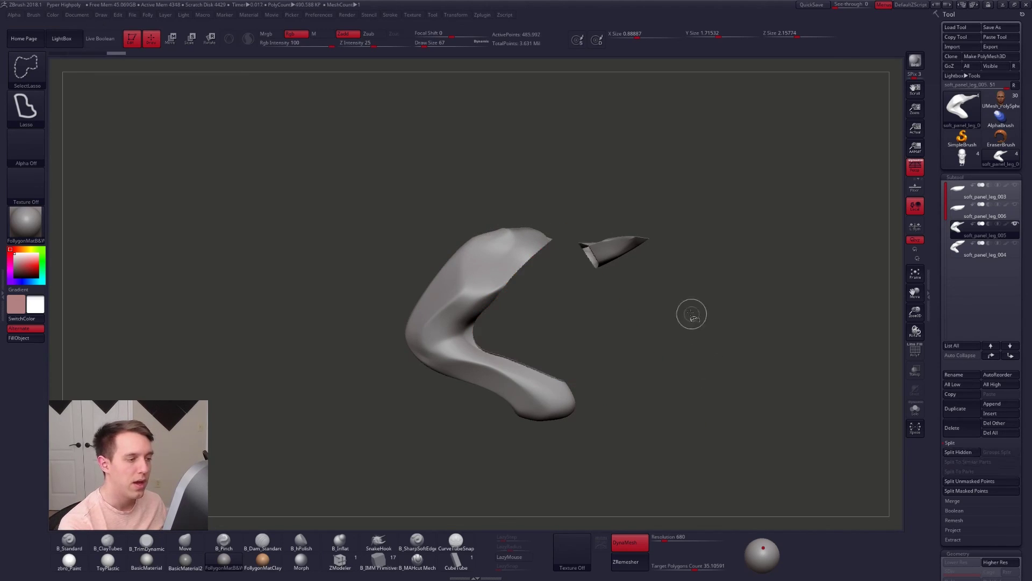
pyautogui.keyDown('ctrl'); pyautogui.keyDown('alt'); pyautogui.keyDown('shift'); pyautogui.moveTo(570, 230); pyautogui.dragTo(742, 202); pyautogui.keyUp('shift'); pyautogui.keyUp('alt'); pyautogui.keyUp('ctrl')
pyautogui.press('1')
pyautogui.click(683, 266)
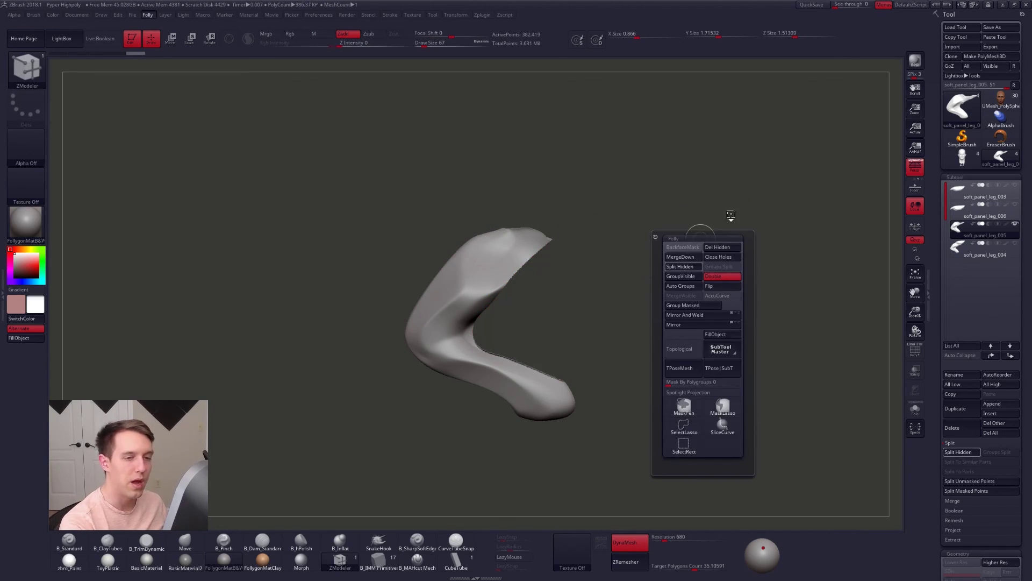
pyautogui.click(681, 266)
pyautogui.moveTo(668, 230); pyautogui.dragTo(605, 353)
# Activate and show soft_panel_leg_003 alongside the split leg pieces, keep the duplicate panel hidden, and choose the Move brush.
pyautogui.click(963, 192)
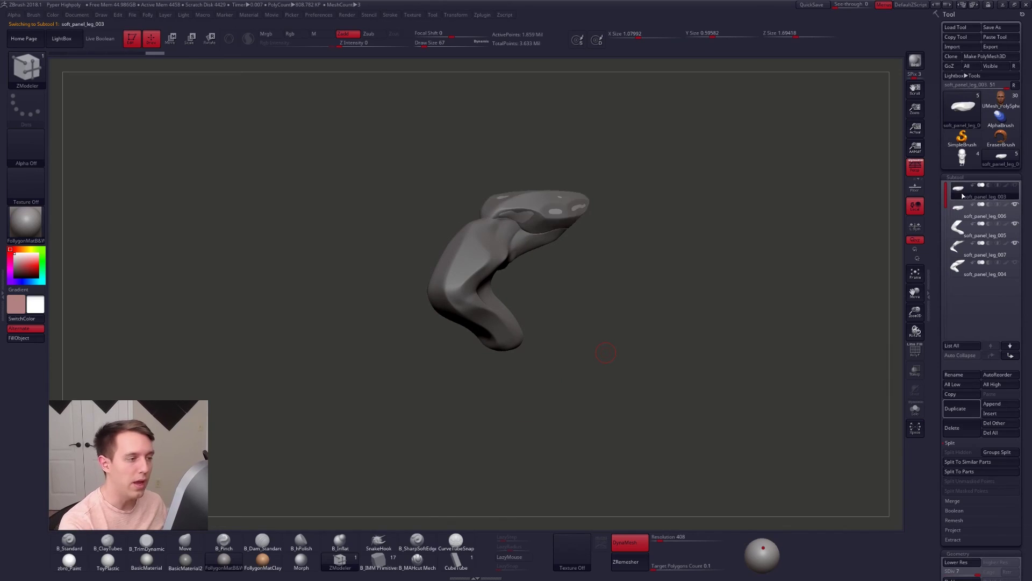
pyautogui.moveTo(716, 302); pyautogui.dragTo(665, 315)
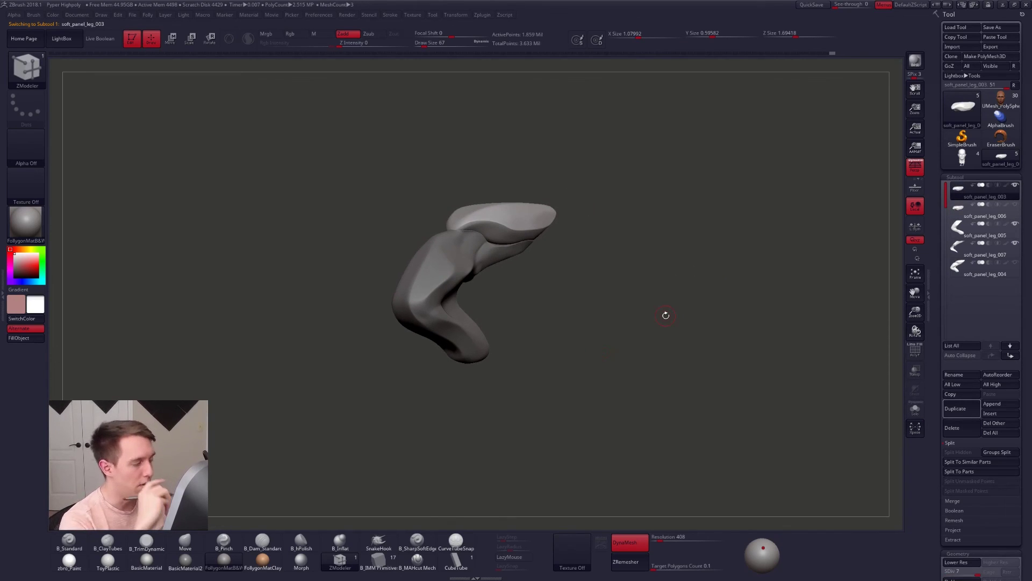
pyautogui.press('b')
pyautogui.press('m')
pyautogui.press('v')
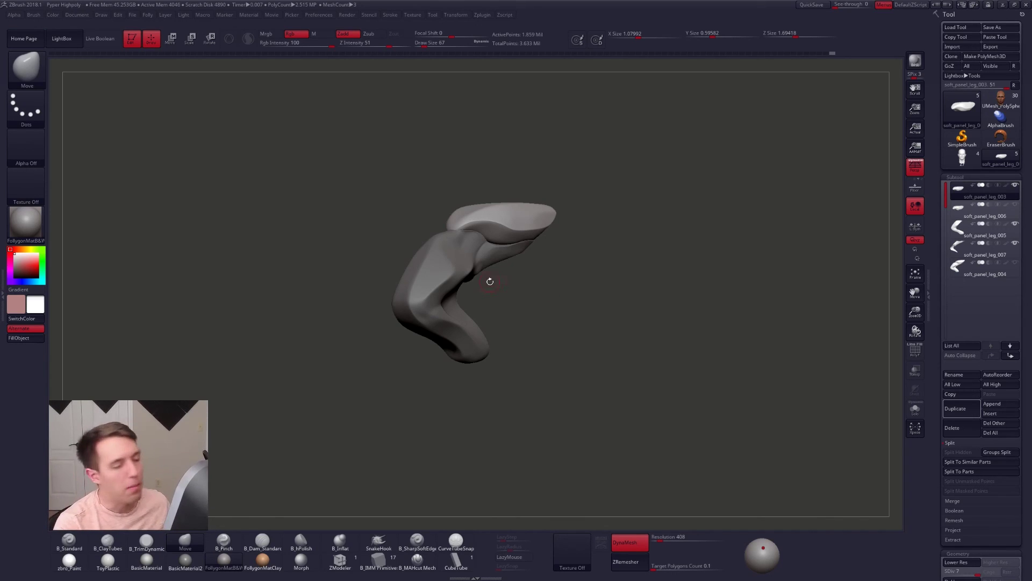
# Enlarge the Move brush to a draw size of 227 and check its quick brush settings.
pyautogui.moveTo(591, 217)
pyautogui.keyDown('alt'); pyautogui.mouseDown()
pyautogui.moveTo(621, 230)
pyautogui.moveTo(636, 253)
pyautogui.mouseUp(); pyautogui.keyUp('alt')
pyautogui.press('space')
pyautogui.press('space')
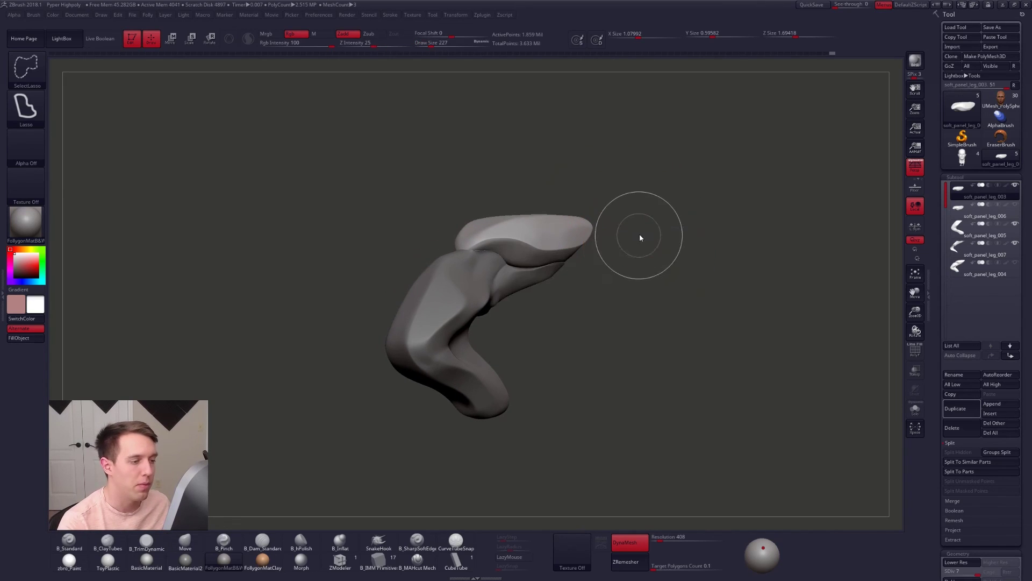
pyautogui.hotkey('ctrl', 'space')
pyautogui.press('space')
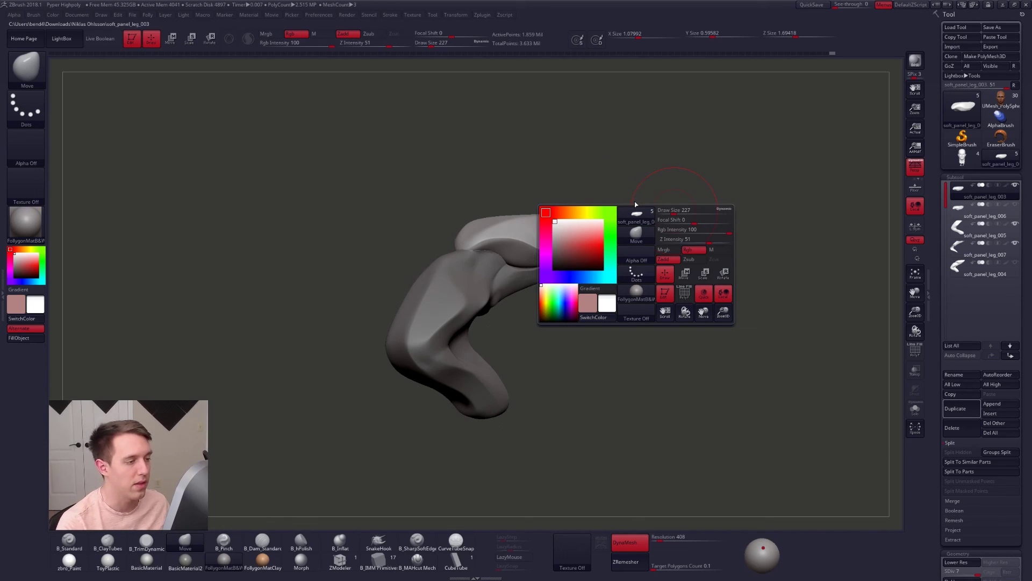
# Bring up the custom set of Poly commands and examine the Groups Split and Split Hidden options.
pyautogui.moveTo(939, 239)
pyautogui.mouseDown()
pyautogui.moveTo(934, 194)
pyautogui.moveTo(941, 257)
pyautogui.mouseUp()
pyautogui.hotkey('ctrl', 'f')
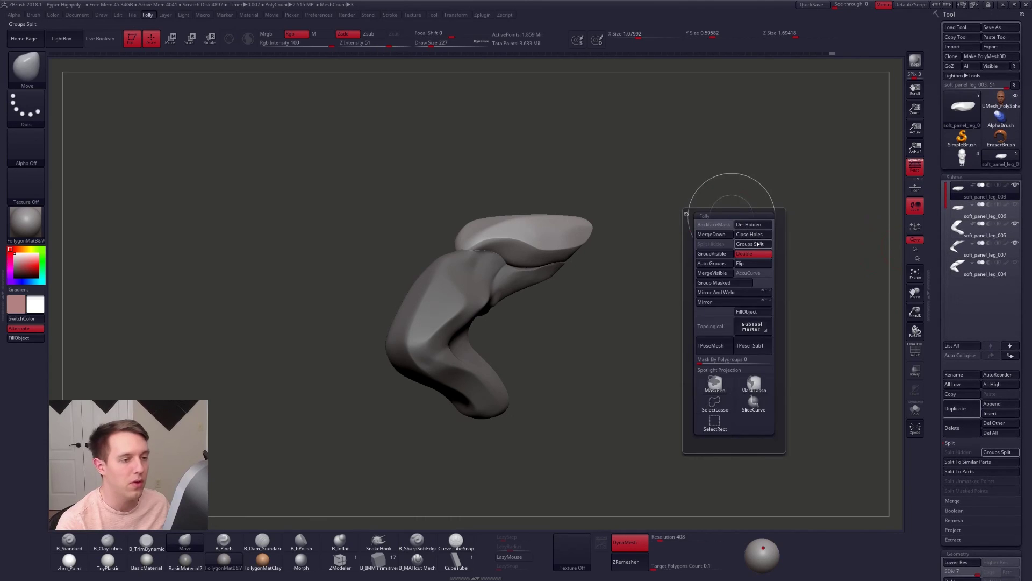
pyautogui.hotkey('shift', 'f')
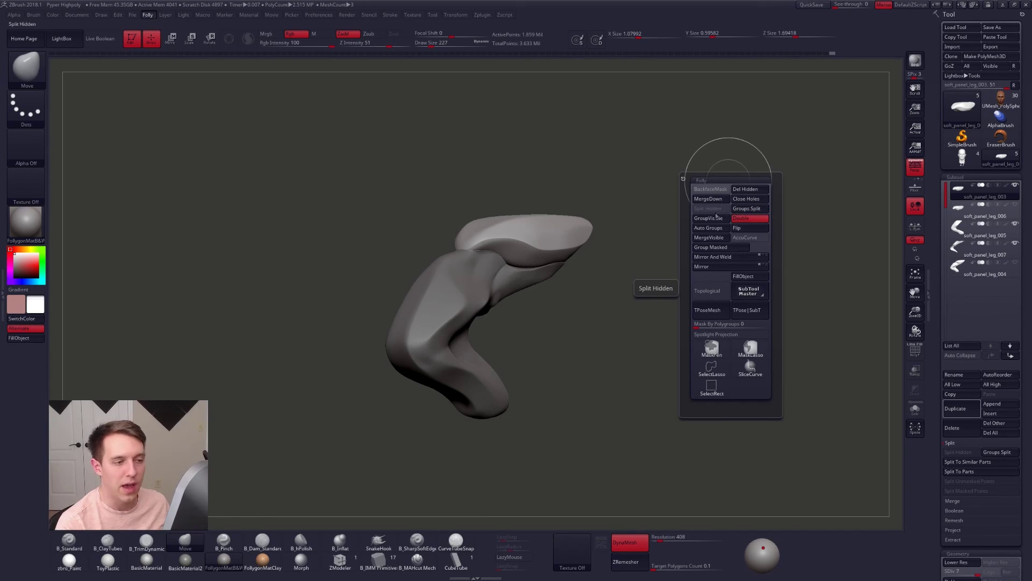
# Solo the upper panel soft_panel_leg_003, lasso-hide its outer end to review Split Hidden, and restore the full panel with the other leg pieces.
pyautogui.hotkey('shift', 's')
pyautogui.keyDown('ctrl'); pyautogui.keyDown('shift'); pyautogui.moveTo(534, 301); pyautogui.dragTo(292, 218); pyautogui.keyUp('shift'); pyautogui.keyUp('ctrl')
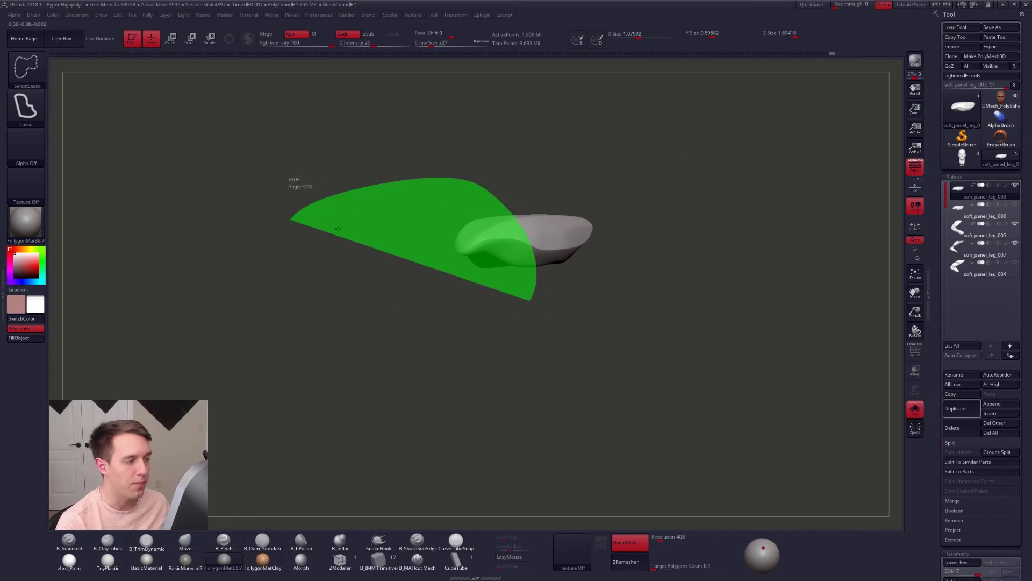
pyautogui.hotkey('shift', 'f')
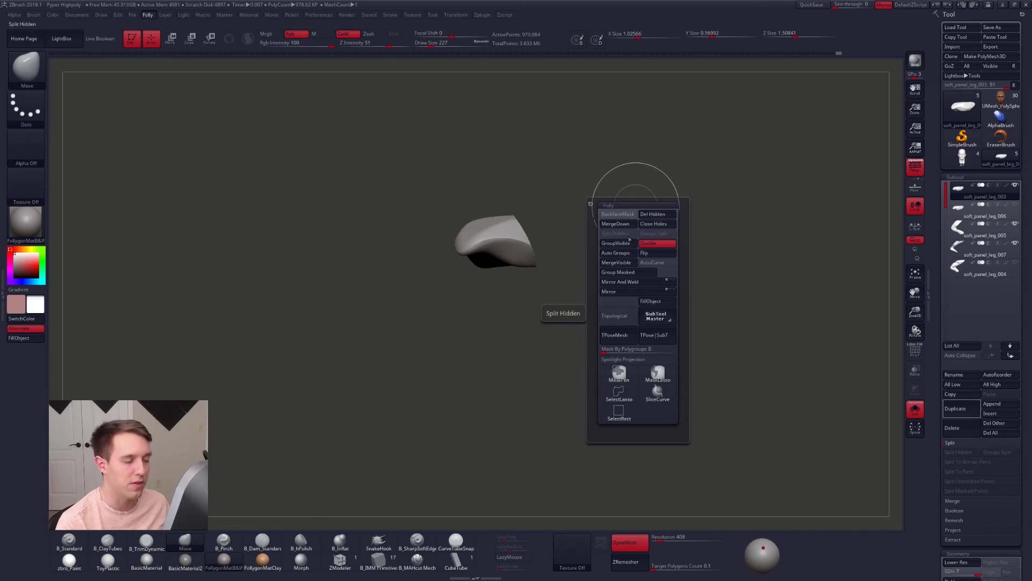
pyautogui.keyDown('ctrl'); pyautogui.keyDown('shift'); pyautogui.click(613, 231); pyautogui.keyUp('shift'); pyautogui.keyUp('ctrl')
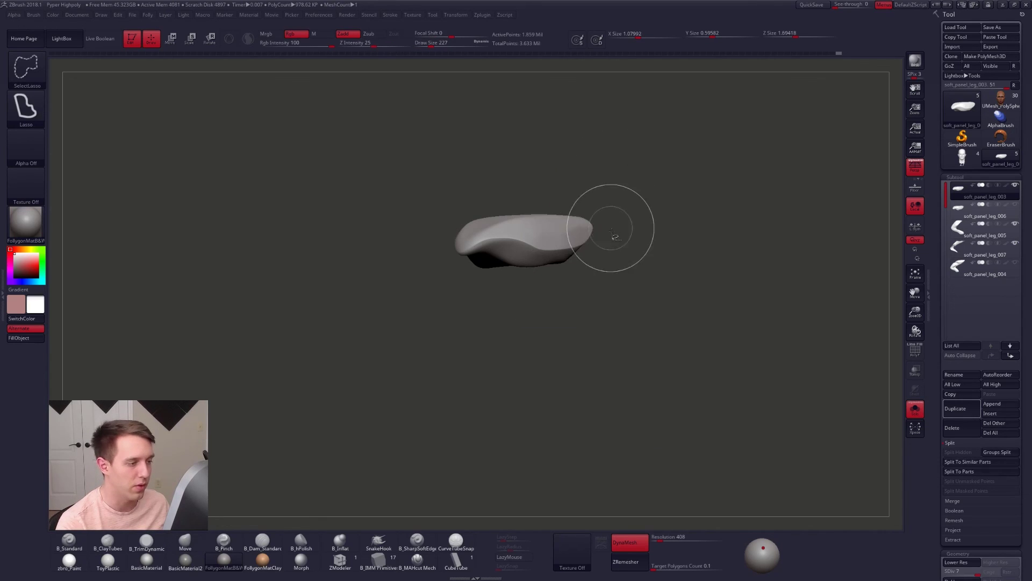
pyautogui.moveTo(637, 233); pyautogui.dragTo(602, 202)
pyautogui.hotkey('alt', 's')
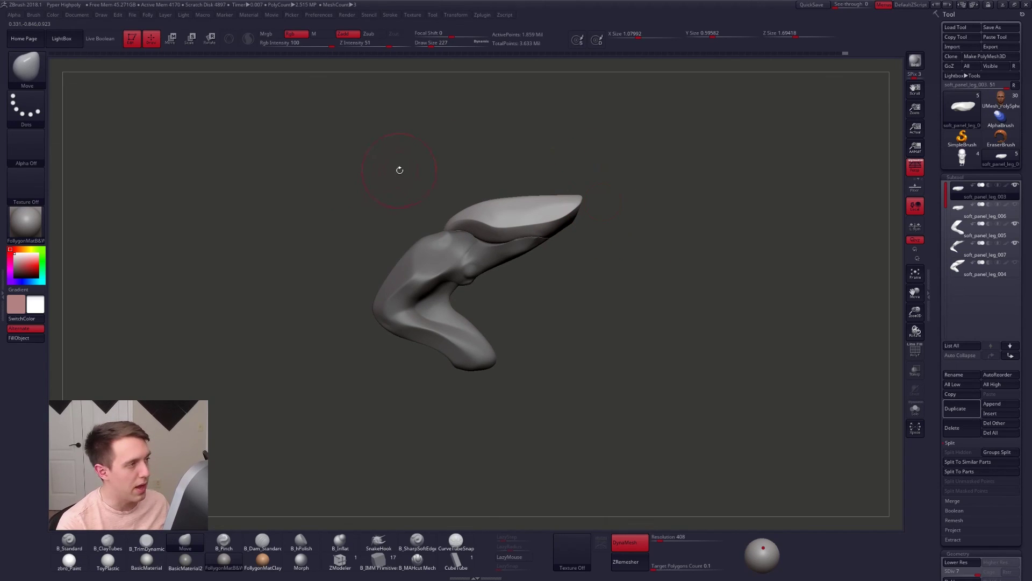